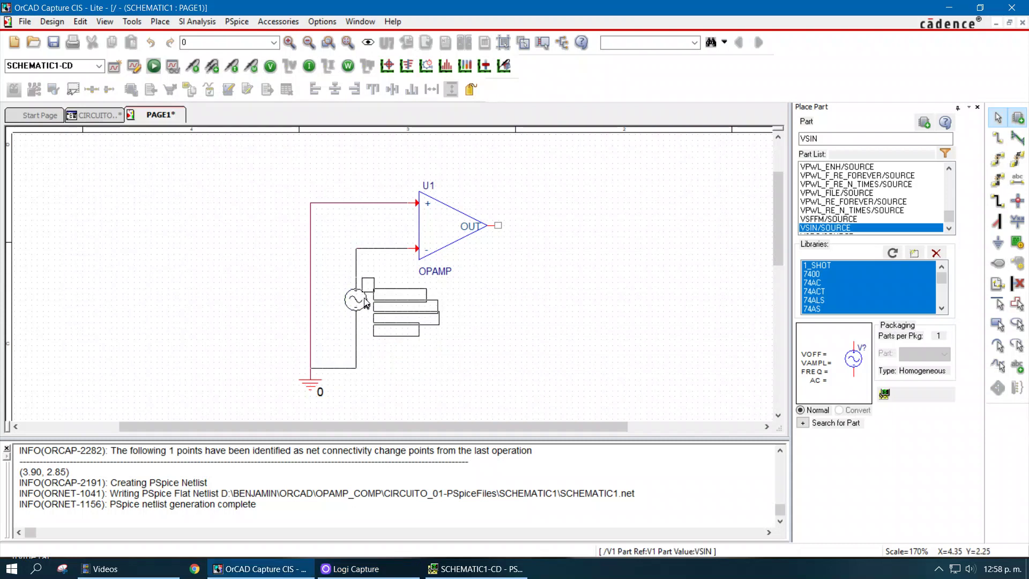
Step: Delete all the wires between the op-amp inputs, the V1 sine source and the ground symbol
{"action": "left_click", "coordinate": [419, 385]}
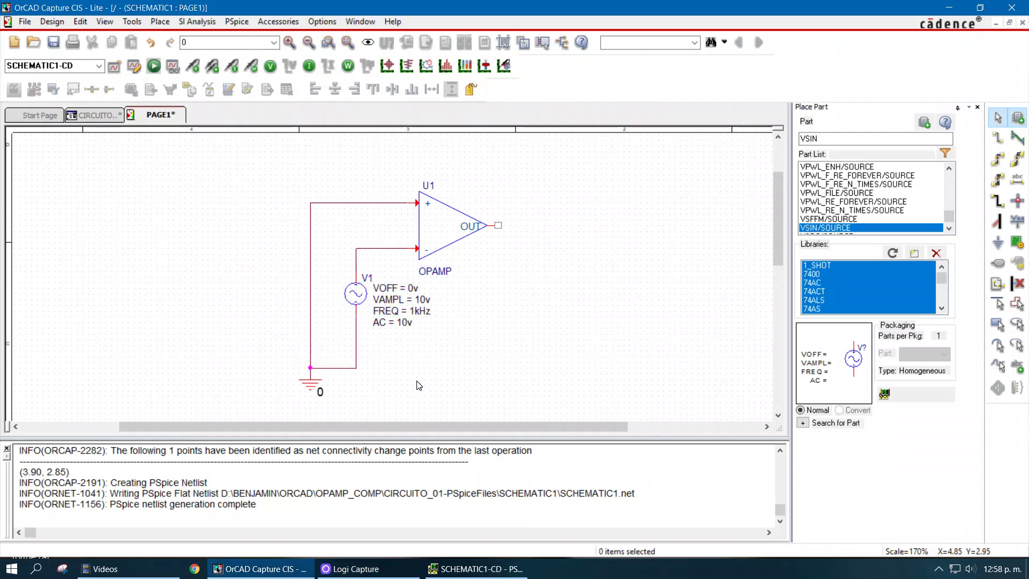
{"action": "left_click", "coordinate": [310, 314]}
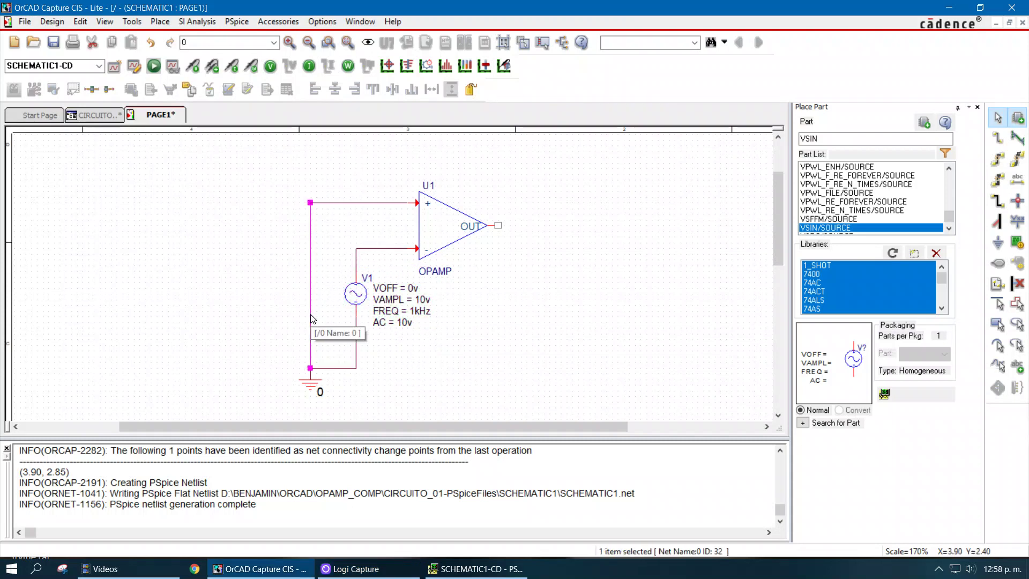
{"action": "key", "text": "Delete"}
{"action": "left_click", "coordinate": [355, 347]}
{"action": "key", "text": "Delete"}
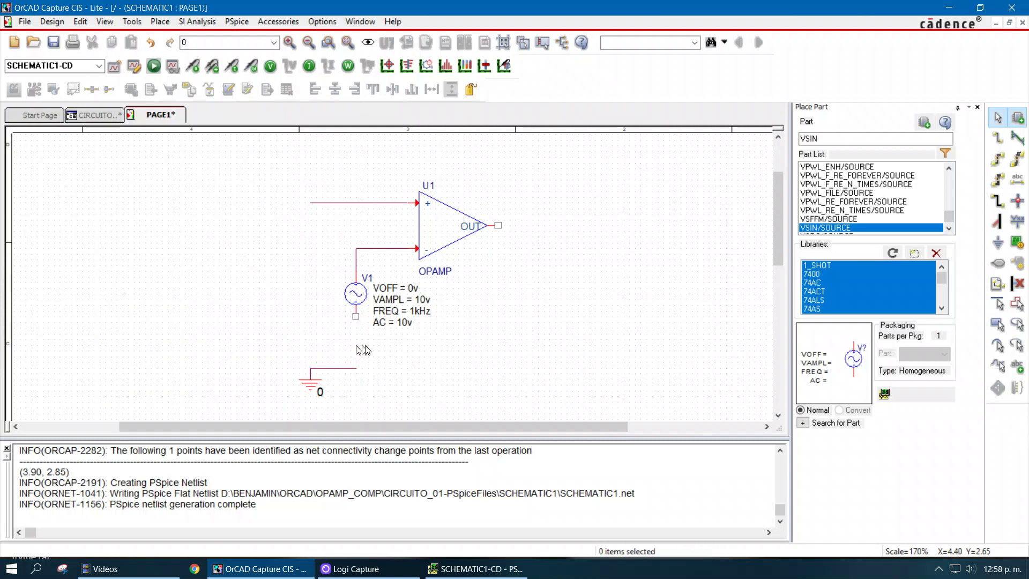
{"action": "left_click", "coordinate": [341, 369]}
{"action": "key", "text": "Delete"}
{"action": "left_click", "coordinate": [366, 204]}
{"action": "key", "text": "Delete"}
{"action": "left_click", "coordinate": [399, 248]}
{"action": "key", "text": "Delete"}
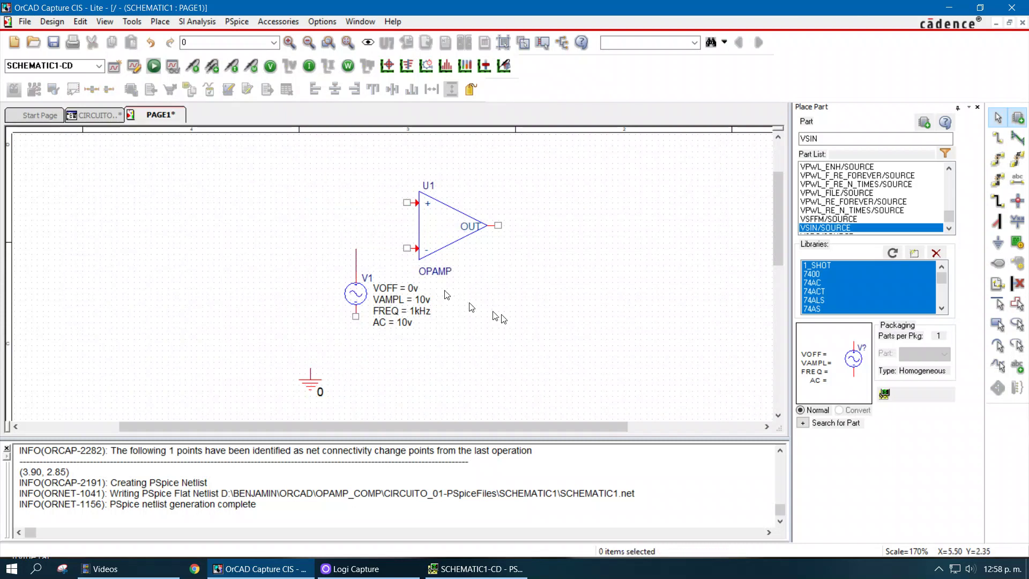
{"action": "left_click", "coordinate": [356, 265]}
{"action": "key", "text": "Delete"}
Step: Move the V1 sine source up and left of the op-amp, roughly above the ground symbol
{"action": "left_click_drag", "start_coordinate": [339, 295], "coordinate": [320, 259]}
{"action": "left_click", "coordinate": [360, 336]}
{"action": "left_click", "coordinate": [396, 351]}
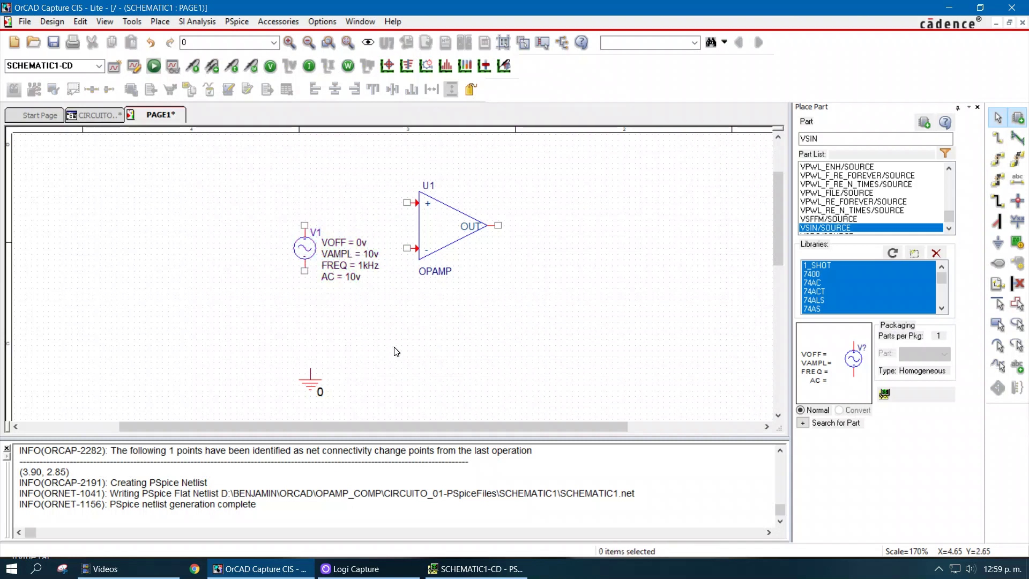
Step: Wire V1's upper terminal to the op-amp's non-inverting (+) input
{"action": "key", "text": "w"}
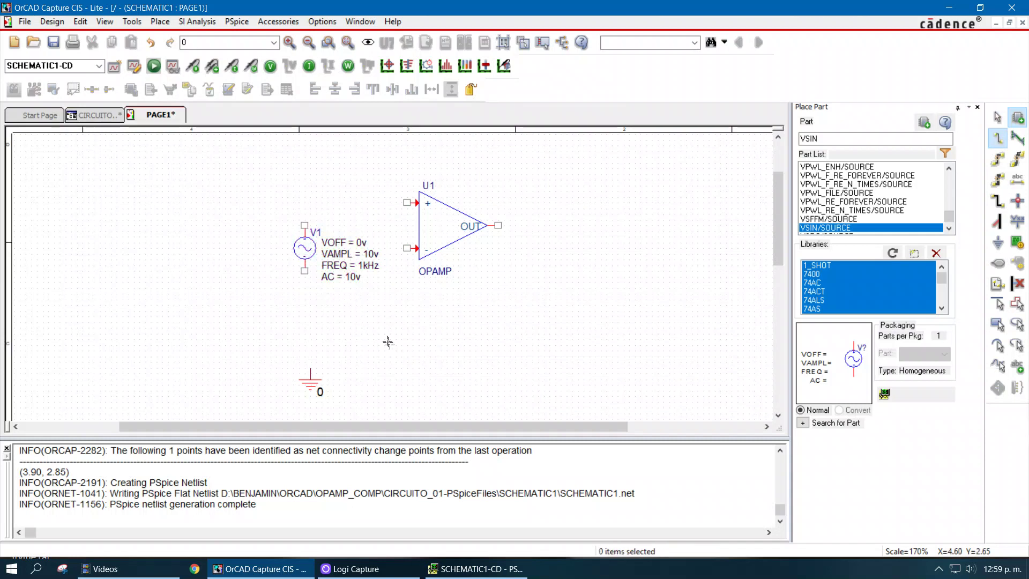
{"action": "left_click", "coordinate": [304, 225]}
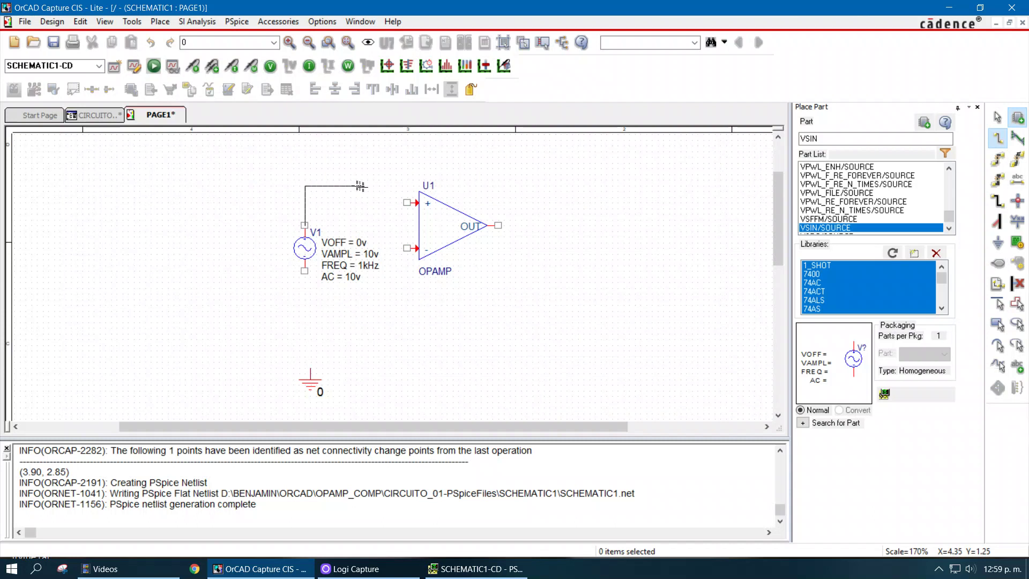
{"action": "left_click", "coordinate": [406, 202]}
{"action": "key", "text": "Escape"}
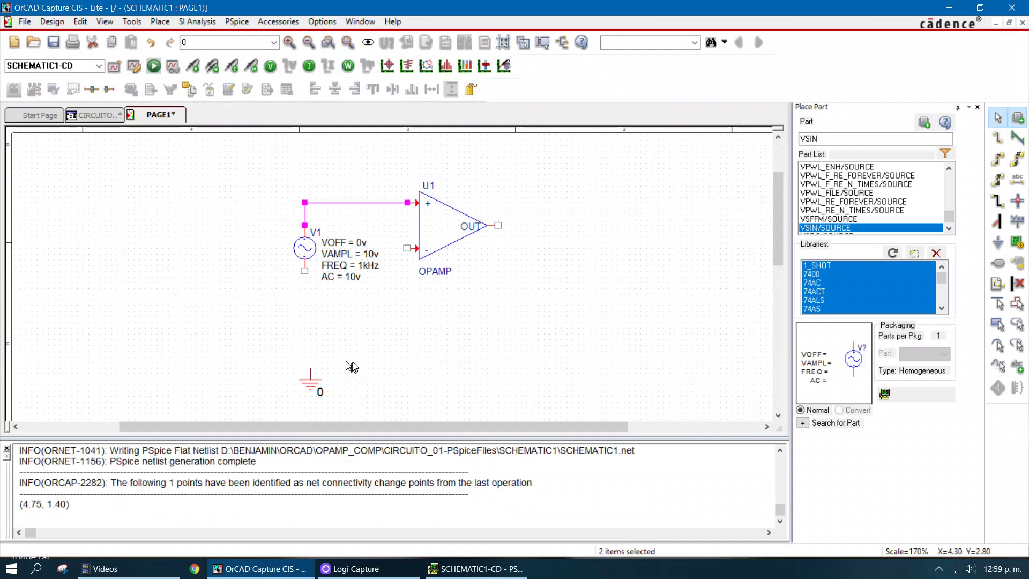
{"action": "left_click", "coordinate": [349, 366]}
Step: Align the ground symbol directly beneath V1 and remove the leftover wire stub on it
{"action": "left_click_drag", "start_coordinate": [309, 376], "coordinate": [304, 375]}
{"action": "key", "text": "w"}
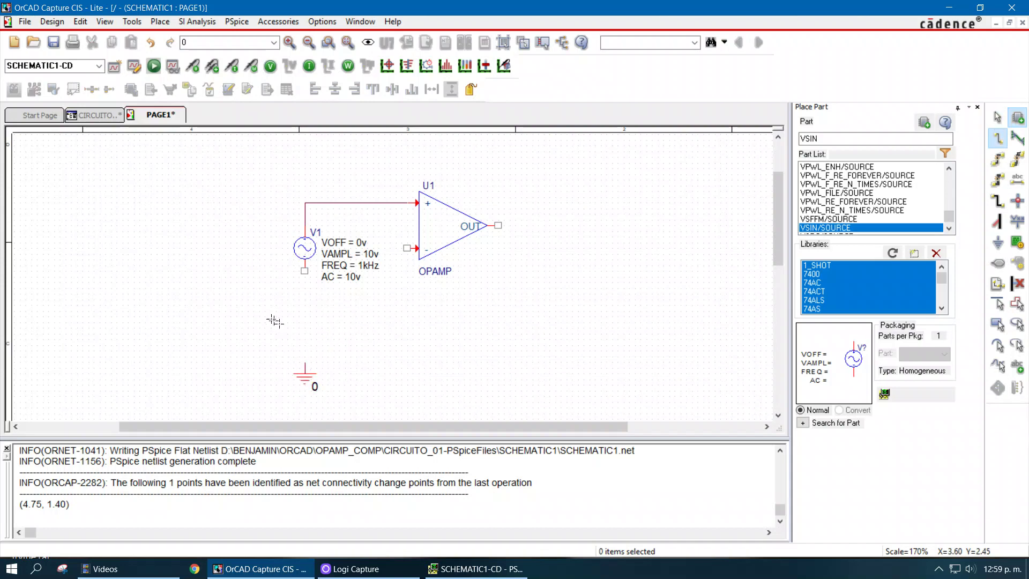
{"action": "key", "text": "Escape"}
{"action": "left_click", "coordinate": [306, 369]}
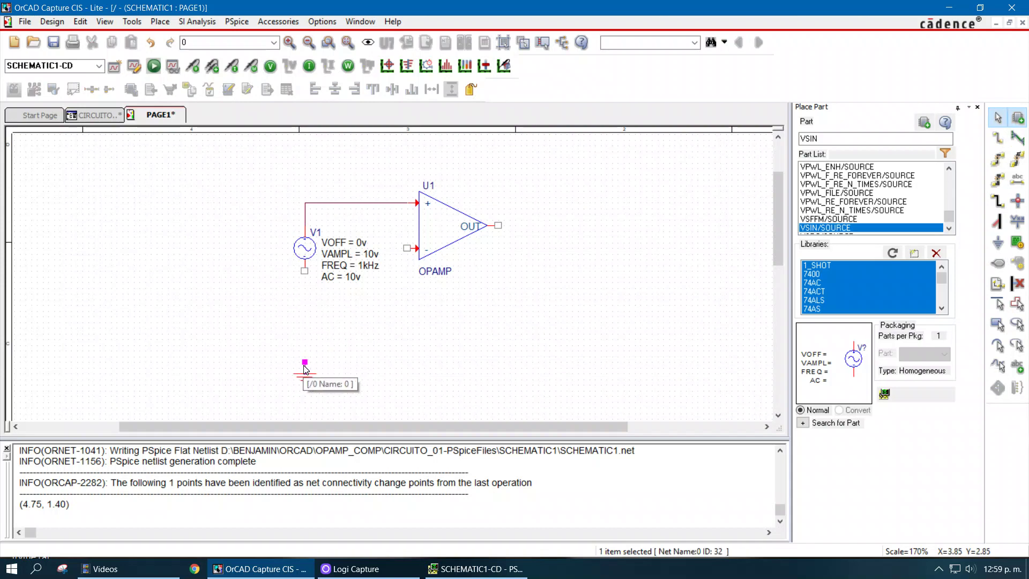
{"action": "left_click", "coordinate": [319, 369]}
Step: Wire V1's lower terminal straight down to the ground symbol
{"action": "key", "text": "w"}
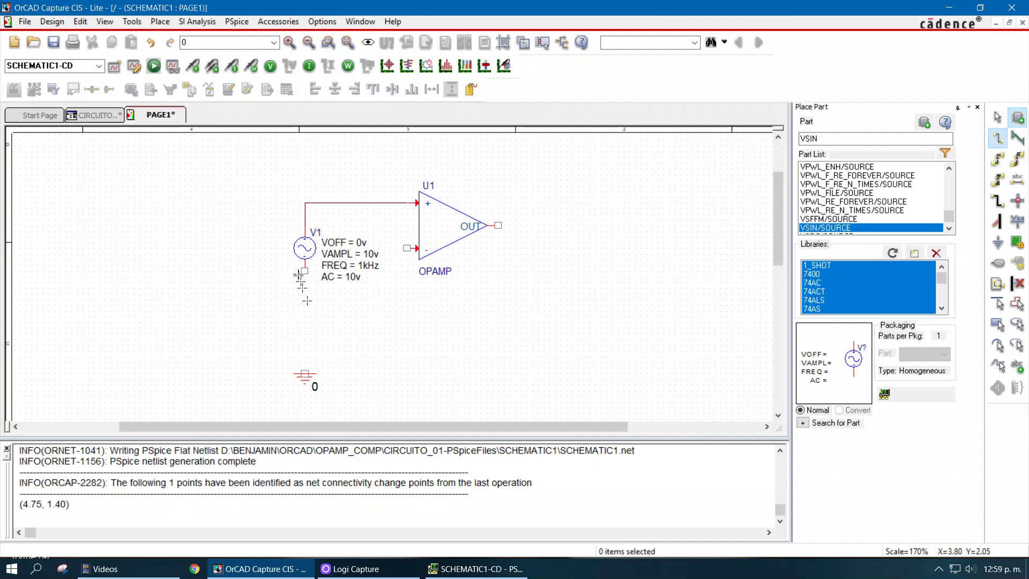
{"action": "left_click", "coordinate": [305, 271]}
{"action": "left_click", "coordinate": [307, 369]}
{"action": "key", "text": "Escape"}
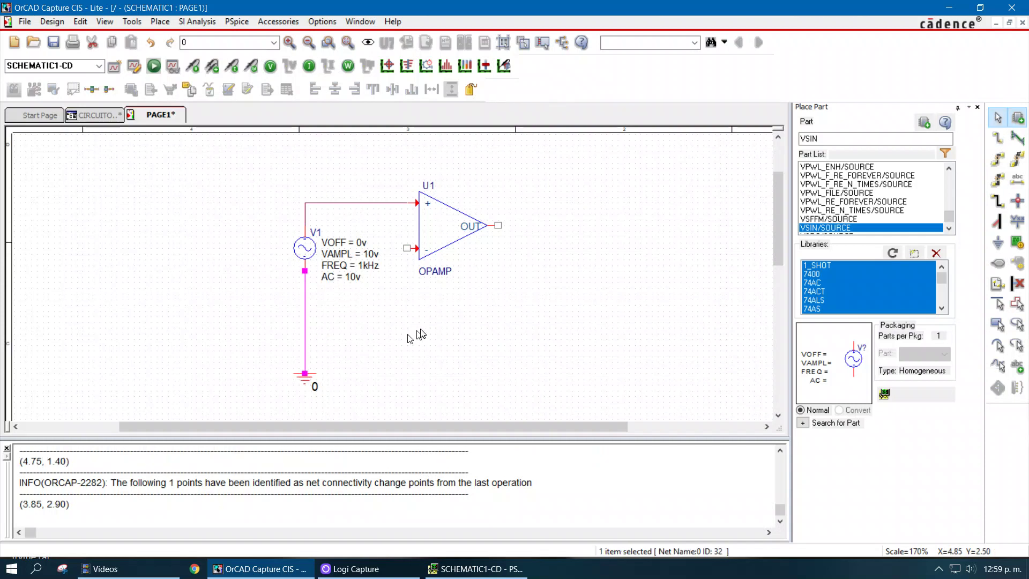
Step: Place a VDC source from the SOURCE library below the op-amp's inverting input
{"action": "double_click", "coordinate": [827, 139]}
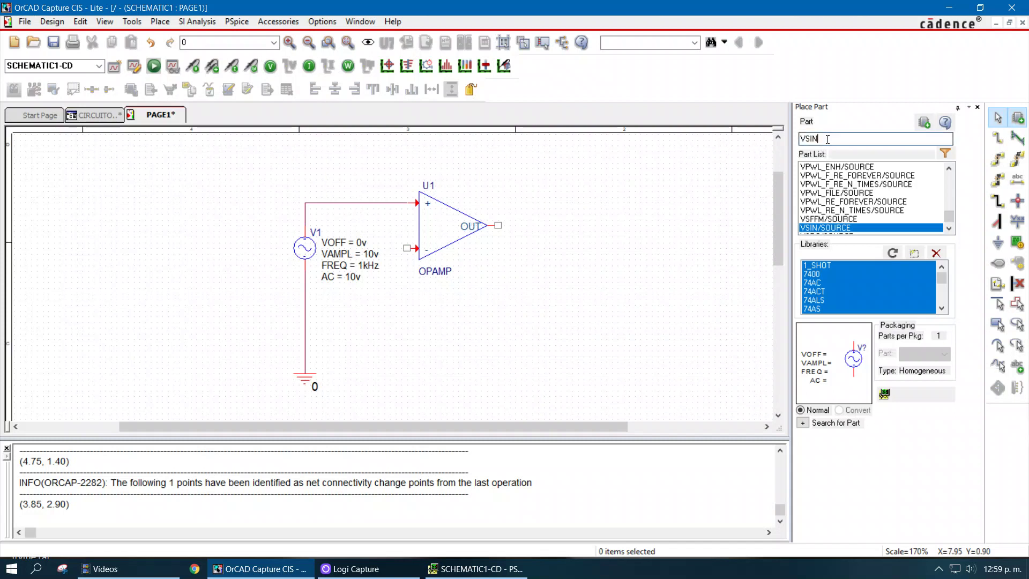
{"action": "type", "text": "VDC"}
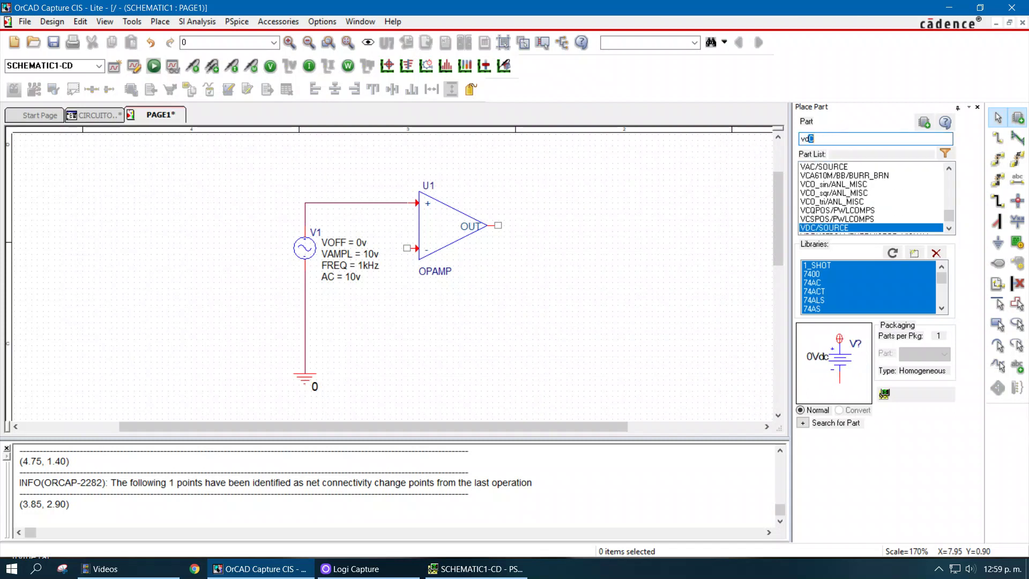
{"action": "key", "text": "Return"}
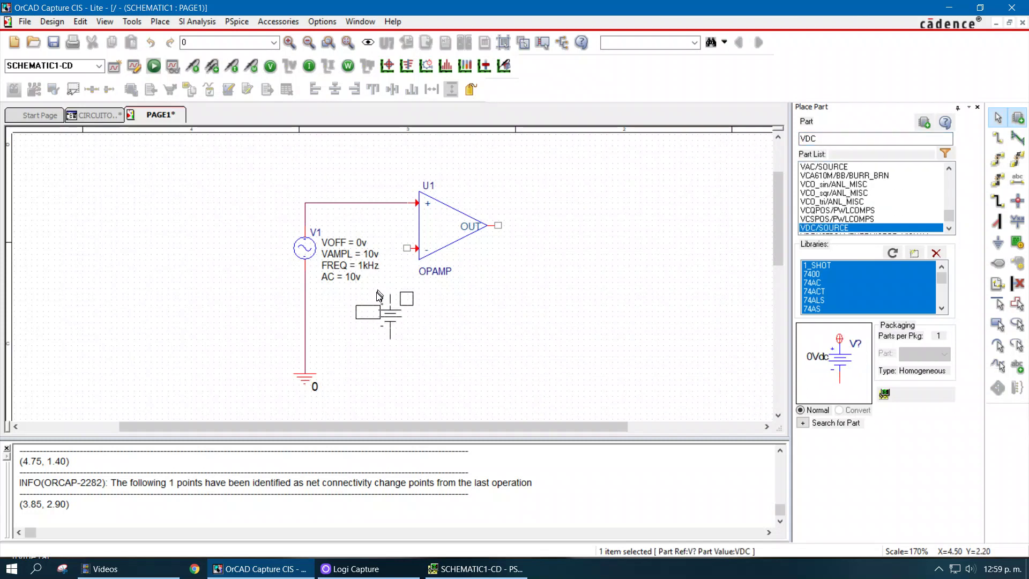
{"action": "left_click", "coordinate": [381, 303]}
{"action": "key", "text": "Escape"}
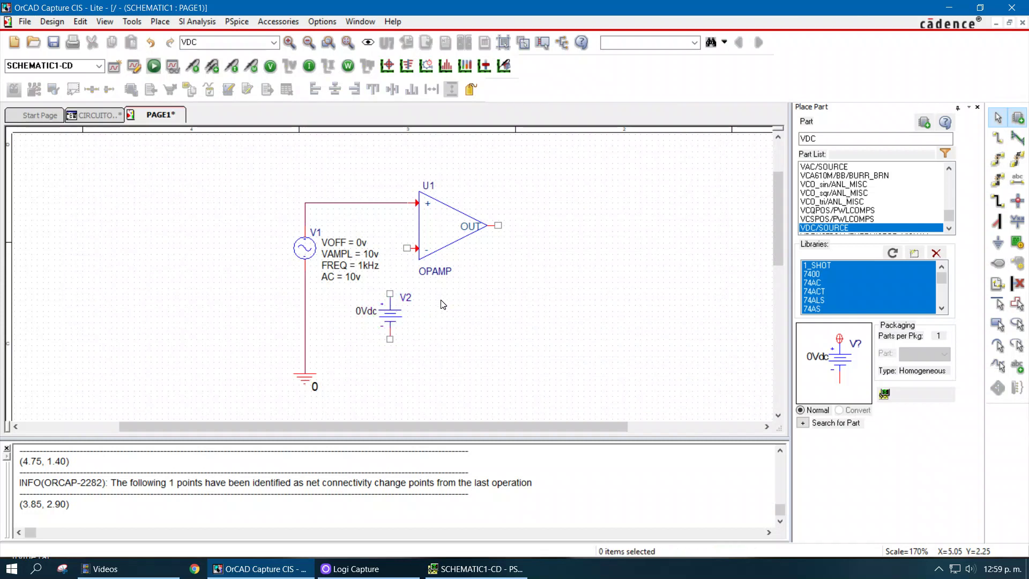
Step: Wire the DC source's positive terminal to the op-amp's inverting (-) input and its negative terminal to the ground wire
{"action": "key", "text": "w"}
{"action": "left_click", "coordinate": [390, 294]}
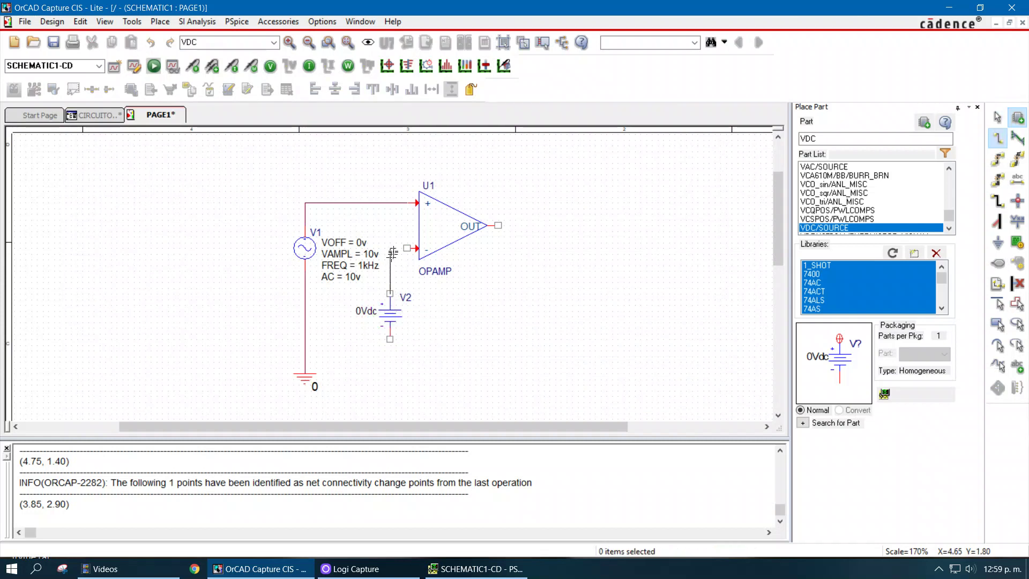
{"action": "left_click", "coordinate": [407, 248]}
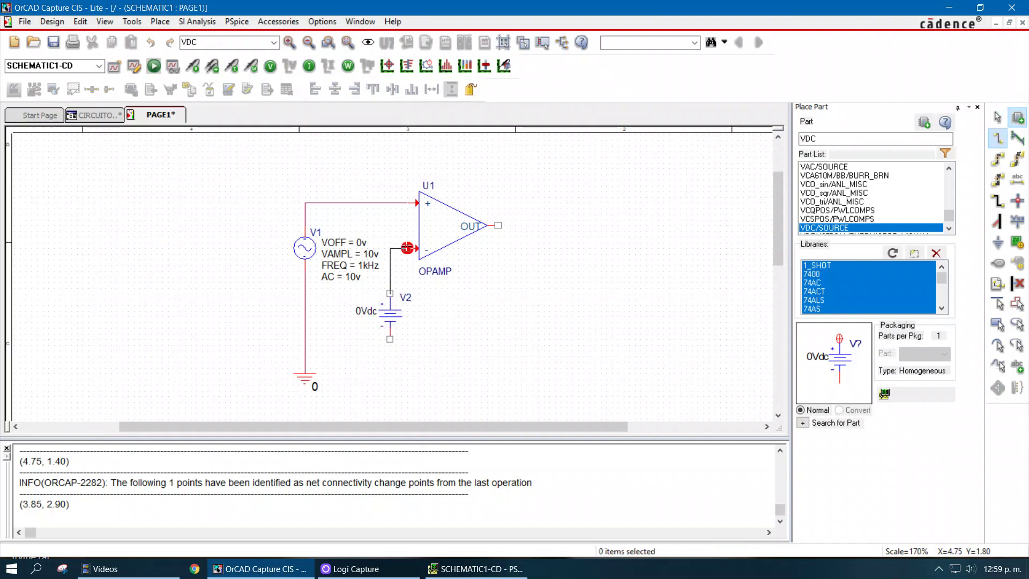
{"action": "left_click", "coordinate": [390, 339]}
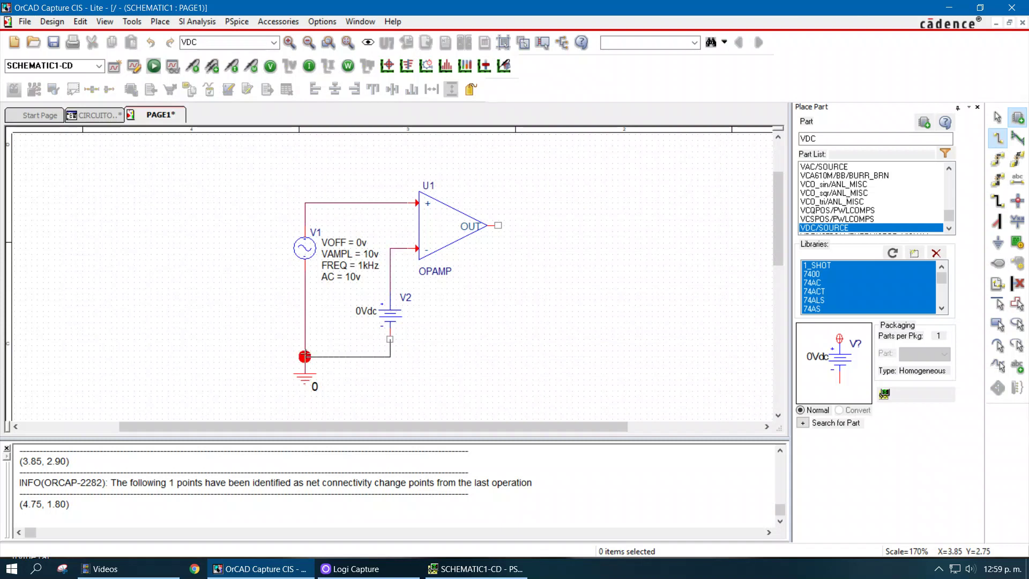
{"action": "left_click", "coordinate": [304, 356]}
{"action": "key", "text": "Escape"}
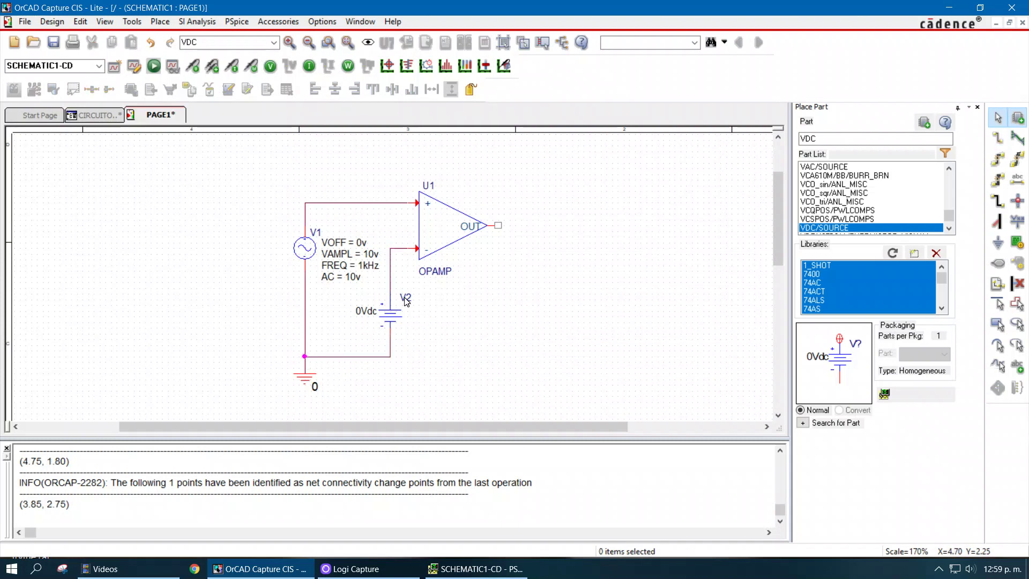
Step: Arrange the DC source's reference and value labels to its right and set its voltage to 5v
{"action": "left_click_drag", "start_coordinate": [406, 302], "coordinate": [421, 329]}
{"action": "left_click", "coordinate": [415, 357]}
{"action": "double_click", "coordinate": [423, 323]}
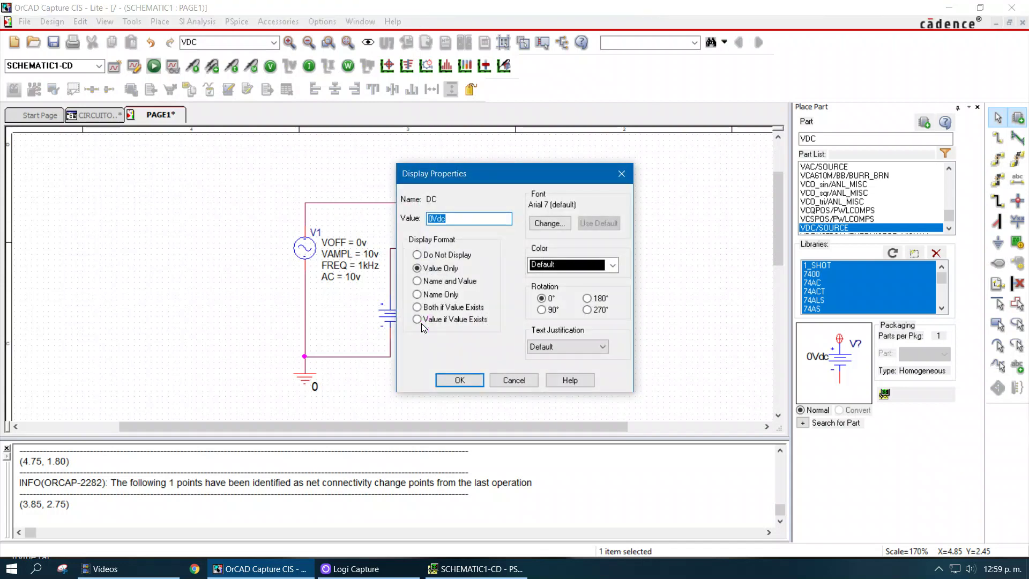
{"action": "type", "text": "5v"}
{"action": "key", "text": "Return"}
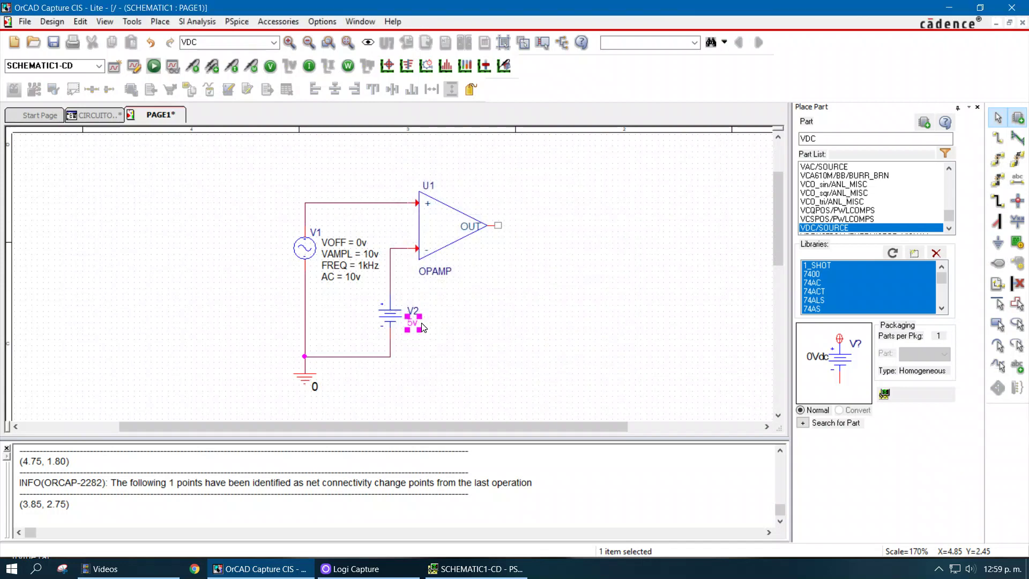
{"action": "left_click", "coordinate": [465, 336]}
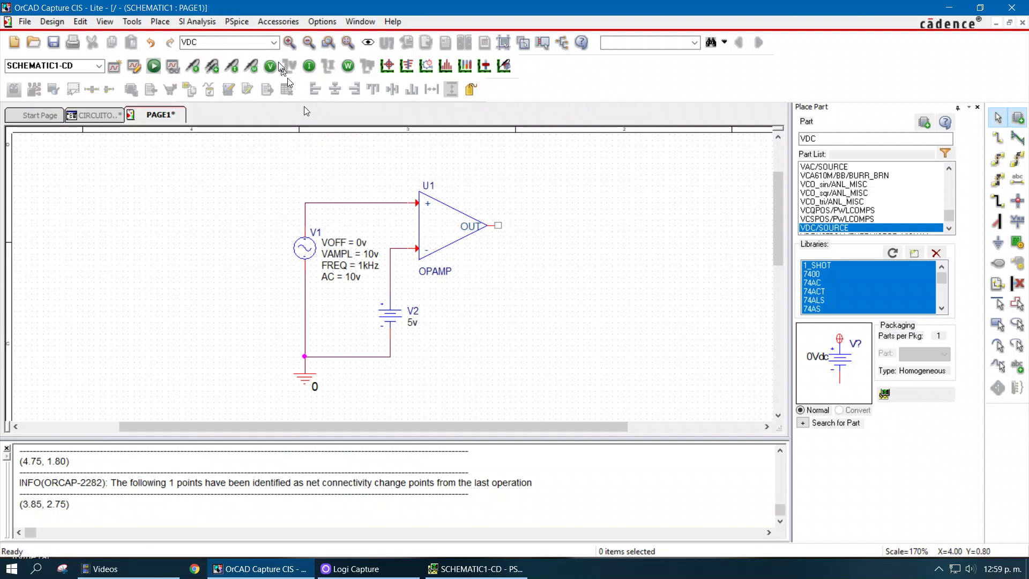
{"action": "left_click", "coordinate": [237, 22]}
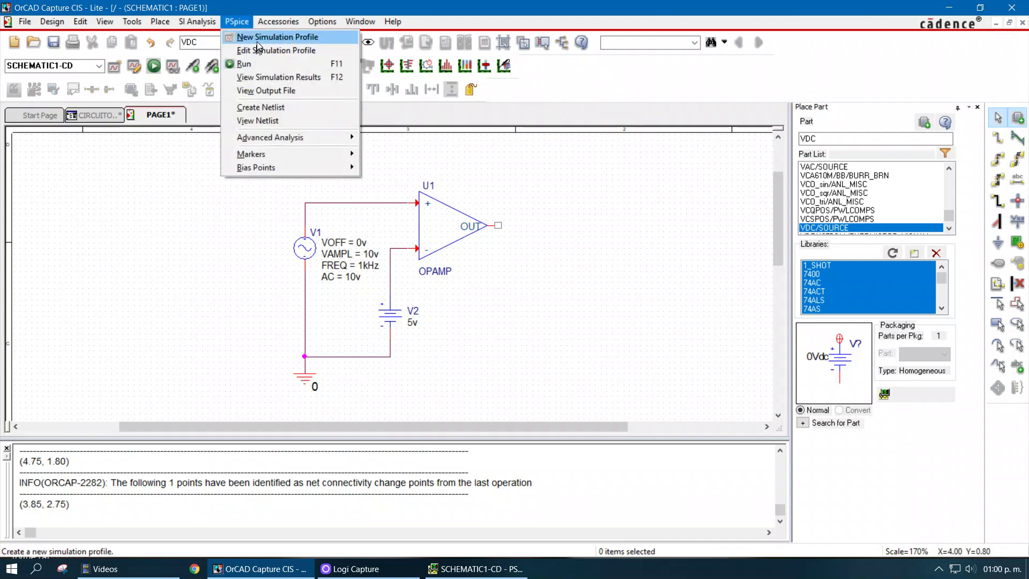
{"action": "left_click", "coordinate": [258, 37]}
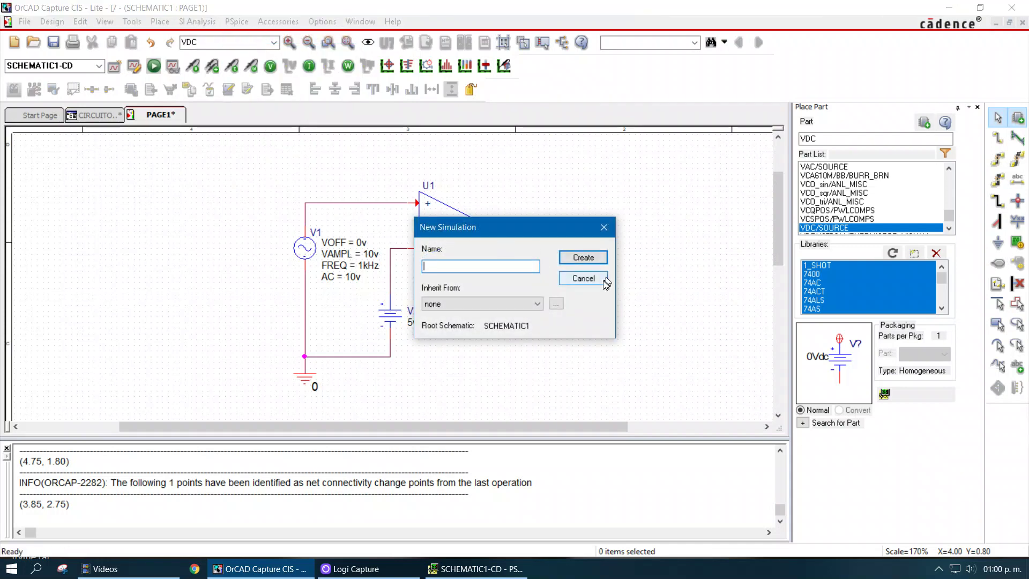
{"action": "left_click", "coordinate": [583, 278]}
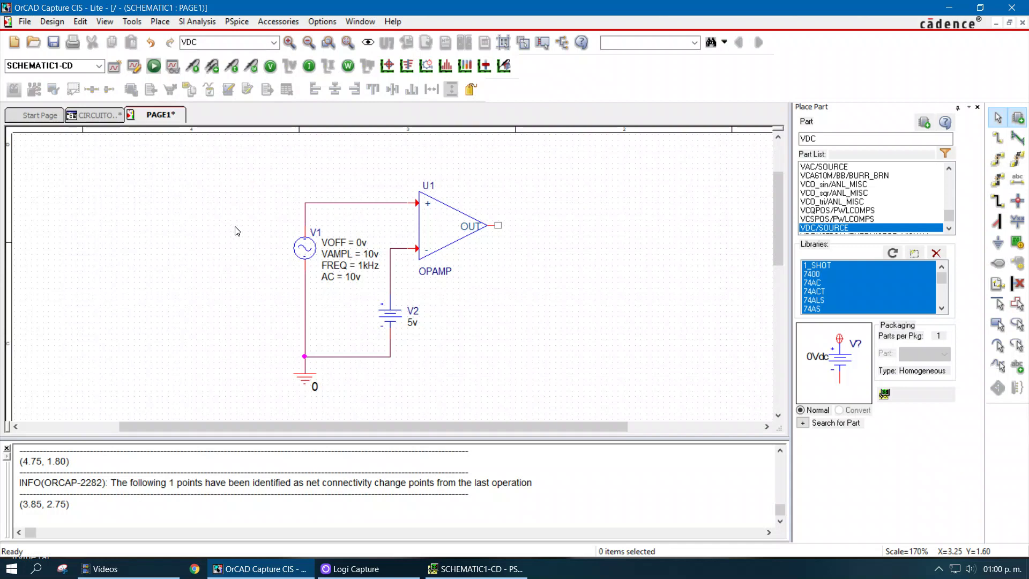
Step: Review the transient analysis settings of the existing CD simulation profile and accept them
{"action": "left_click", "coordinate": [234, 22]}
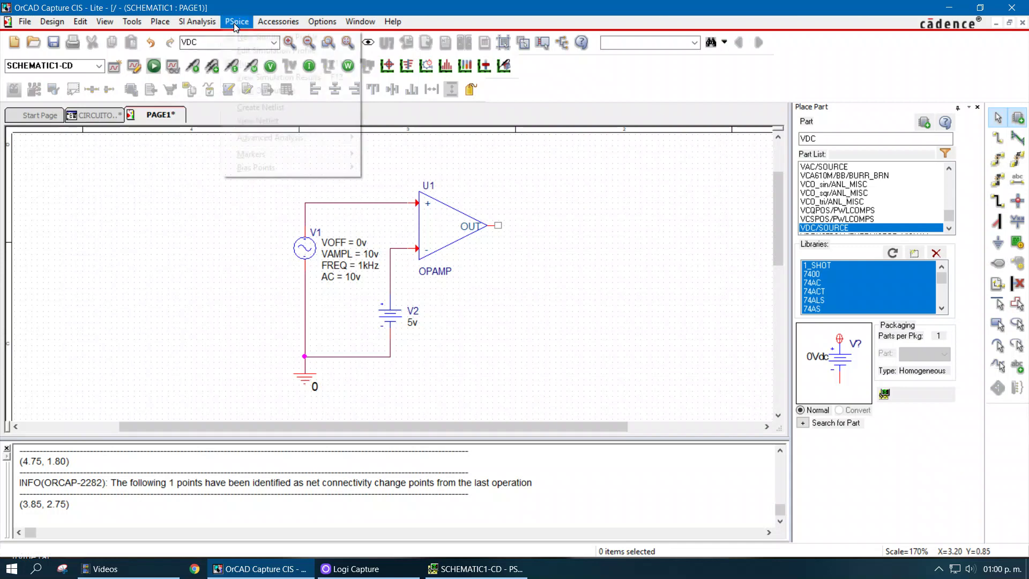
{"action": "left_click", "coordinate": [237, 50]}
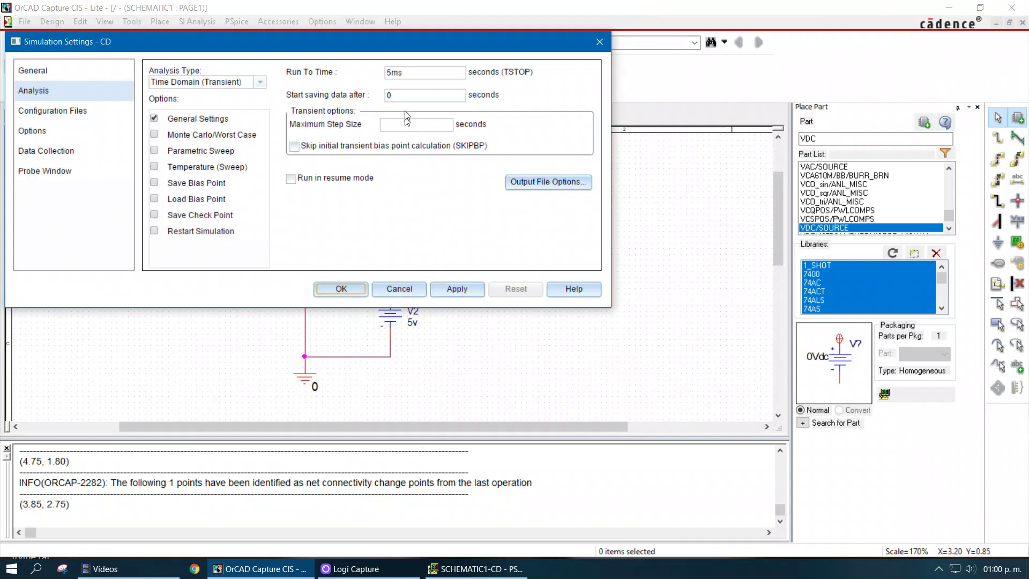
{"action": "left_click_drag", "start_coordinate": [462, 153], "coordinate": [477, 172]}
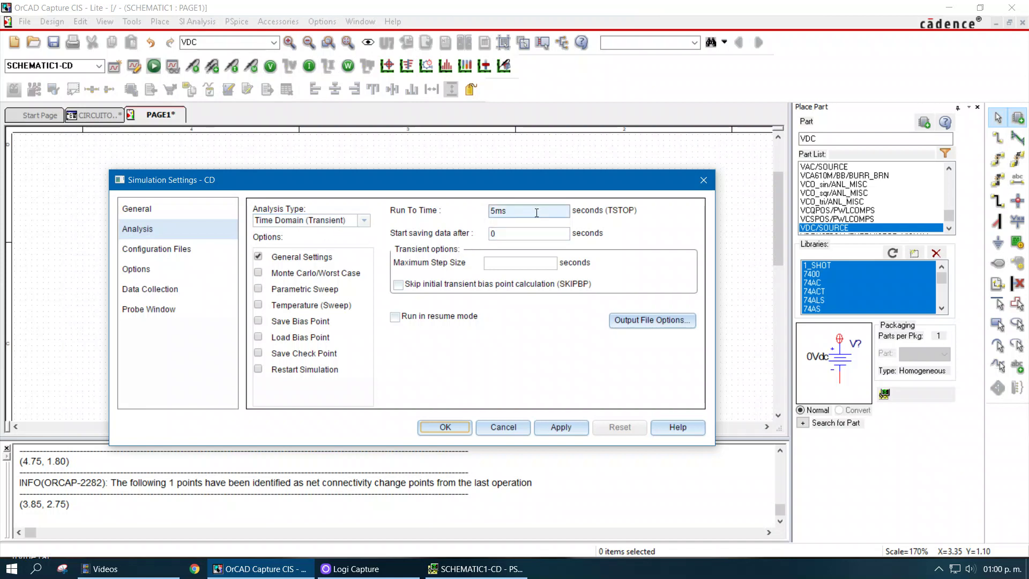
{"action": "left_click", "coordinate": [445, 427]}
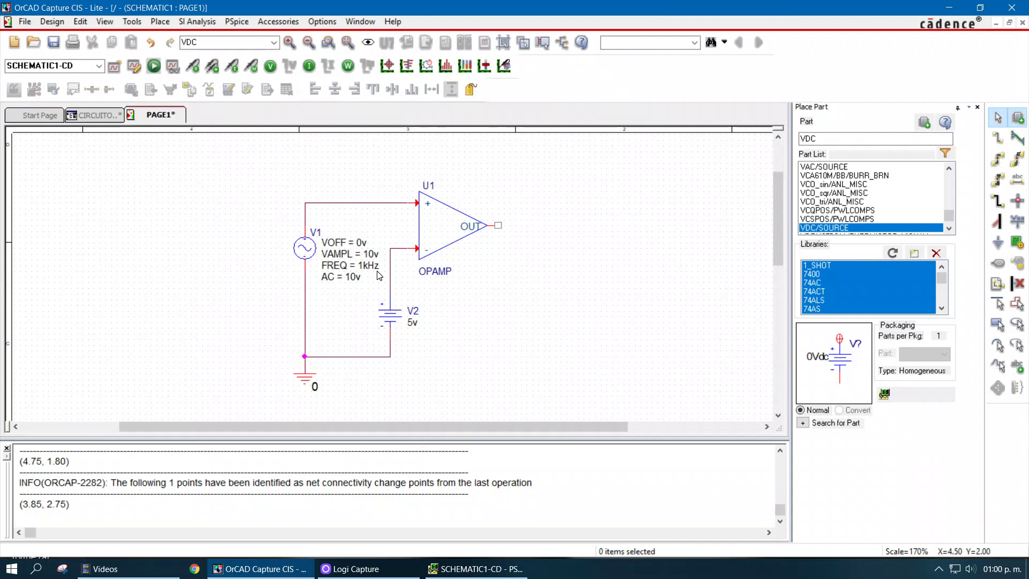
Step: Run the PSpice simulation of the comparator circuit with the CD profile
{"action": "left_click", "coordinate": [416, 314]}
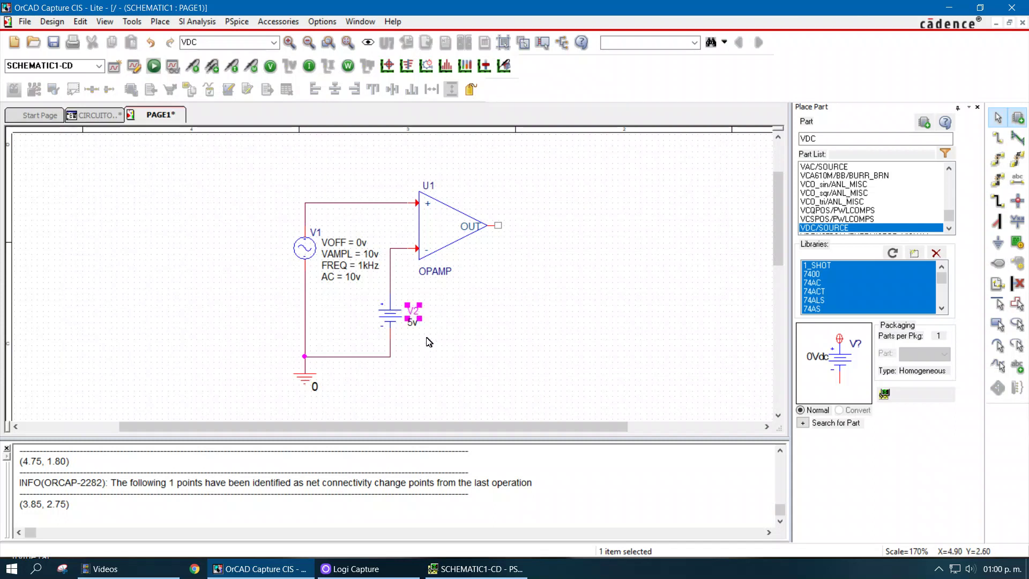
{"action": "left_click", "coordinate": [442, 346]}
{"action": "left_click", "coordinate": [155, 67]}
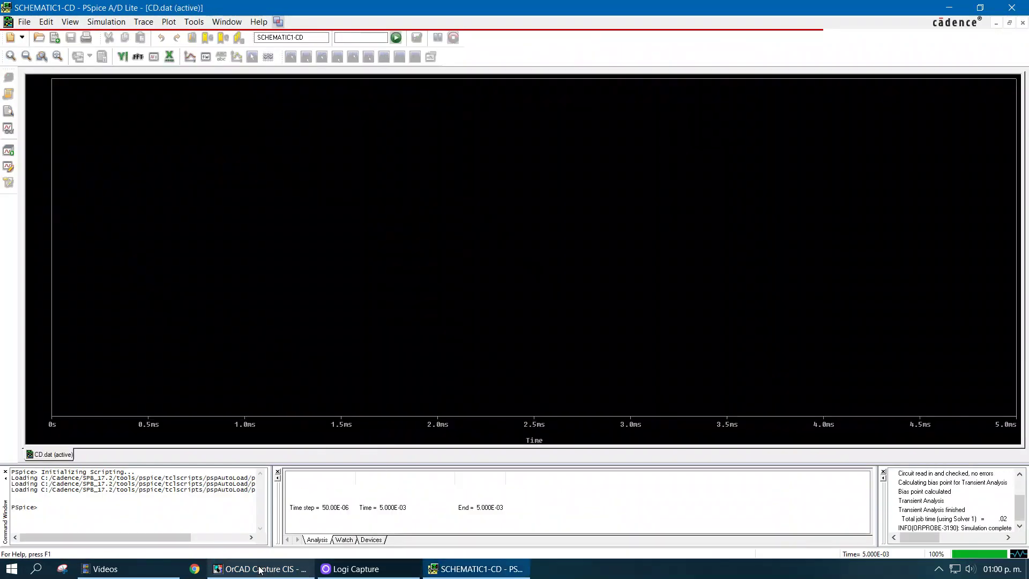
Step: Place a voltage marker in OrCAD Capture on the wire to the op-amp's non-inverting (+) input and view its waveform in PSpice
{"action": "left_click", "coordinate": [259, 569]}
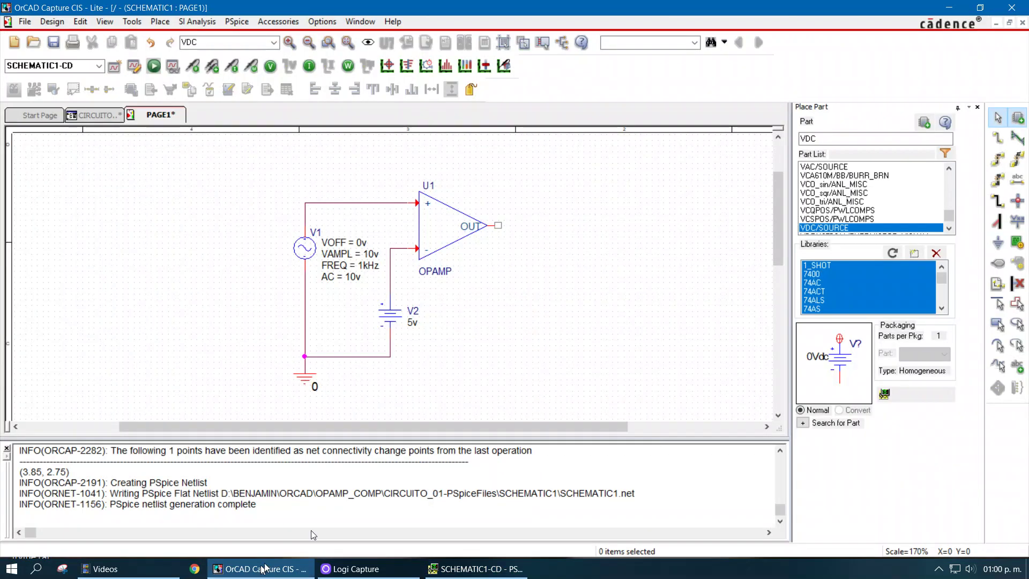
{"action": "left_click", "coordinate": [193, 66]}
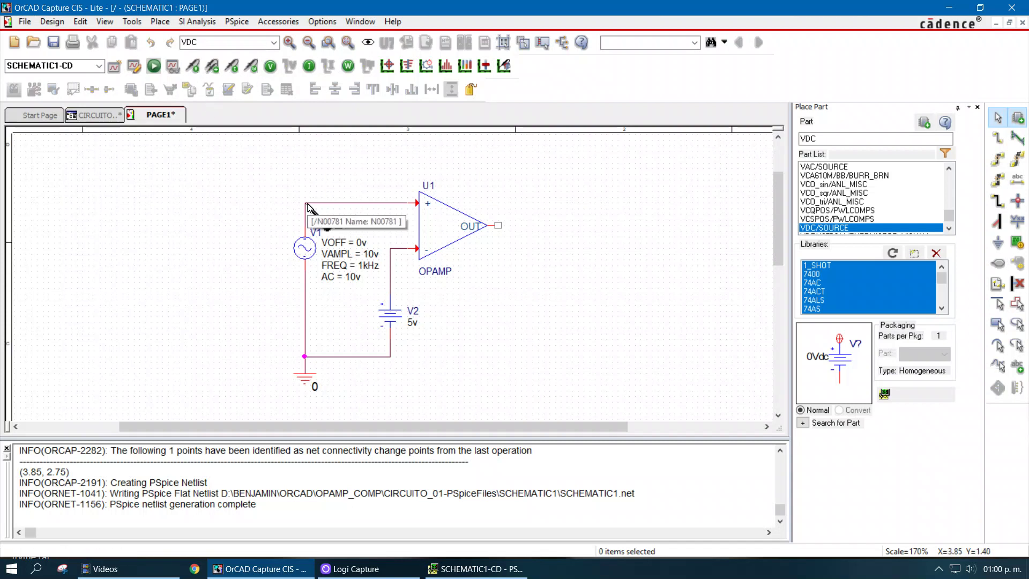
{"action": "left_click", "coordinate": [334, 204]}
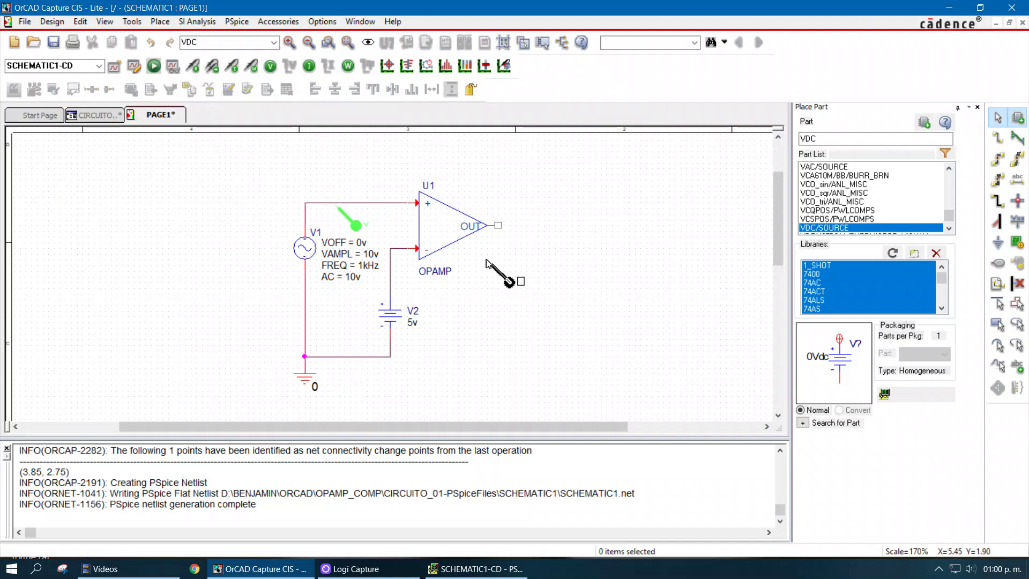
{"action": "key", "text": "Escape"}
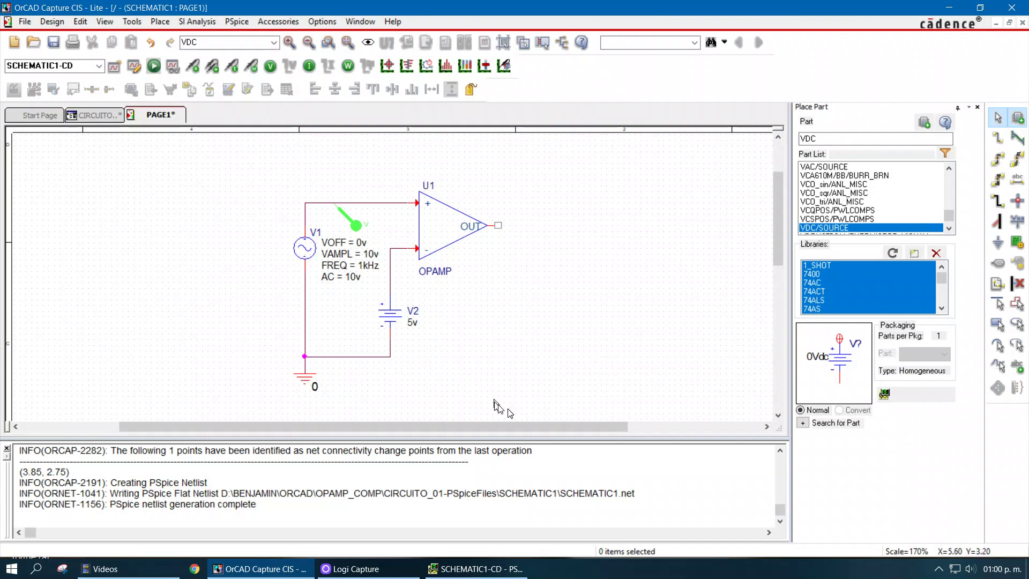
{"action": "left_click", "coordinate": [442, 573]}
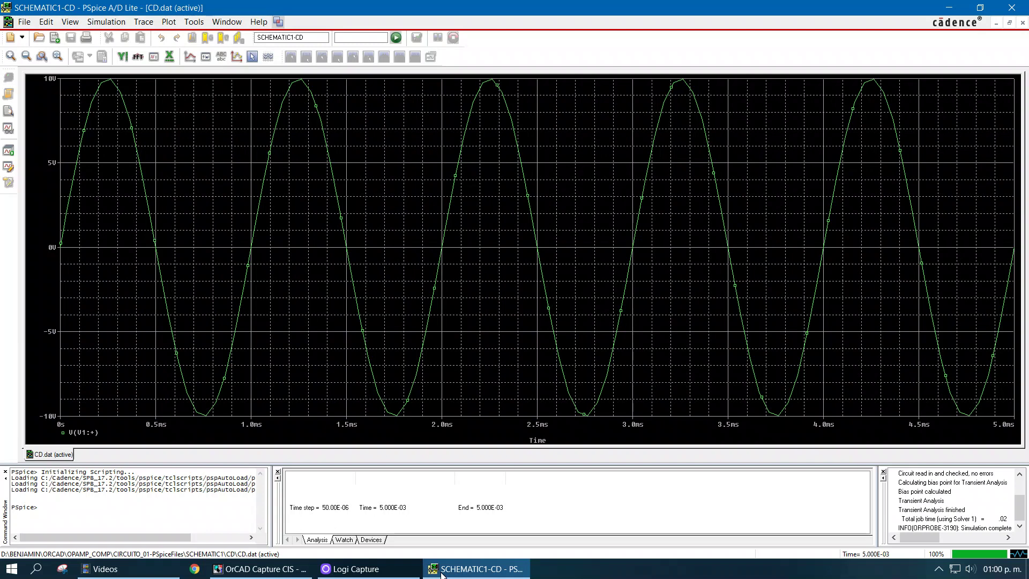
Step: Move the voltage marker from the input wire to the op-amp's OUT pin and view the output waveform in PSpice
{"action": "left_click", "coordinate": [442, 572]}
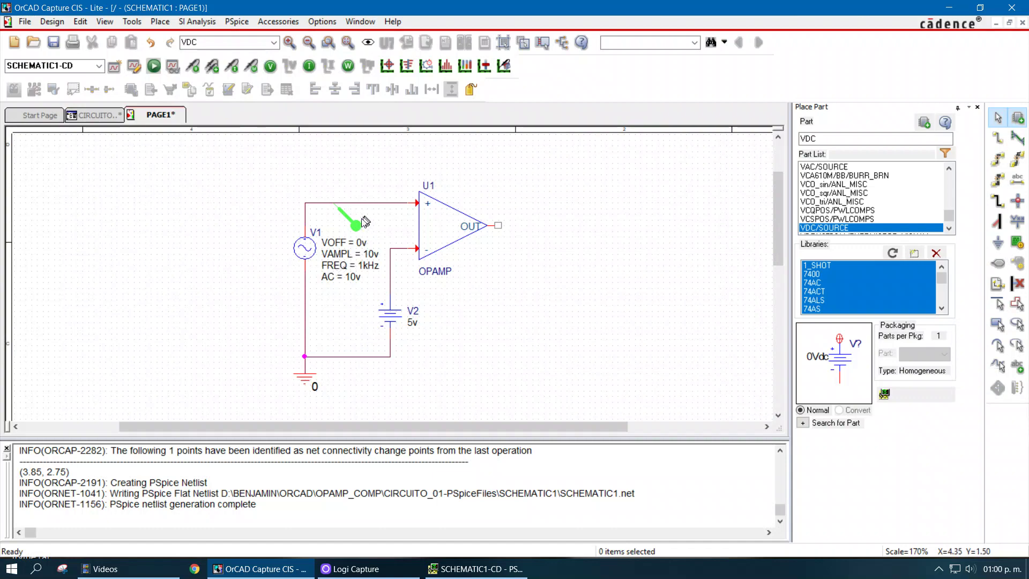
{"action": "mouse_move", "coordinate": [365, 222]}
{"action": "left_mouse_down"}
{"action": "mouse_move", "coordinate": [361, 237]}
{"action": "mouse_move", "coordinate": [535, 259]}
{"action": "mouse_move", "coordinate": [528, 247]}
{"action": "left_mouse_up"}
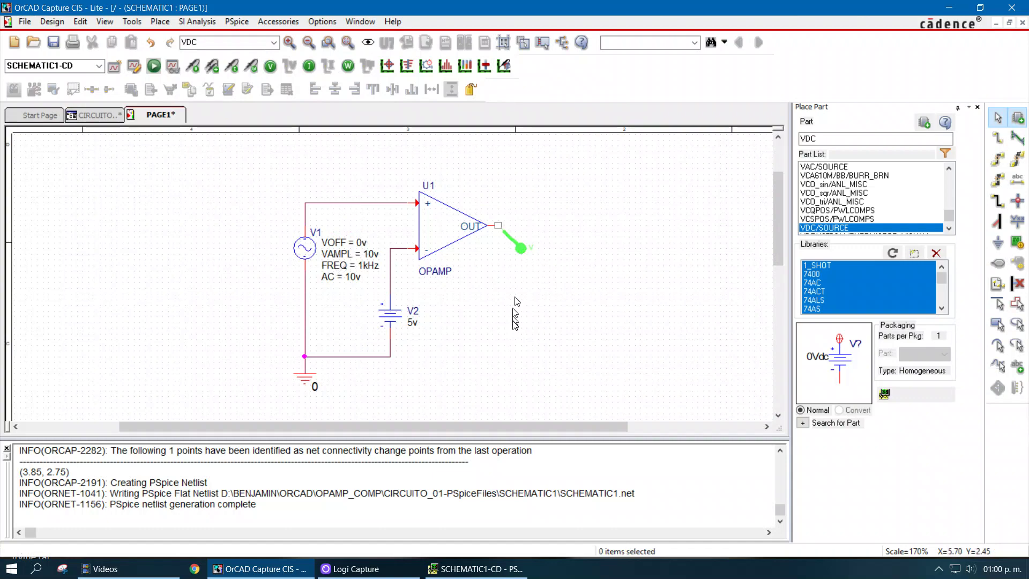
{"action": "left_click", "coordinate": [440, 568]}
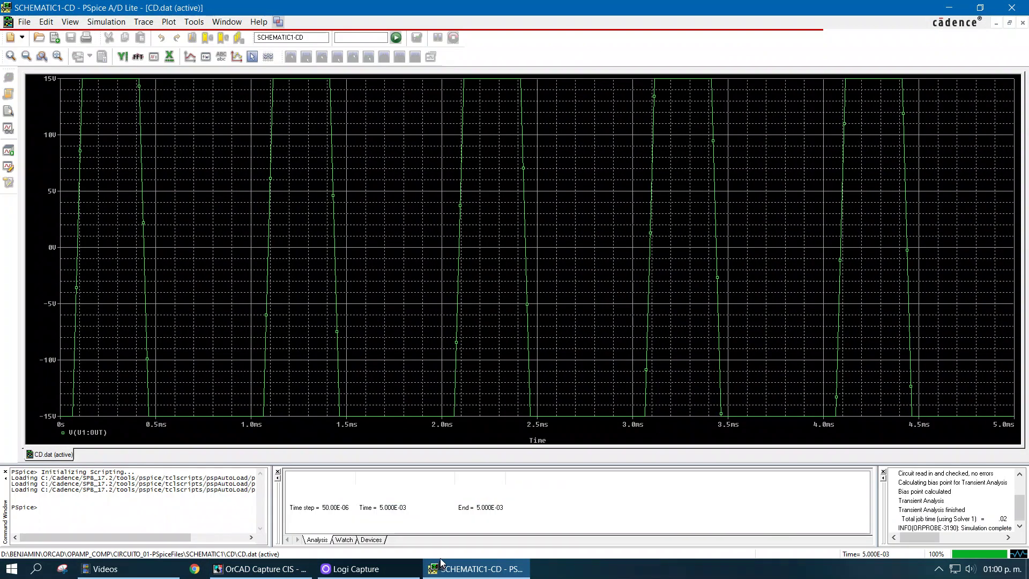
Step: Give the V(U1:OUT) trace a thicker line width in its trace properties
{"action": "right_click", "coordinate": [267, 295]}
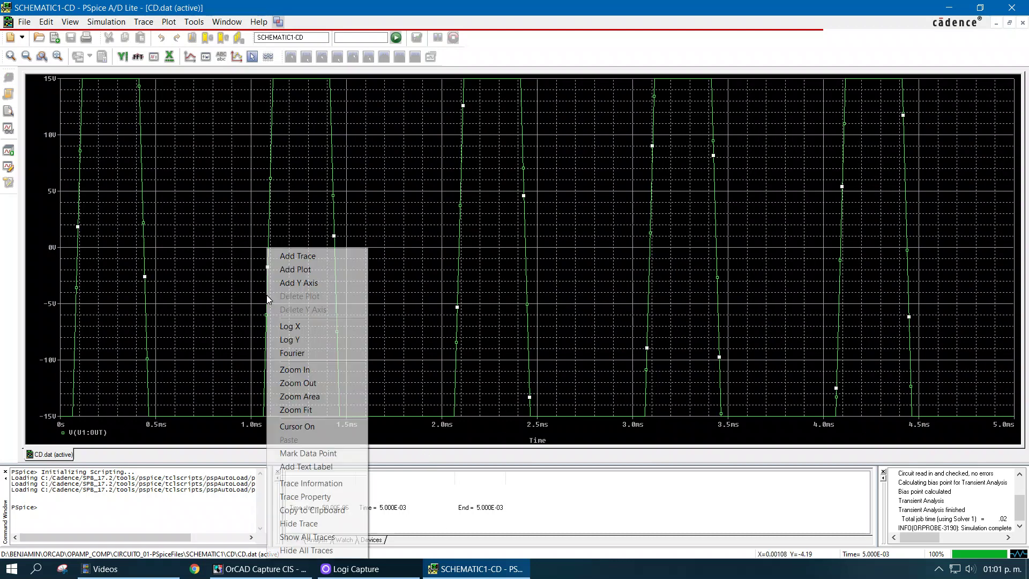
{"action": "left_click", "coordinate": [316, 496]}
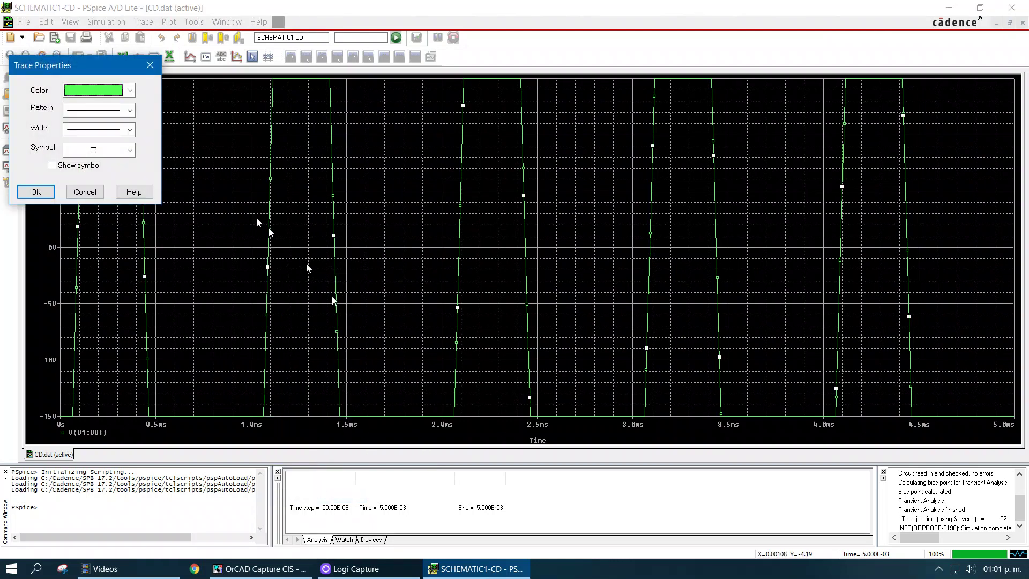
{"action": "left_click", "coordinate": [130, 130]}
{"action": "left_click", "coordinate": [108, 168]}
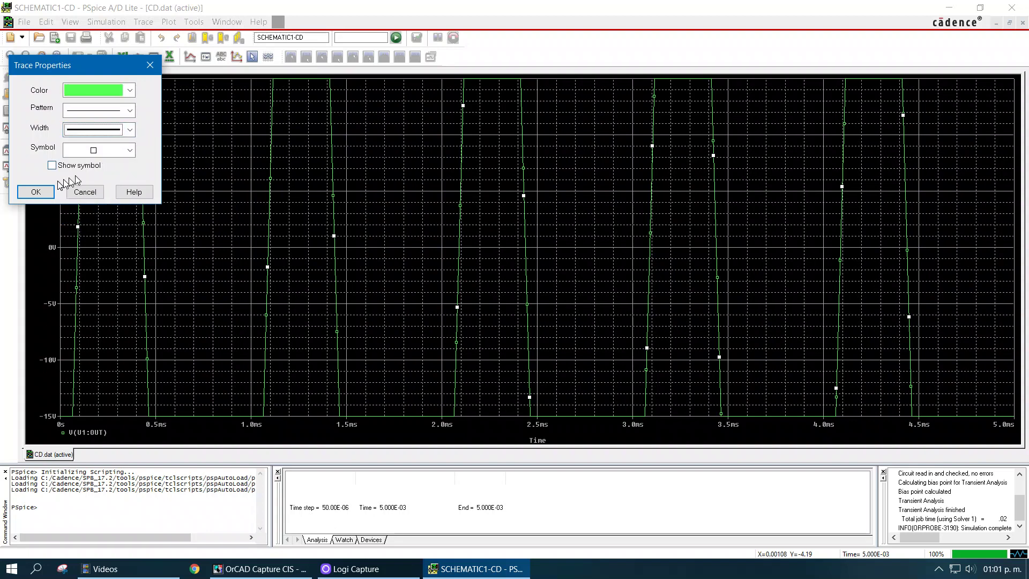
{"action": "left_click", "coordinate": [36, 192]}
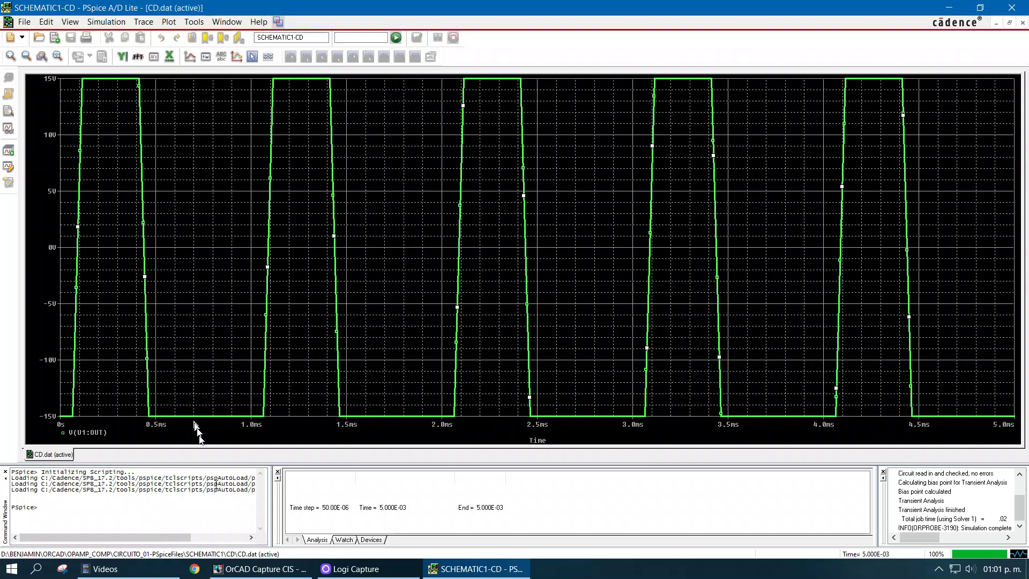
Step: Return to OrCAD Capture and shift the sine source's V1 label slightly right, aligned above its parameter values
{"action": "left_click", "coordinate": [236, 569]}
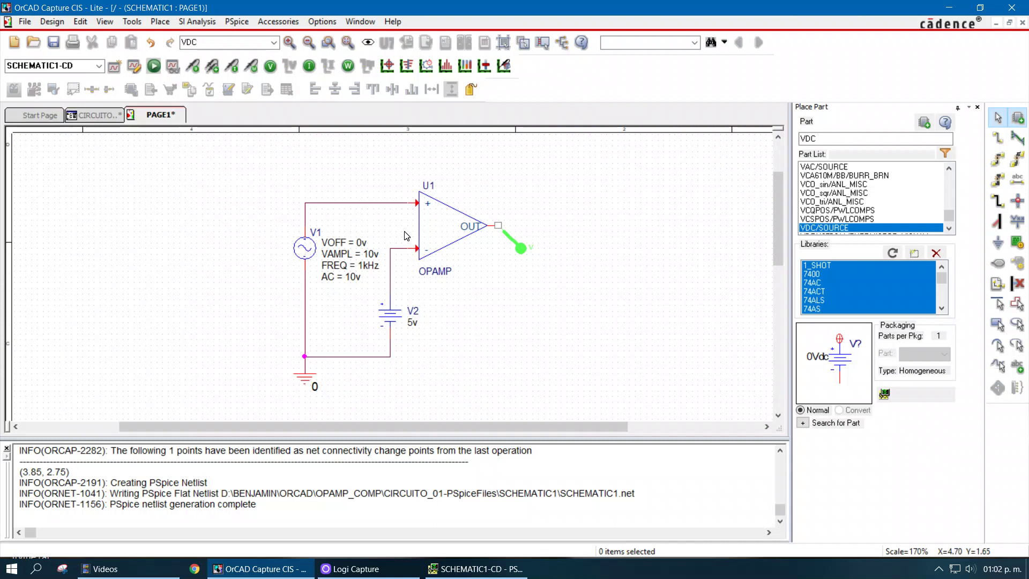
{"action": "left_click", "coordinate": [503, 231]}
{"action": "left_click_drag", "start_coordinate": [318, 234], "coordinate": [330, 233]}
{"action": "left_click", "coordinate": [353, 228]}
Step: Set the DC source V2's voltage to 7.5v and rerun the PSpice simulation
{"action": "double_click", "coordinate": [413, 322]}
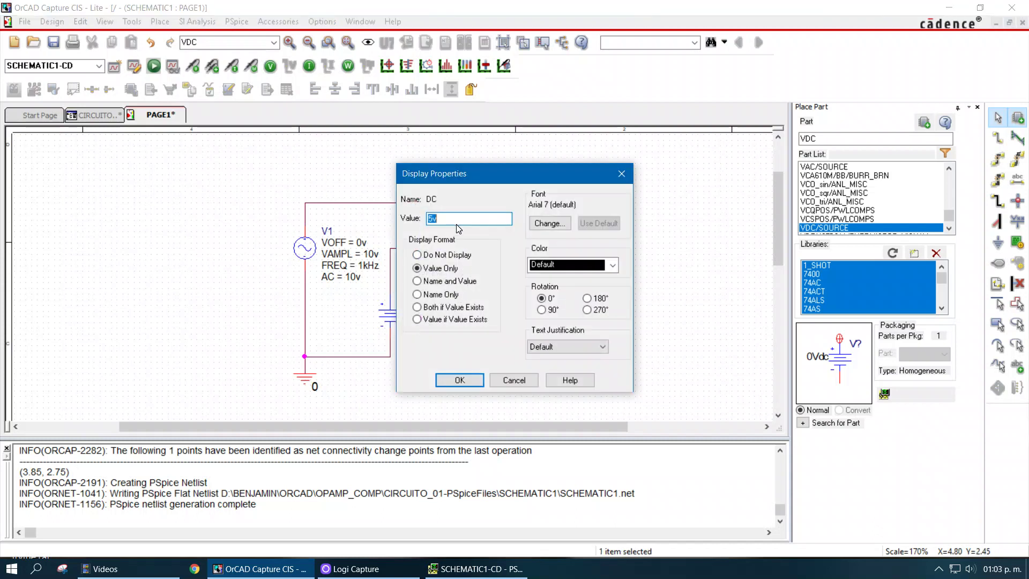
{"action": "type", "text": "1.5"}
{"action": "key", "text": "BackSpace"}
{"action": "key", "text": "BackSpace"}
{"action": "key", "text": "BackSpace"}
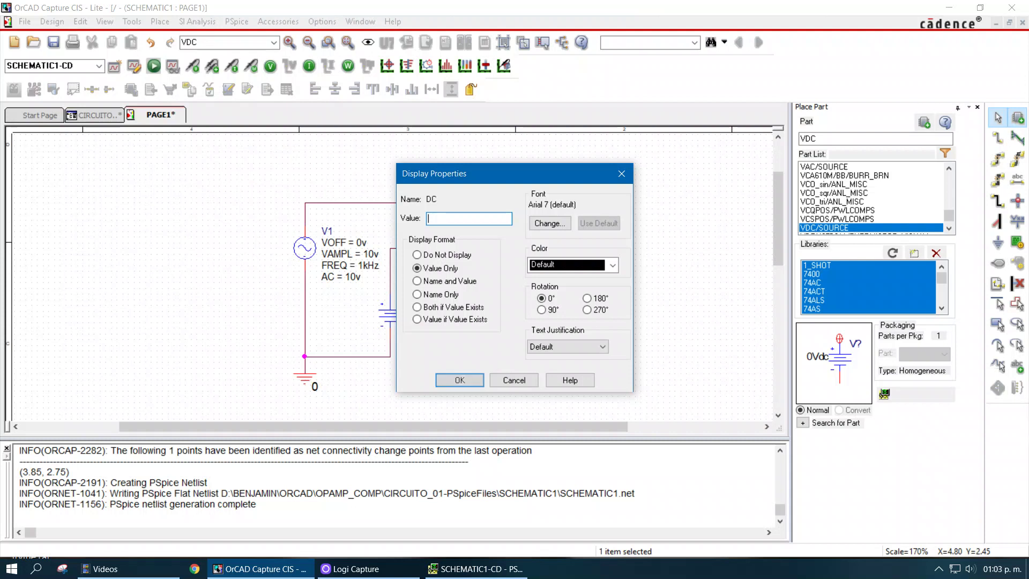
{"action": "type", "text": "7.5v"}
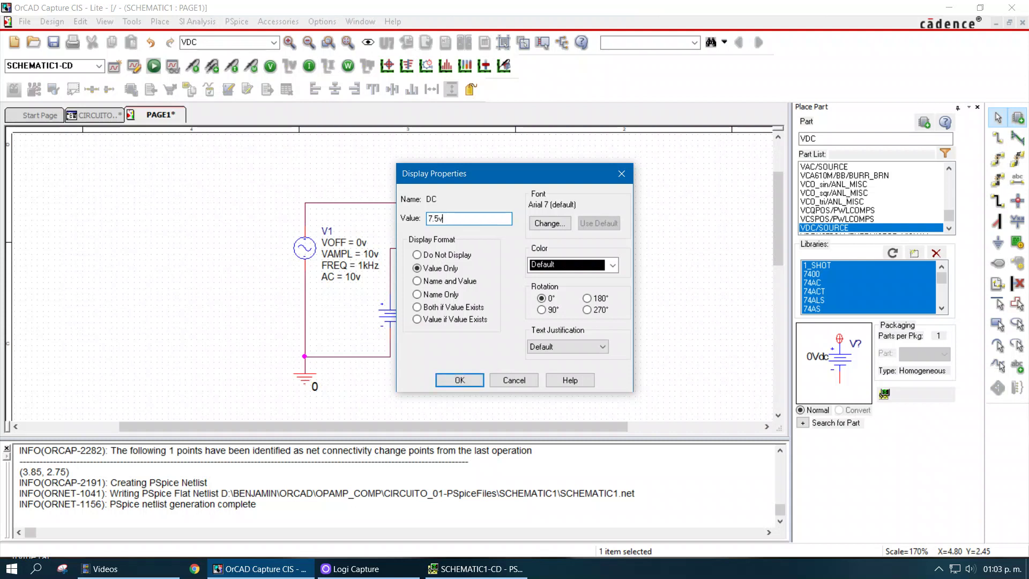
{"action": "key", "text": "Return"}
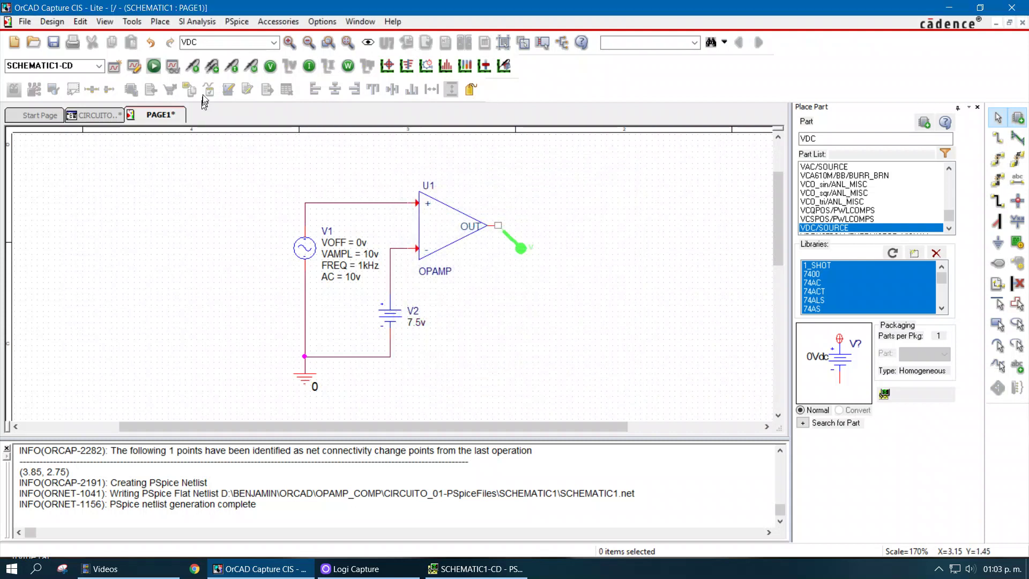
{"action": "left_click", "coordinate": [154, 66]}
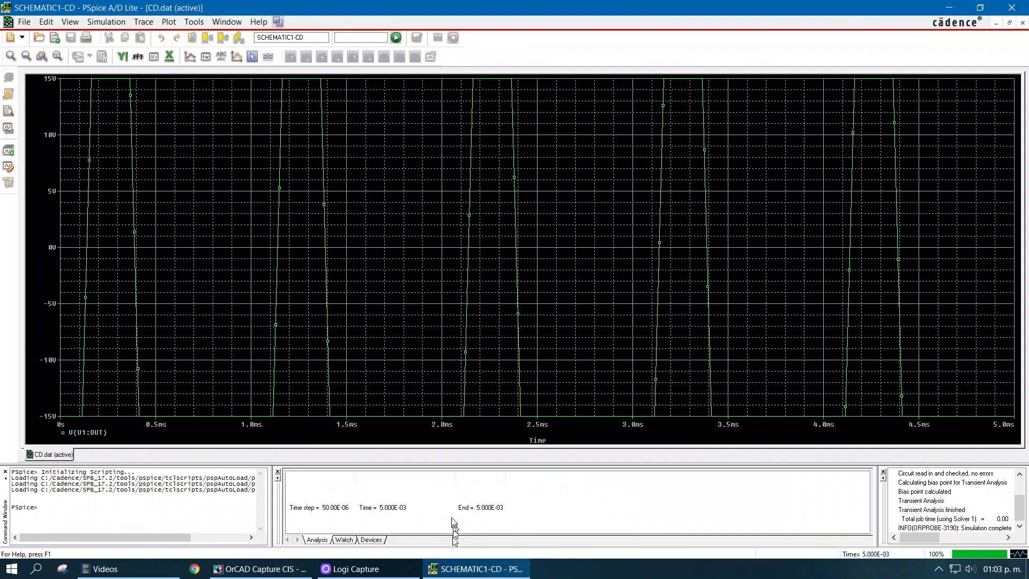
Step: Thicken the line of the output trace V(U1:OUT) in the plot for the 7.5v reference
{"action": "right_click", "coordinate": [135, 271]}
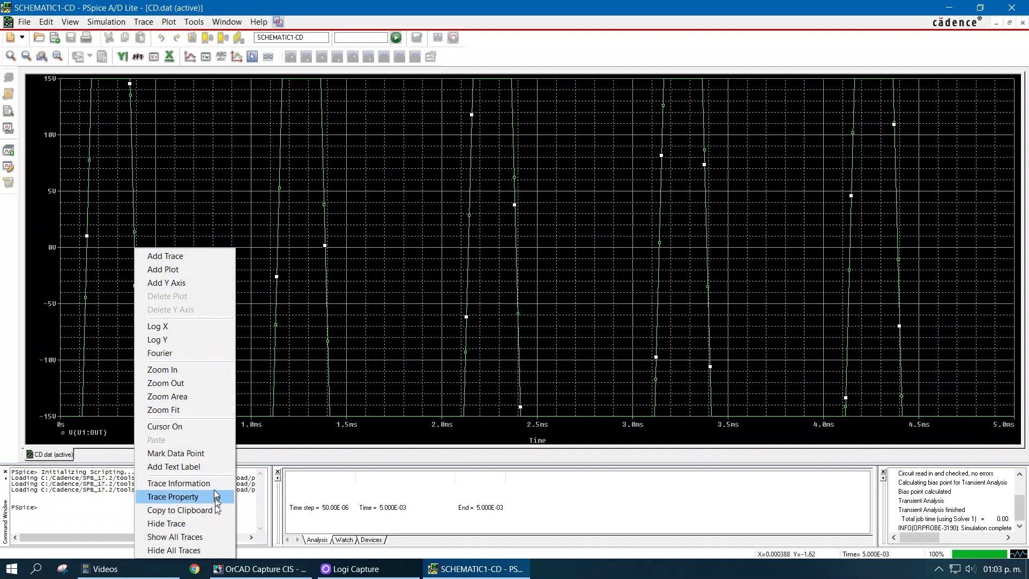
{"action": "left_click", "coordinate": [204, 497]}
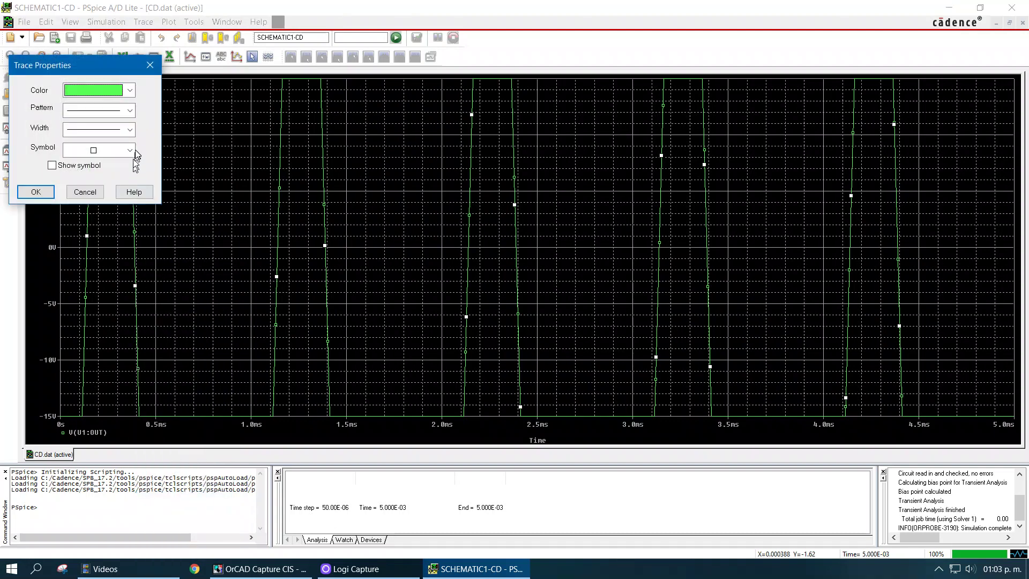
{"action": "left_click", "coordinate": [130, 130]}
{"action": "left_click", "coordinate": [112, 171]}
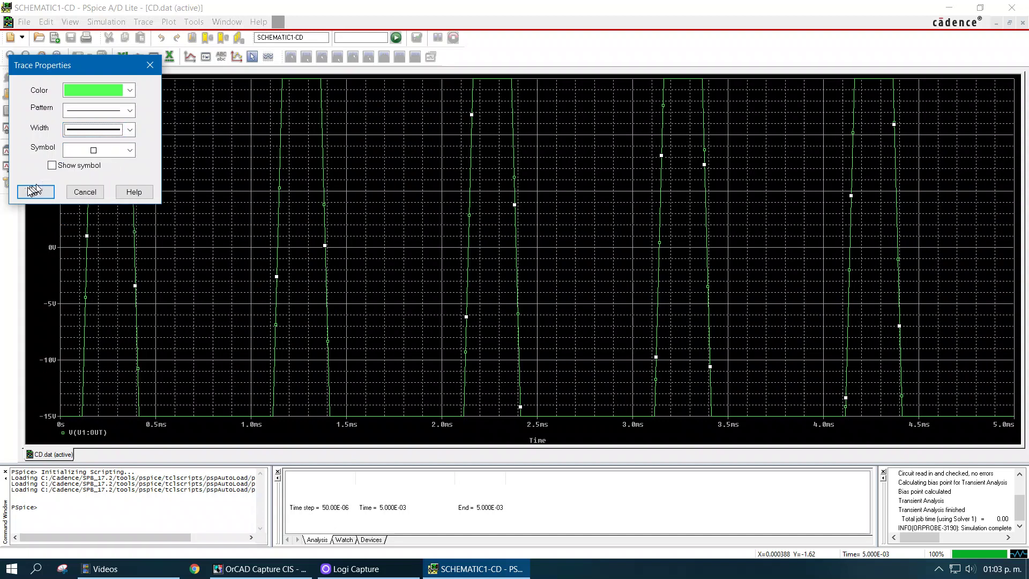
{"action": "left_click", "coordinate": [30, 194]}
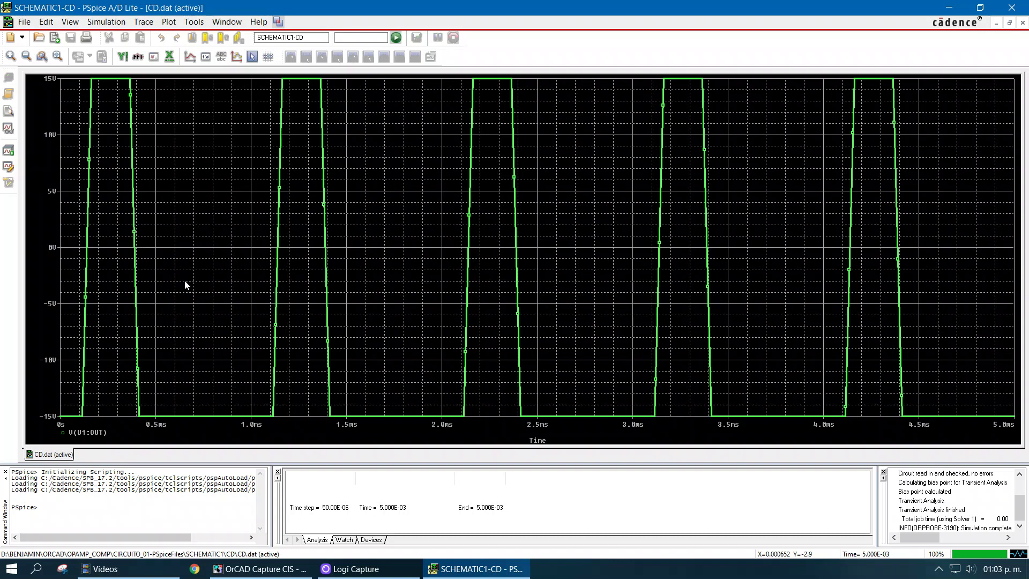
Step: Switch back to OrCAD Capture, set the DC source V2's voltage to 9v, and rerun the simulation
{"action": "left_click", "coordinate": [489, 575]}
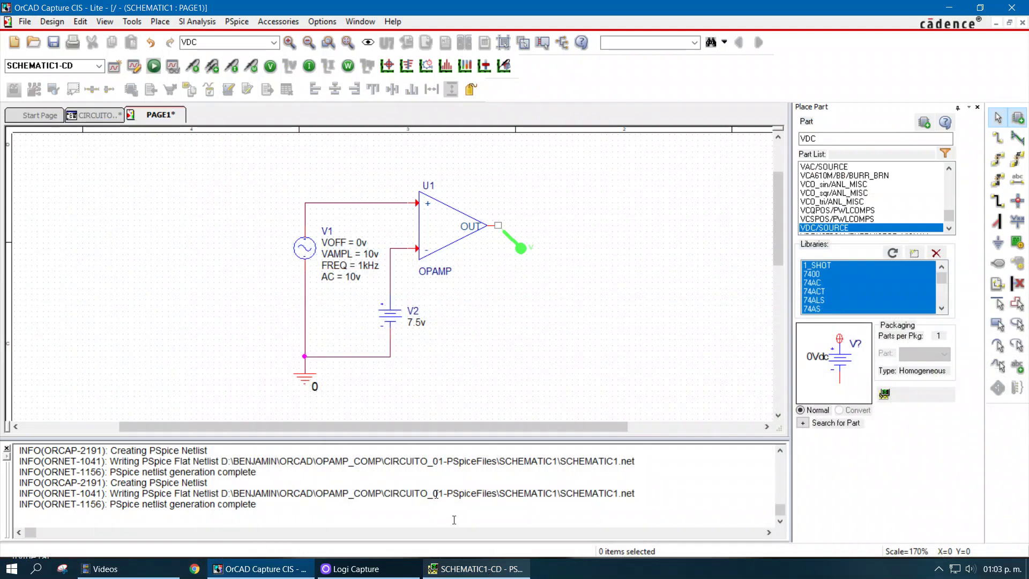
{"action": "double_click", "coordinate": [411, 325]}
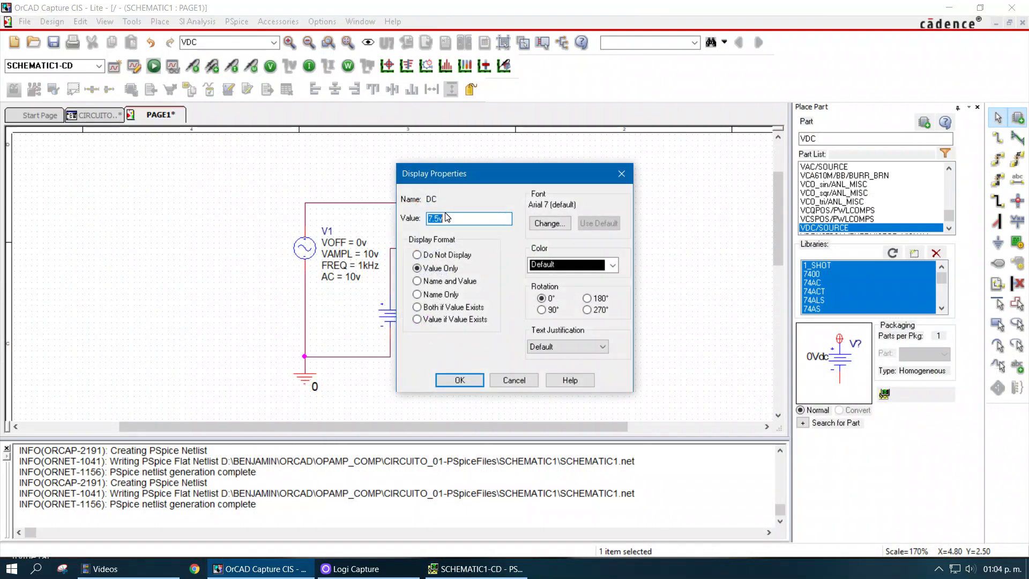
{"action": "type", "text": "9v"}
{"action": "key", "text": "Return"}
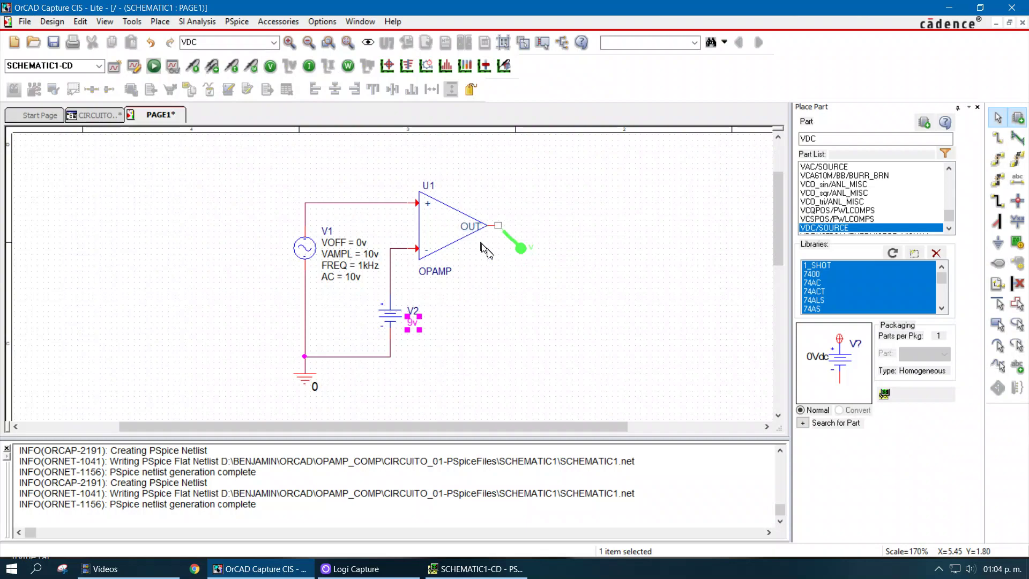
{"action": "left_click", "coordinate": [157, 67]}
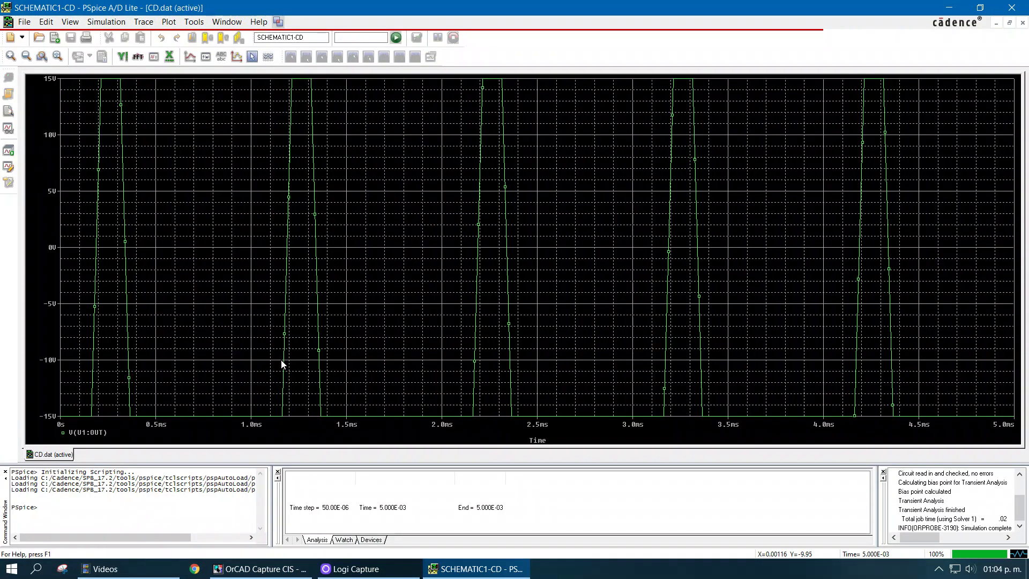
Step: Apply a thicker line width to the V(U1:OUT) trace in the plot for the 9v reference
{"action": "right_click", "coordinate": [284, 364]}
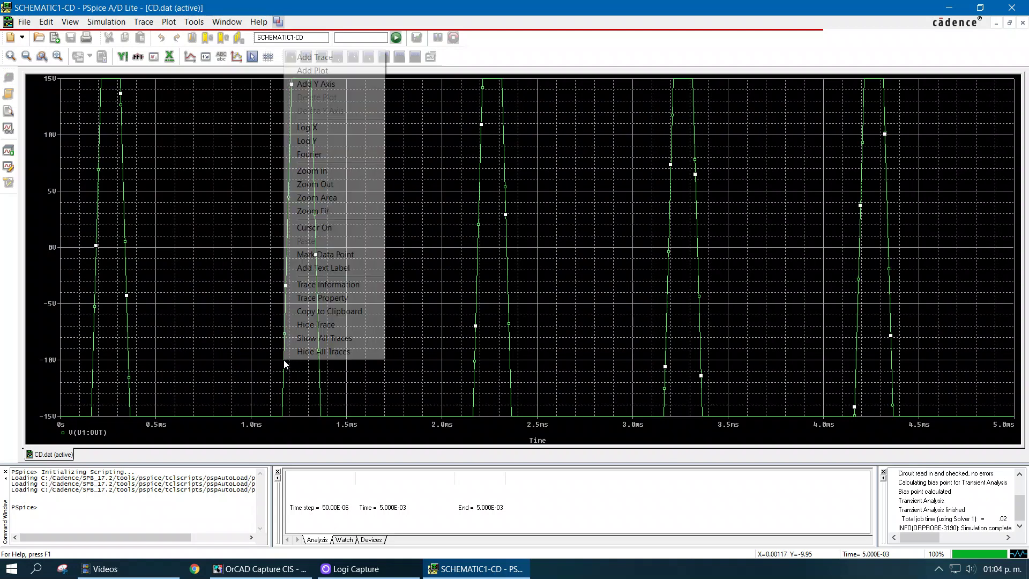
{"action": "left_click", "coordinate": [322, 294]}
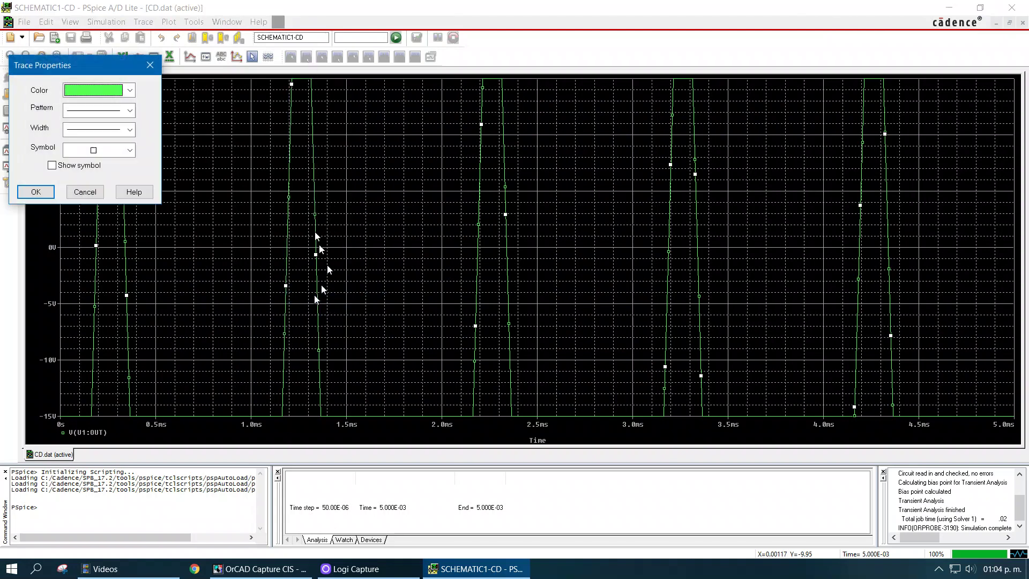
{"action": "left_click", "coordinate": [126, 130]}
{"action": "left_click", "coordinate": [110, 164]}
{"action": "left_click", "coordinate": [36, 192]}
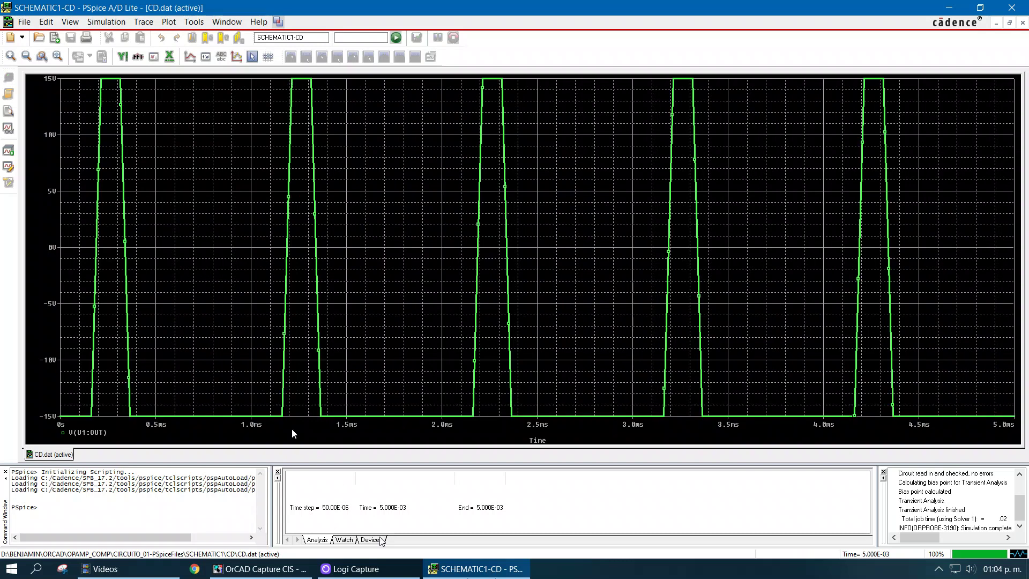
Step: Set the DC source V2's voltage to 10v in OrCAD Capture, rerun the simulation, and compare the schematic with the output plot in PSpice
{"action": "left_click", "coordinate": [296, 571]}
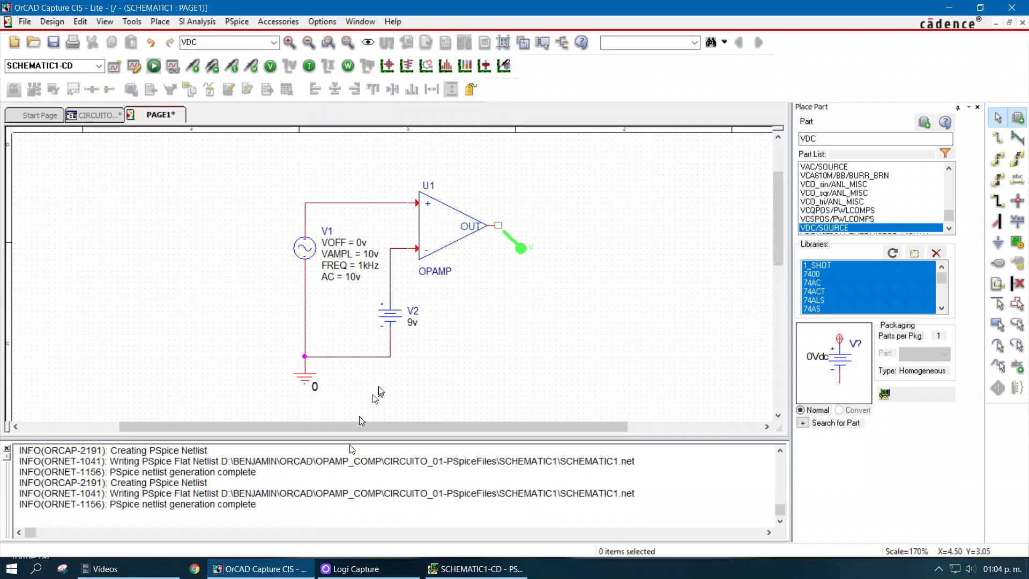
{"action": "double_click", "coordinate": [415, 323]}
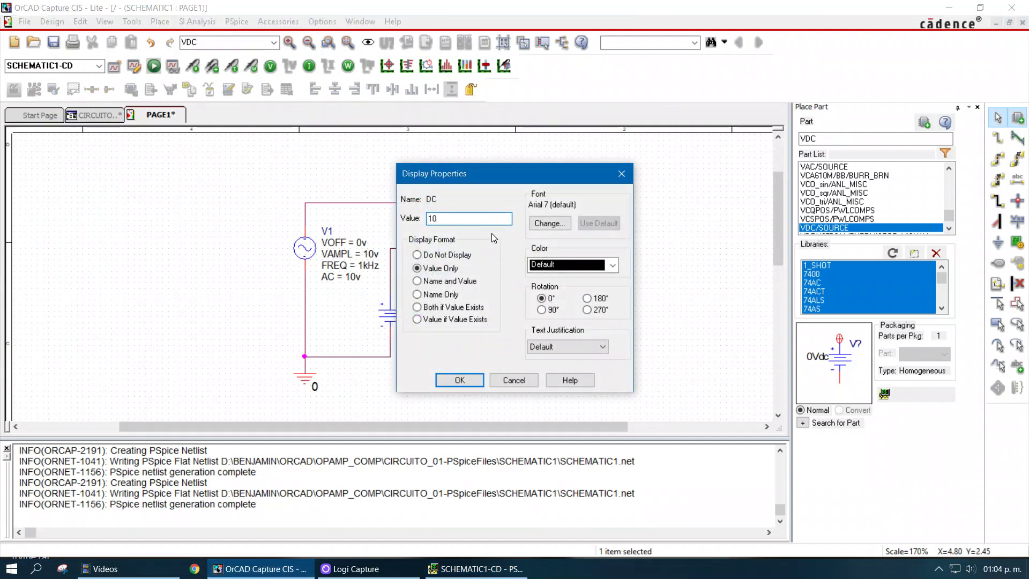
{"action": "type", "text": "10v"}
{"action": "key", "text": "Return"}
{"action": "left_click", "coordinate": [508, 338]}
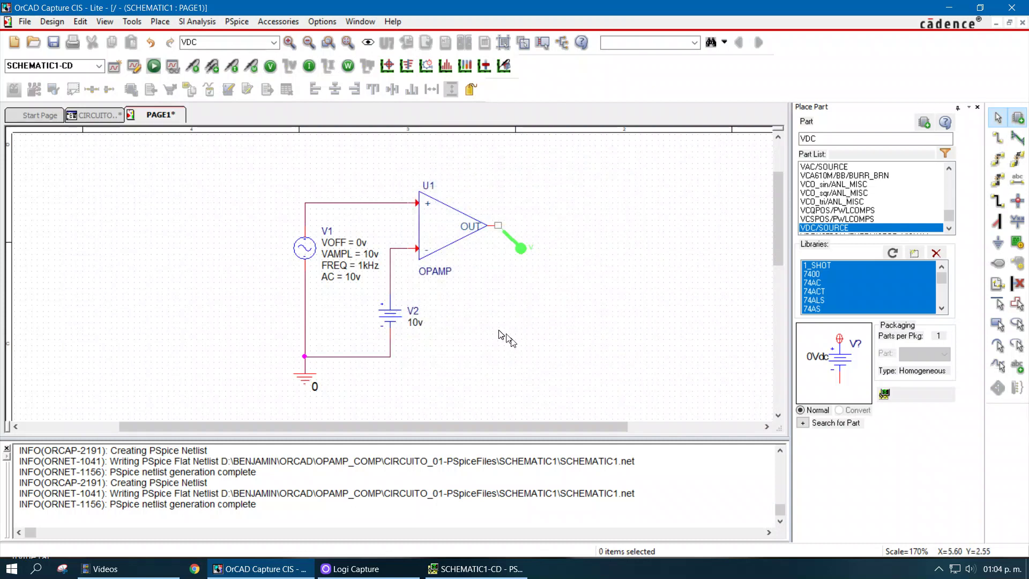
{"action": "left_click", "coordinate": [154, 66]}
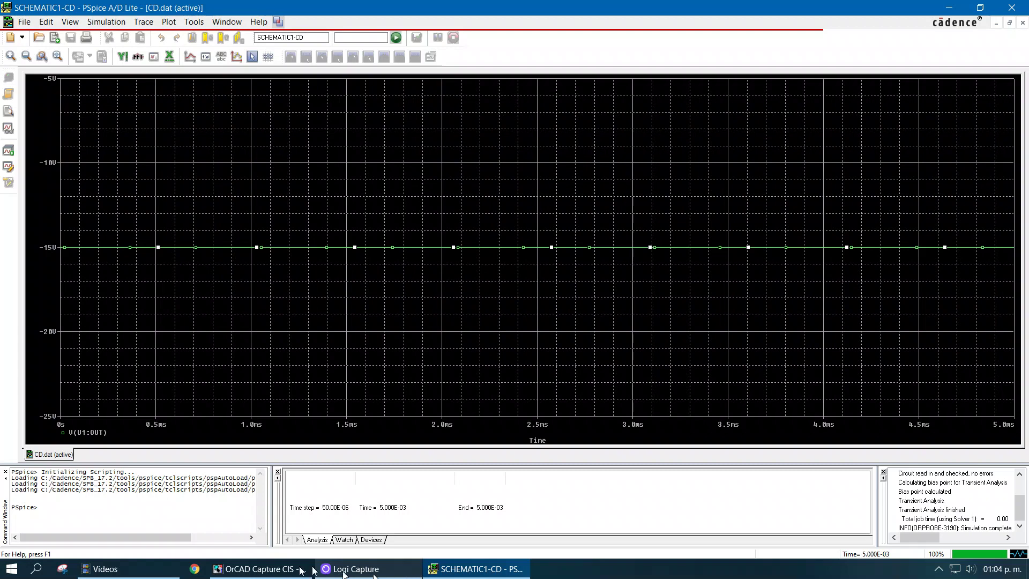
{"action": "left_click", "coordinate": [260, 569]}
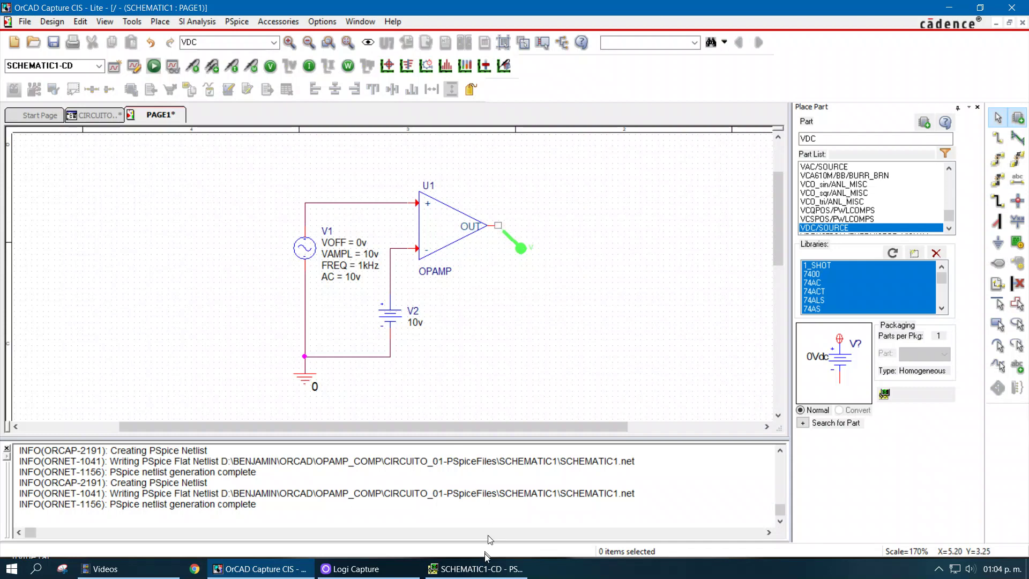
{"action": "left_click", "coordinate": [449, 572]}
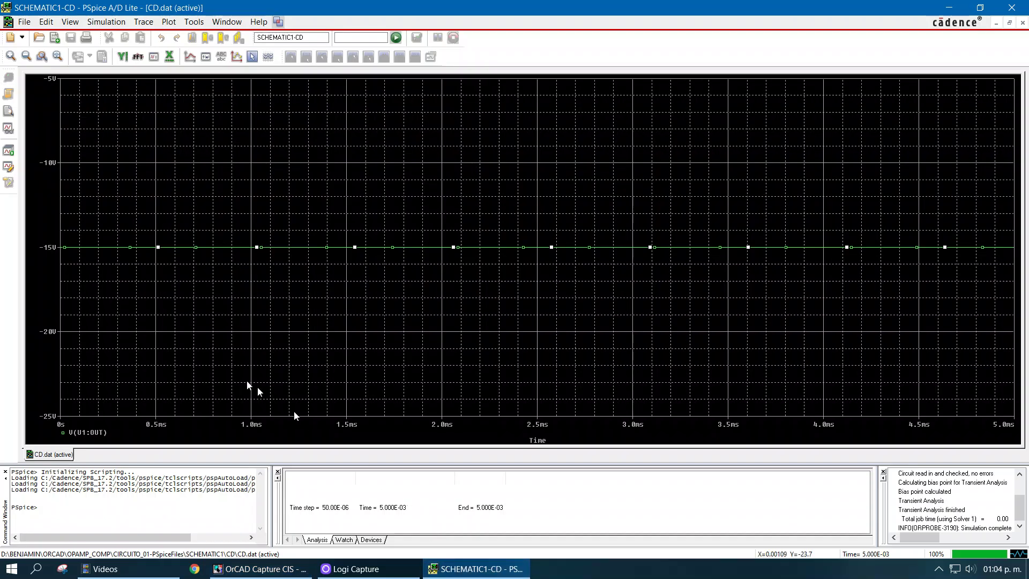
Step: Switch to OrCAD Capture, set the DC source V2's voltage to 9.9v, and rerun the simulation
{"action": "left_click", "coordinate": [451, 574]}
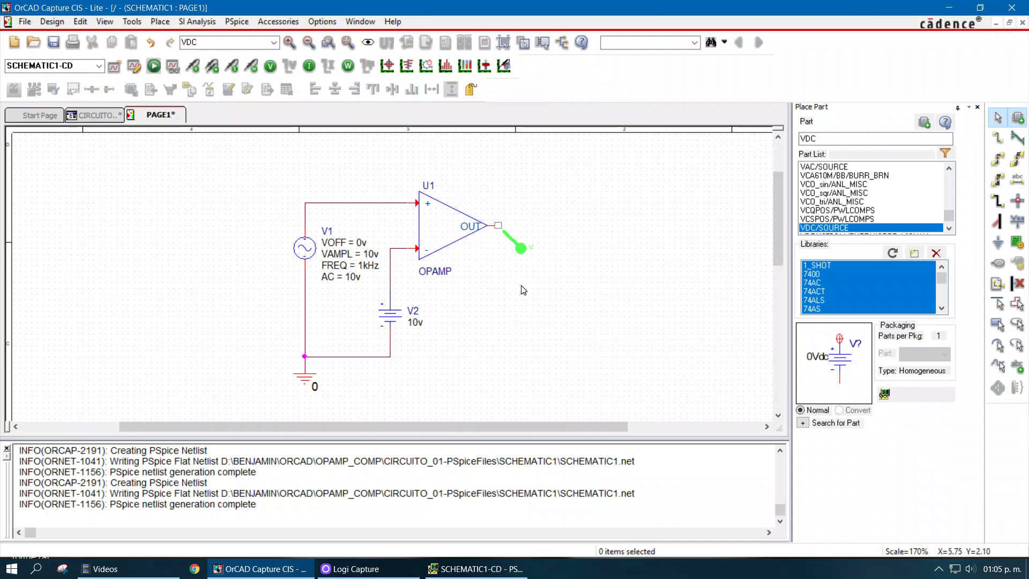
{"action": "double_click", "coordinate": [415, 322]}
{"action": "type", "text": "9.9v"}
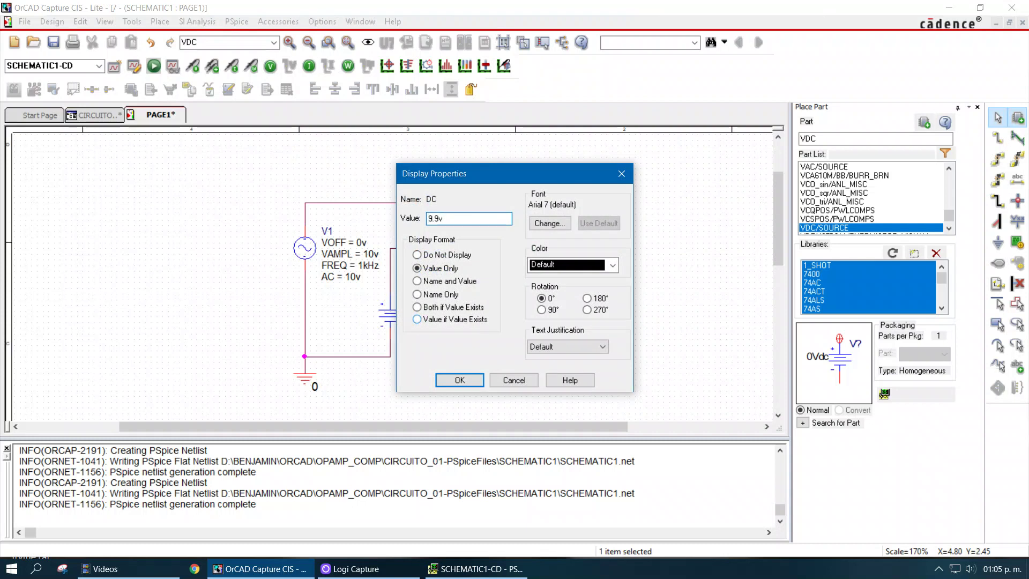
{"action": "key", "text": "Return"}
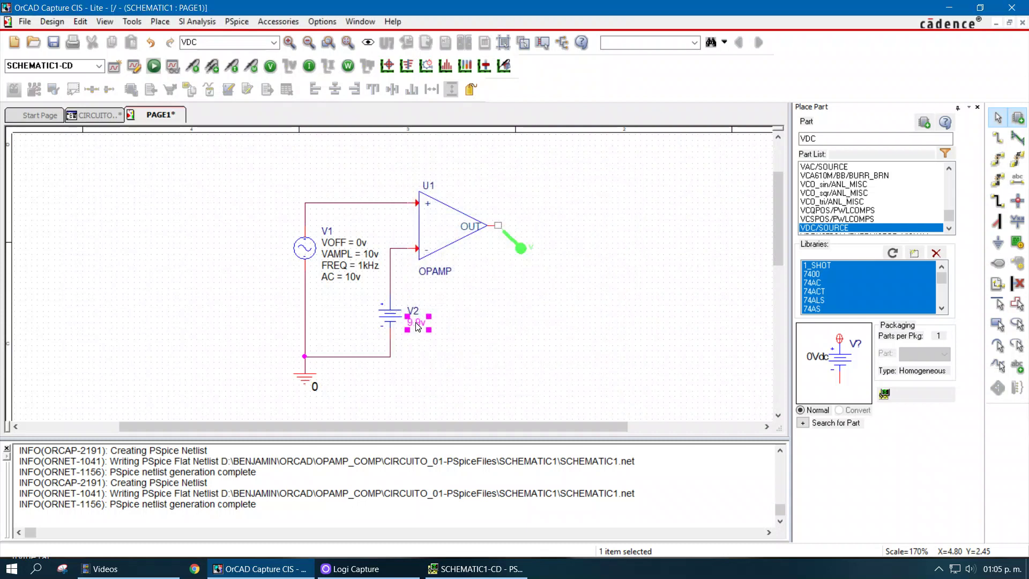
{"action": "left_click", "coordinate": [434, 354]}
{"action": "left_click", "coordinate": [154, 66]}
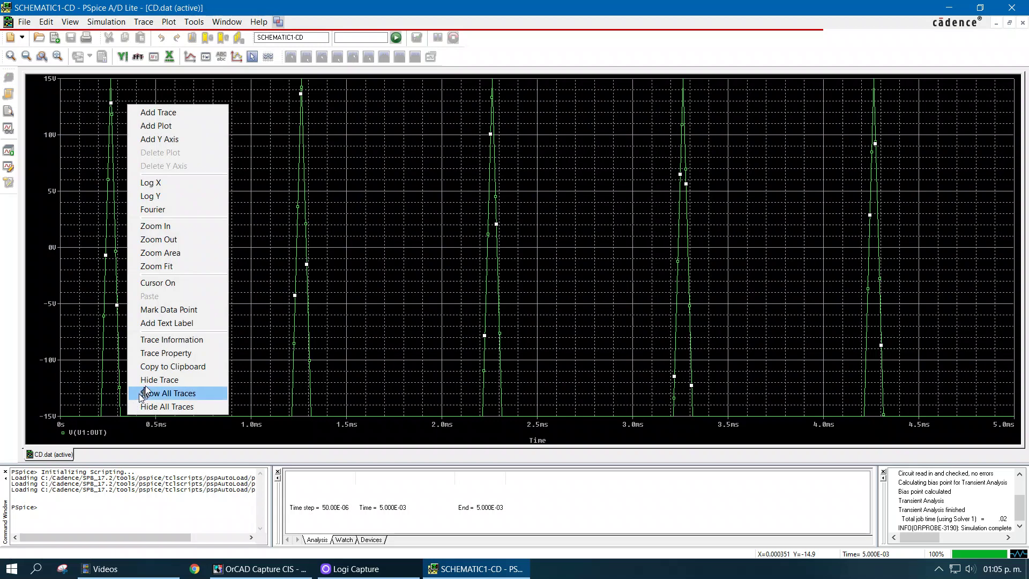
Step: Apply a thicker line width to the V(U1:OUT) trace in the plot for the 9.9v reference
{"action": "left_click", "coordinate": [183, 353]}
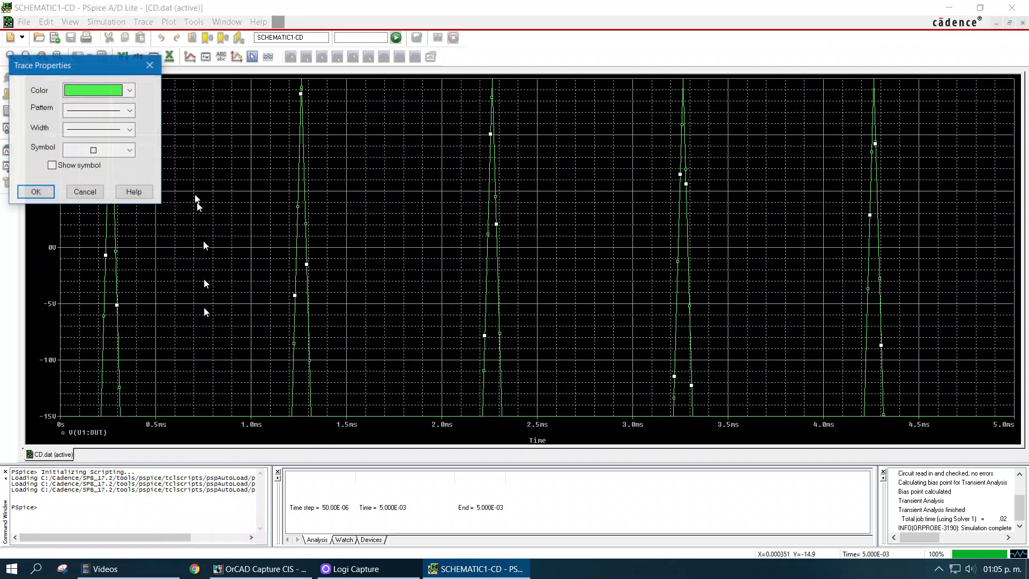
{"action": "left_click", "coordinate": [130, 130]}
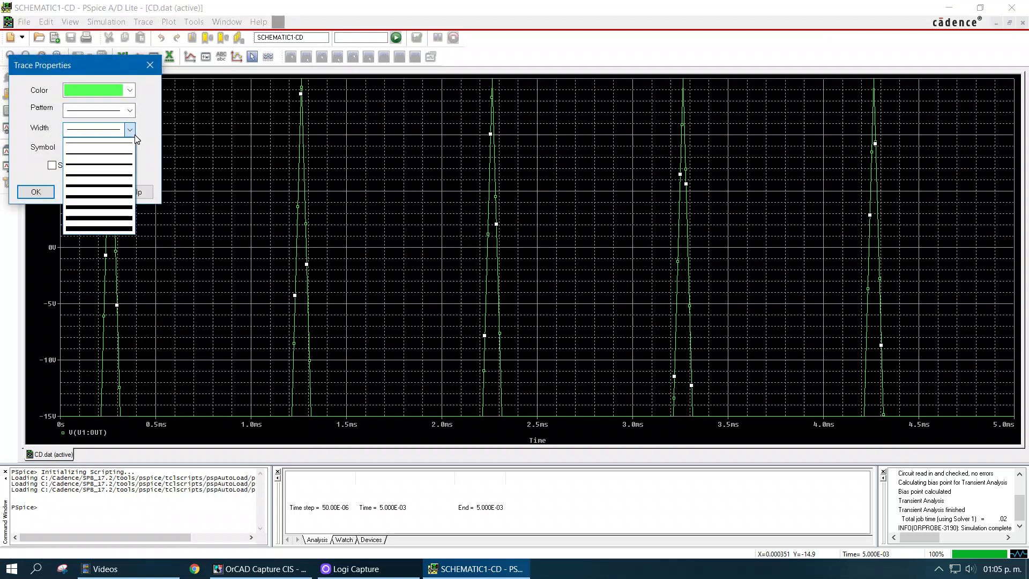
{"action": "left_click", "coordinate": [128, 165]}
{"action": "left_click", "coordinate": [52, 196]}
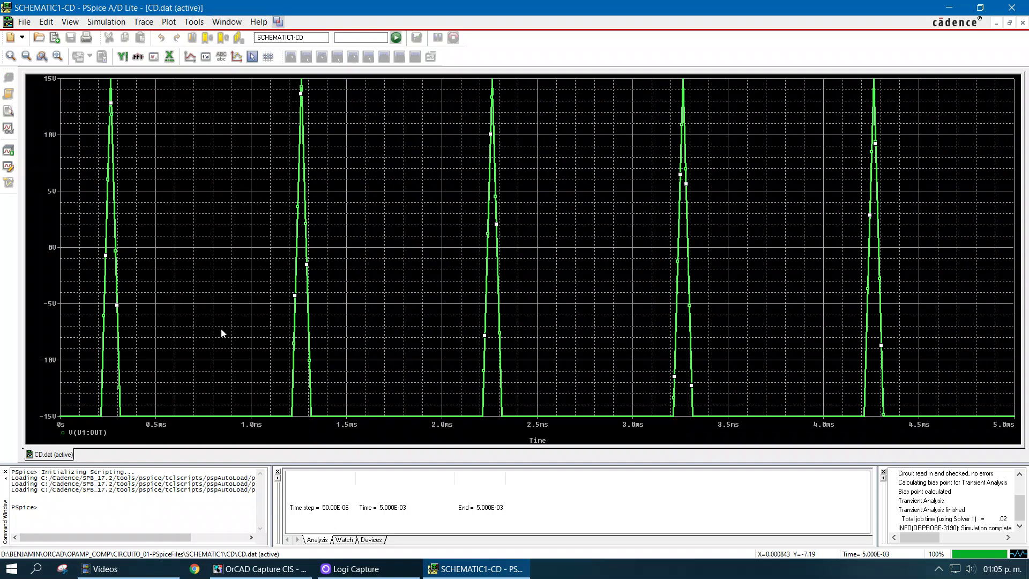
Step: Return to OrCAD Capture, set the DC source V2's voltage to 15v, and rerun the simulation
{"action": "left_click", "coordinate": [260, 568]}
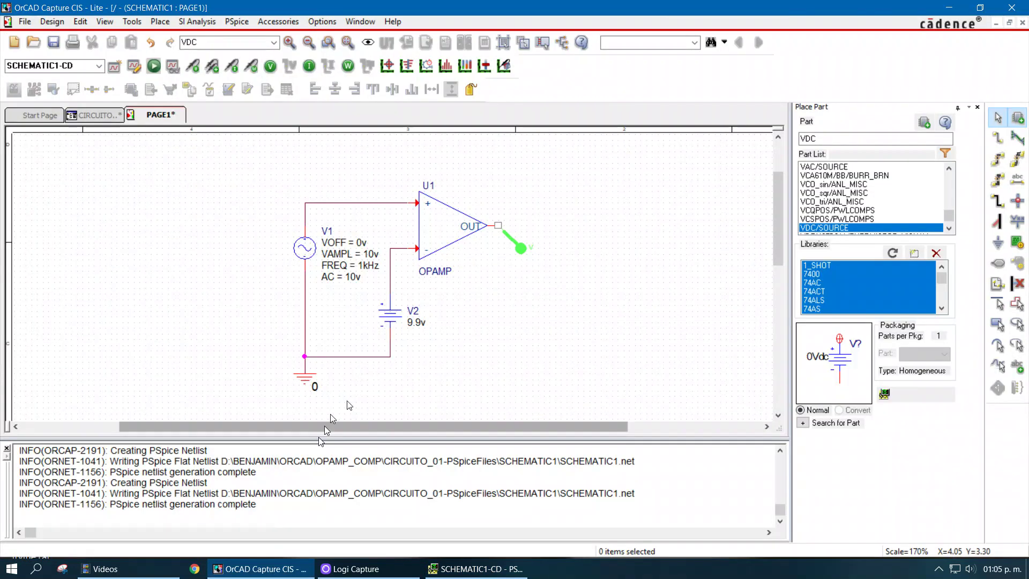
{"action": "double_click", "coordinate": [419, 322]}
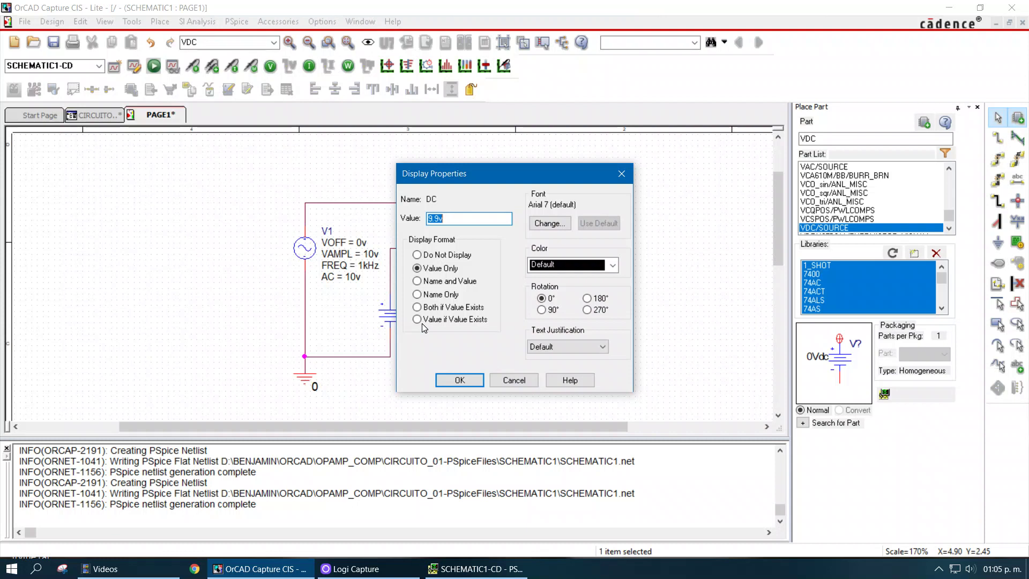
{"action": "type", "text": "15"}
{"action": "key", "text": "Return"}
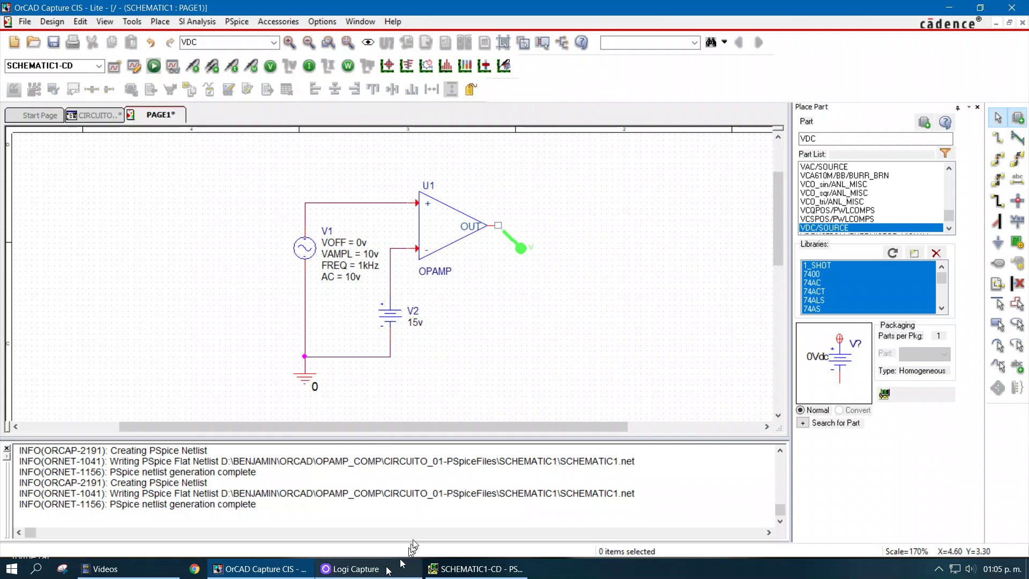
{"action": "left_click", "coordinate": [154, 65]}
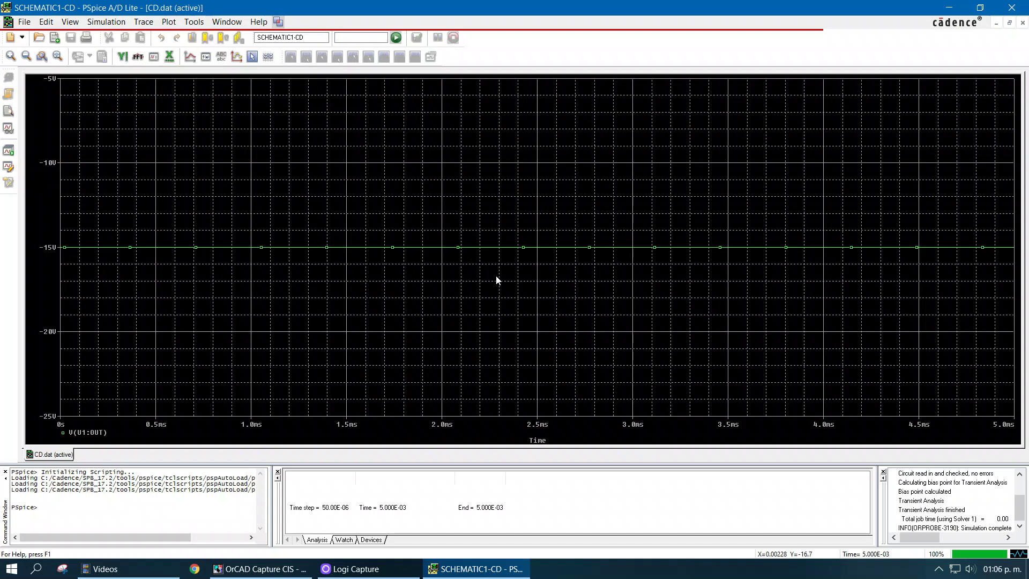
Step: Switch back to OrCAD Capture, set the DC source V2's voltage to 7.5v, and run the simulation again
{"action": "left_click", "coordinate": [260, 569]}
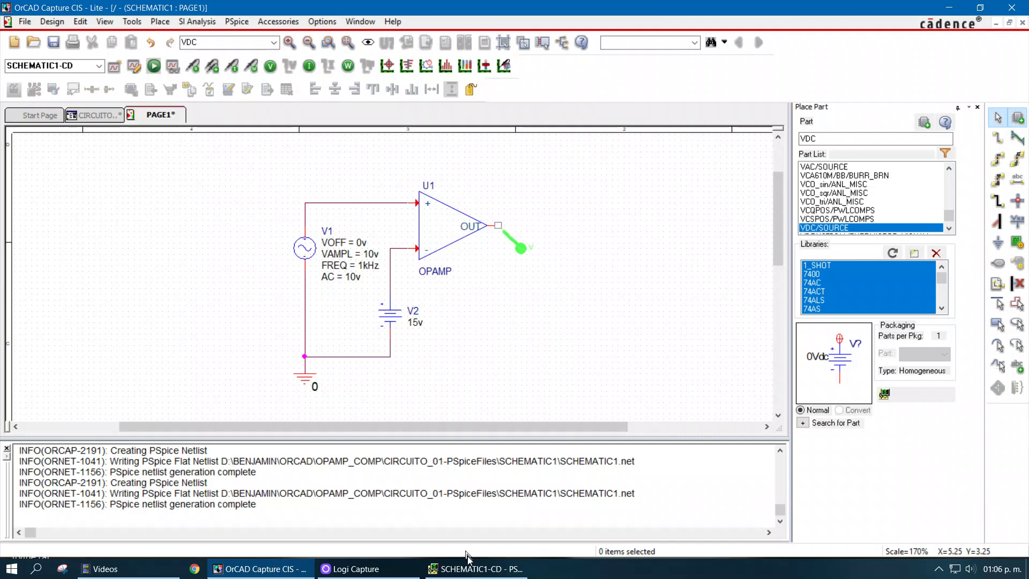
{"action": "mouse_move", "coordinate": [469, 574]}
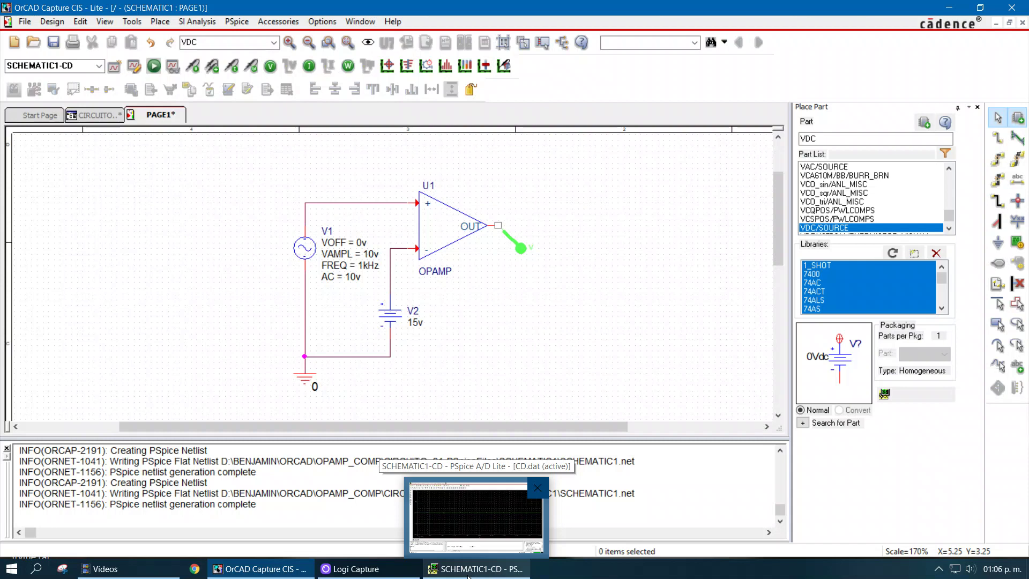
{"action": "double_click", "coordinate": [415, 323]}
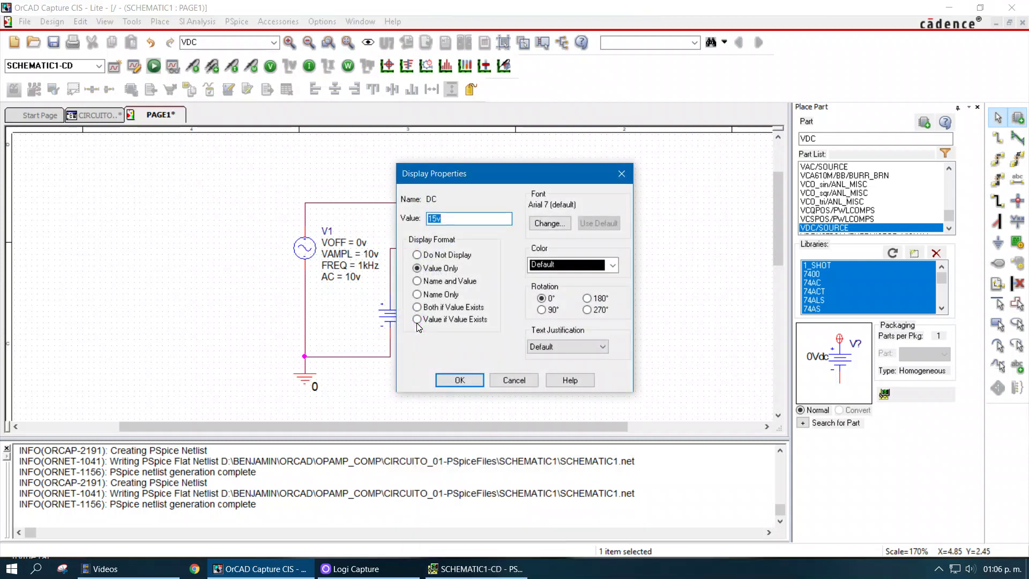
{"action": "type", "text": "7.5v"}
{"action": "key", "text": "Return"}
{"action": "left_click", "coordinate": [488, 332]}
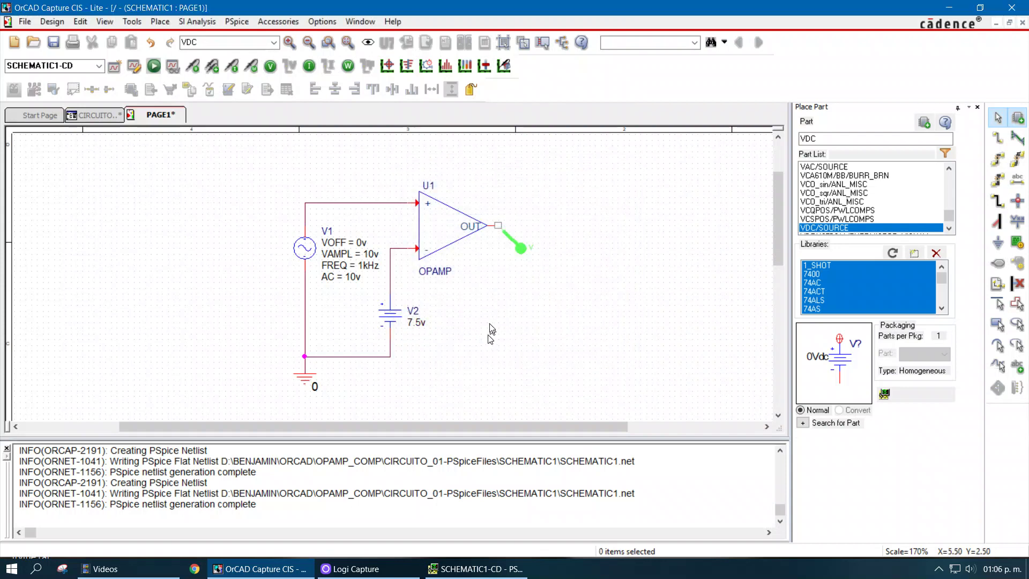
{"action": "left_click", "coordinate": [154, 66]}
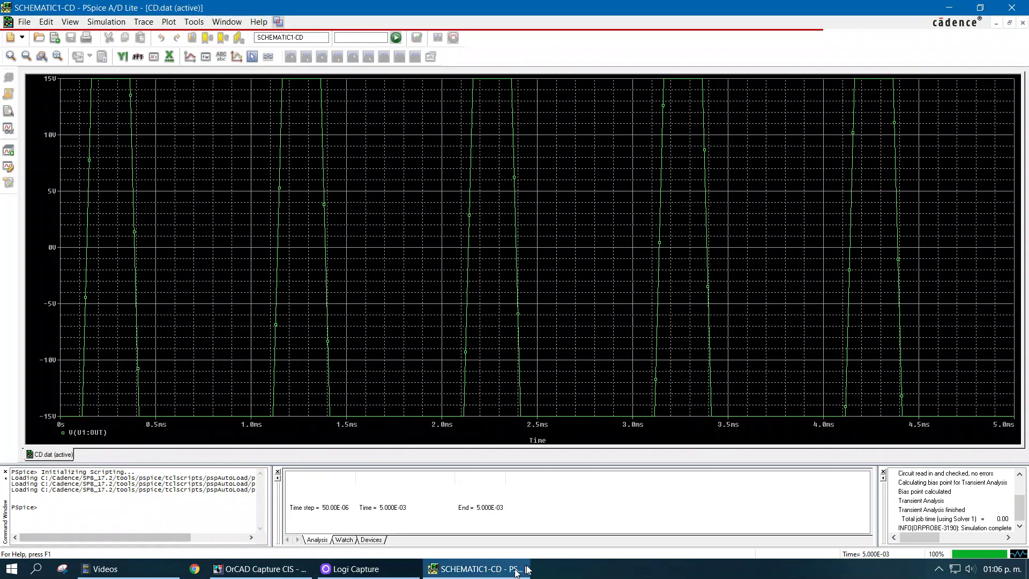
Step: Place a voltage marker on the wire above source V1 in OrCAD Capture and thicken its V(V1:+) trace in PSpice
{"action": "left_click", "coordinate": [306, 571]}
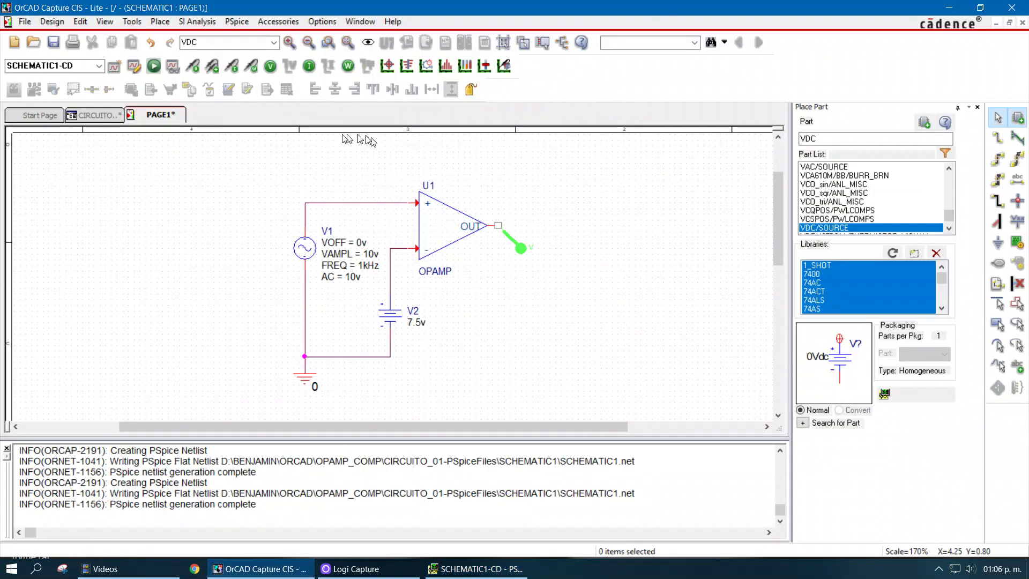
{"action": "left_click", "coordinate": [309, 210]}
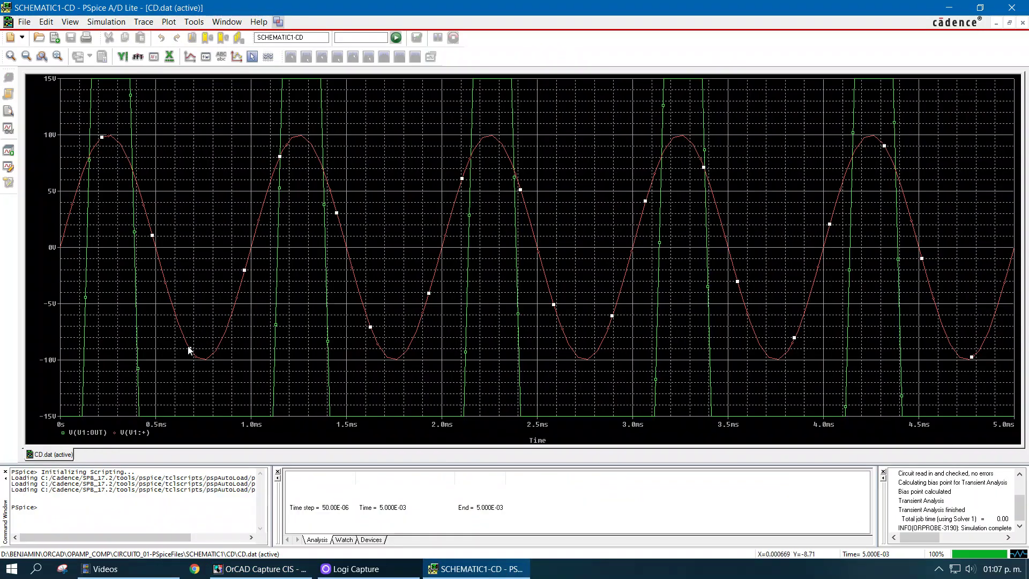
{"action": "right_click", "coordinate": [188, 350]}
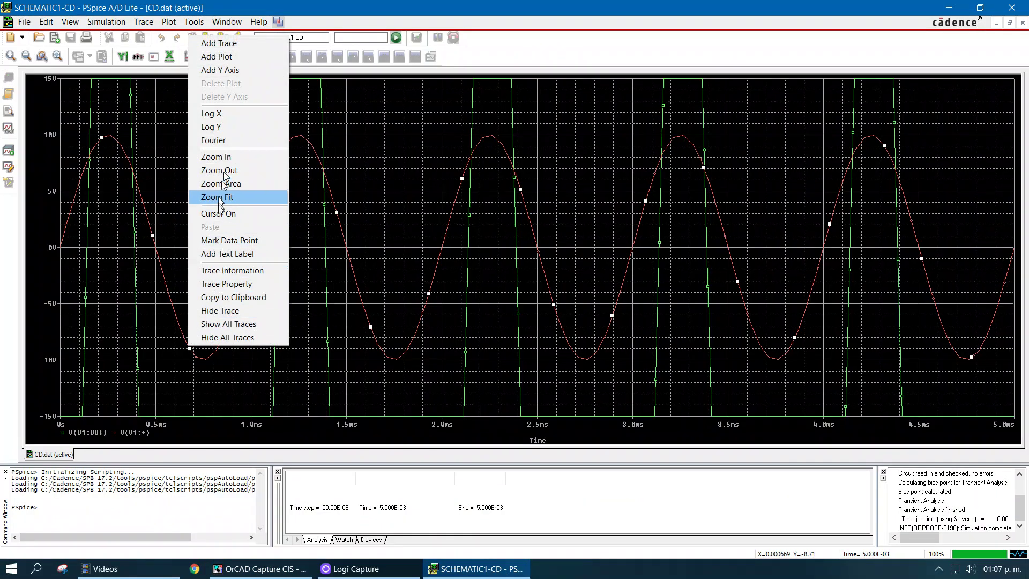
{"action": "left_click", "coordinate": [227, 284]}
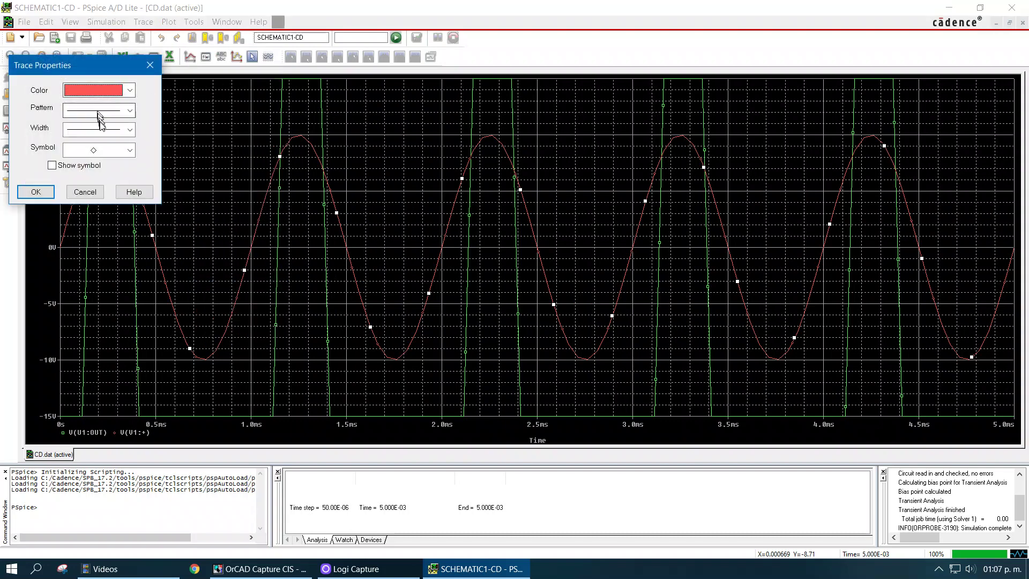
{"action": "left_click", "coordinate": [100, 130]}
{"action": "left_click", "coordinate": [113, 179]}
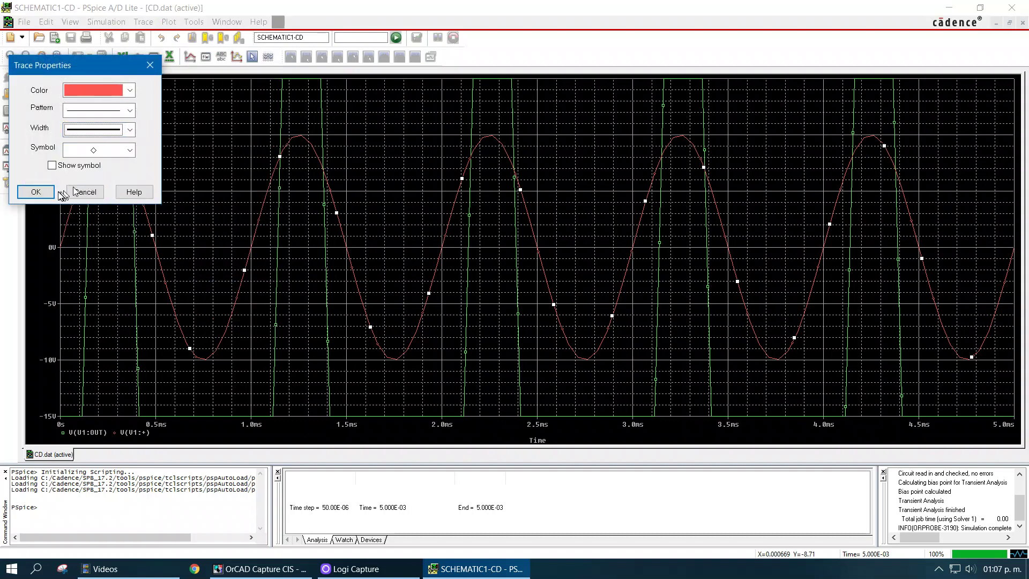
{"action": "left_click", "coordinate": [35, 193]}
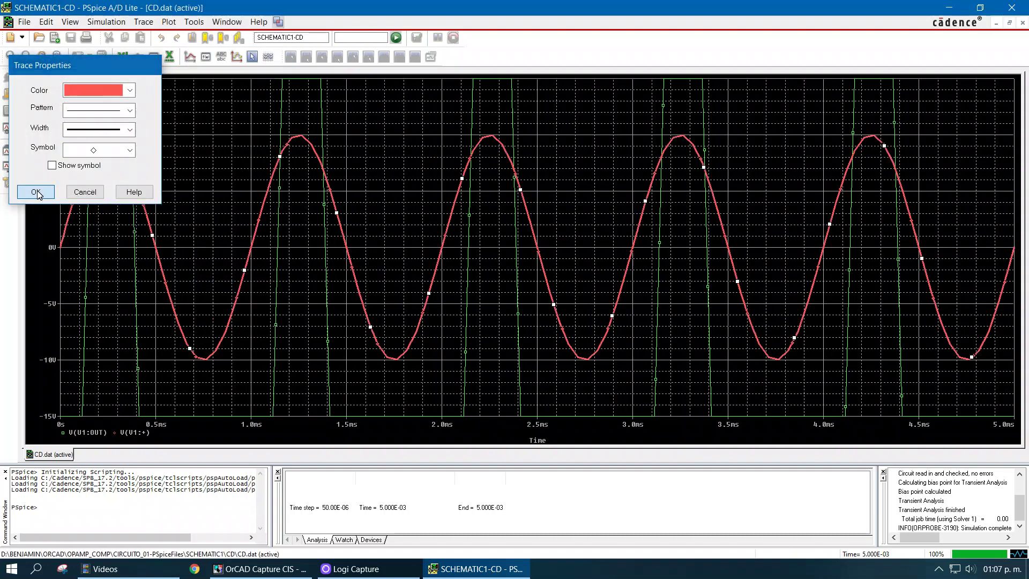
Step: Thicken the V(U1:OUT) trace in the plot that also shows the sine input
{"action": "right_click", "coordinate": [139, 349]}
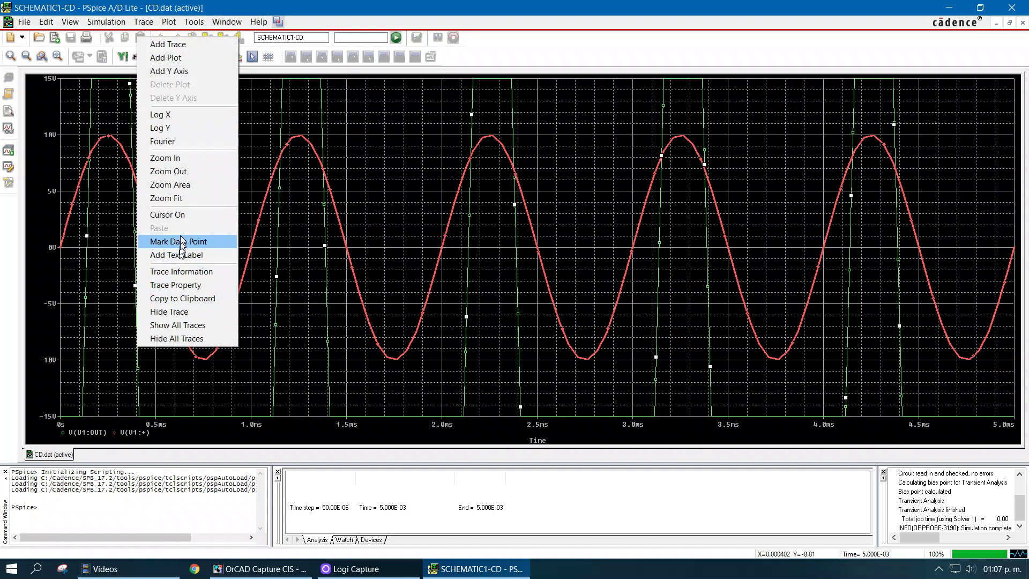
{"action": "left_click", "coordinate": [182, 285]}
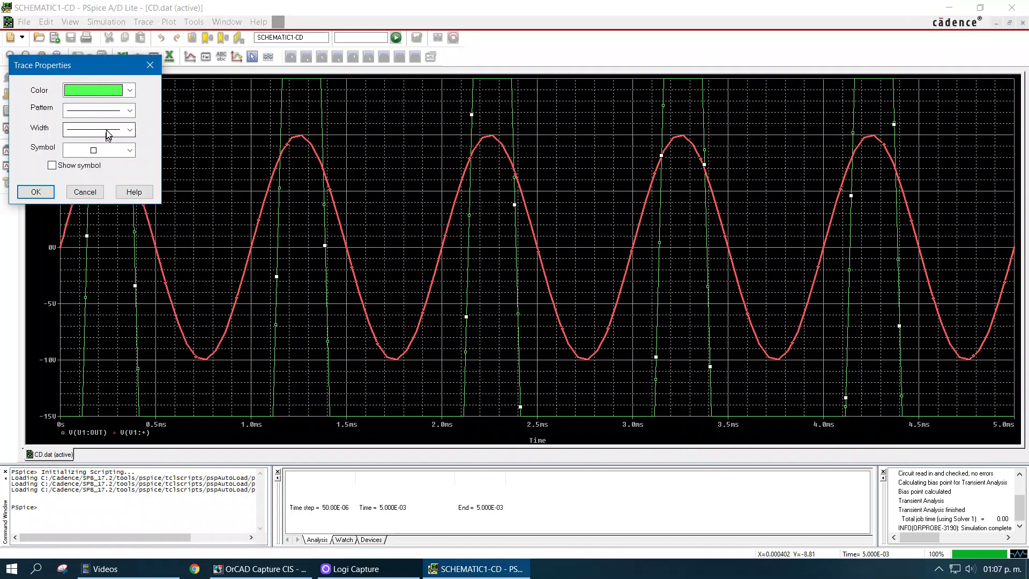
{"action": "left_click", "coordinate": [109, 132]}
{"action": "left_click", "coordinate": [109, 178]}
{"action": "left_click", "coordinate": [36, 192]}
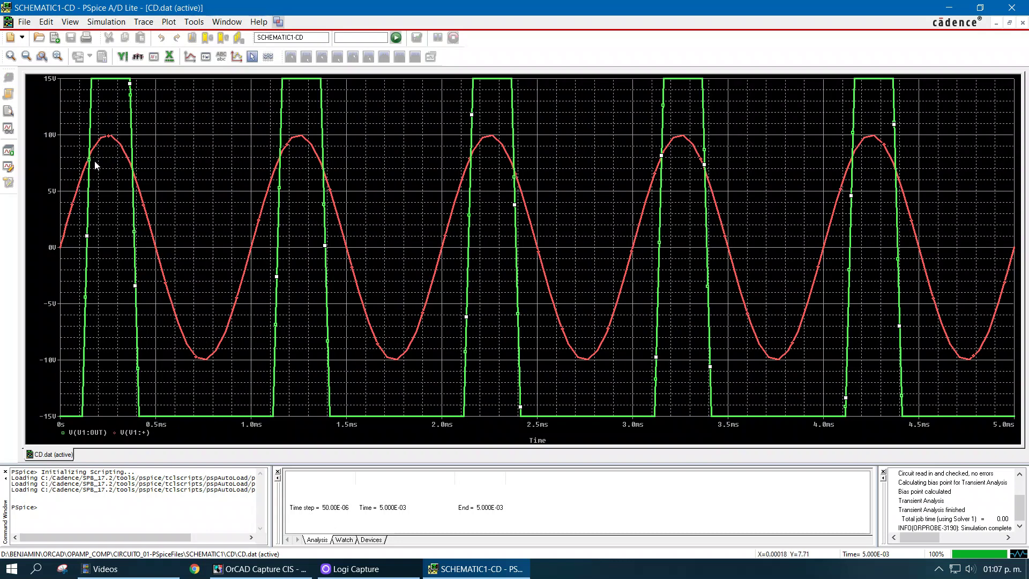
Step: Examine up close where the V(V1:+) sine input crosses the V(U1:OUT) output transitions, checking both the positive and negative ranges of the plot
{"action": "key", "text": "ctrl+i"}
{"action": "left_click_drag", "start_coordinate": [131, 161], "coordinate": [138, 198]}
{"action": "left_click_drag", "start_coordinate": [144, 236], "coordinate": [148, 266]}
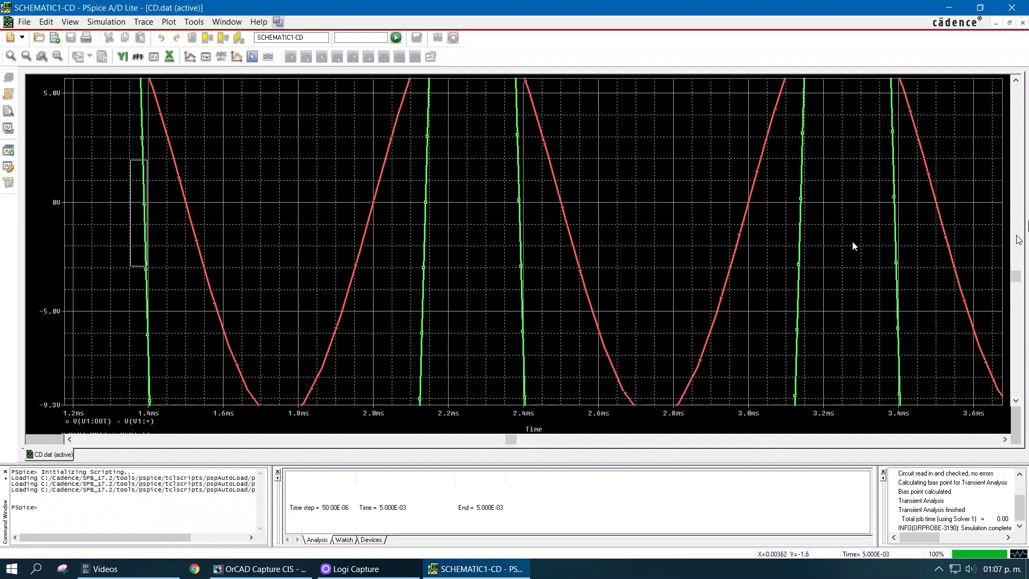
{"action": "left_click_drag", "start_coordinate": [1015, 274], "coordinate": [1015, 235]}
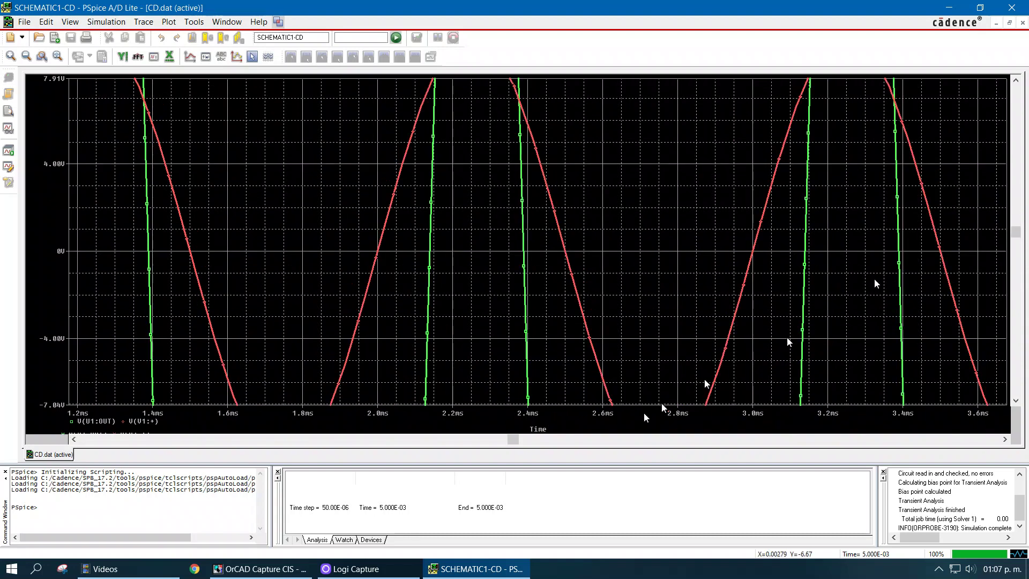
{"action": "left_click", "coordinate": [519, 441]}
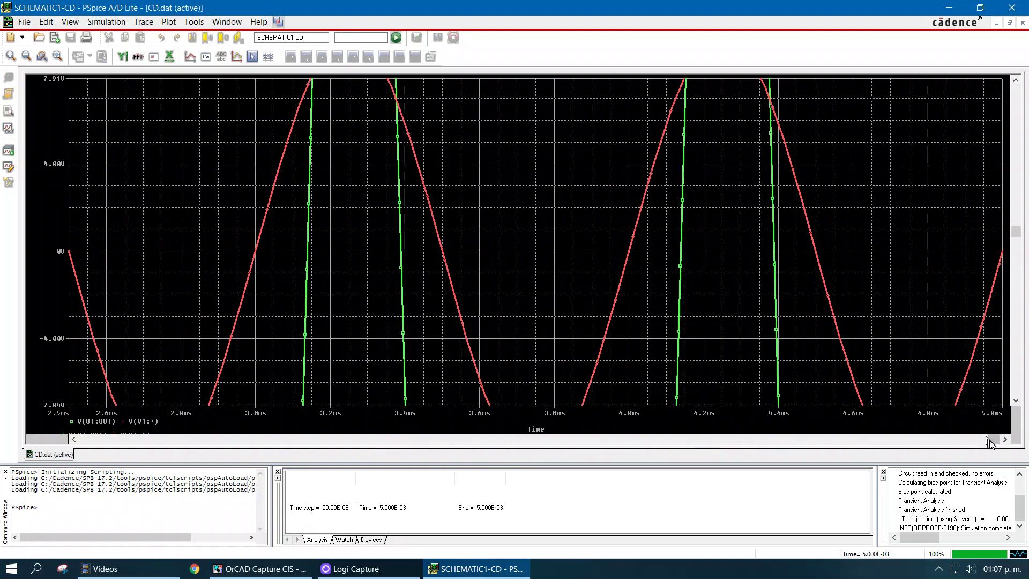
{"action": "left_click_drag", "start_coordinate": [989, 442], "coordinate": [85, 440]}
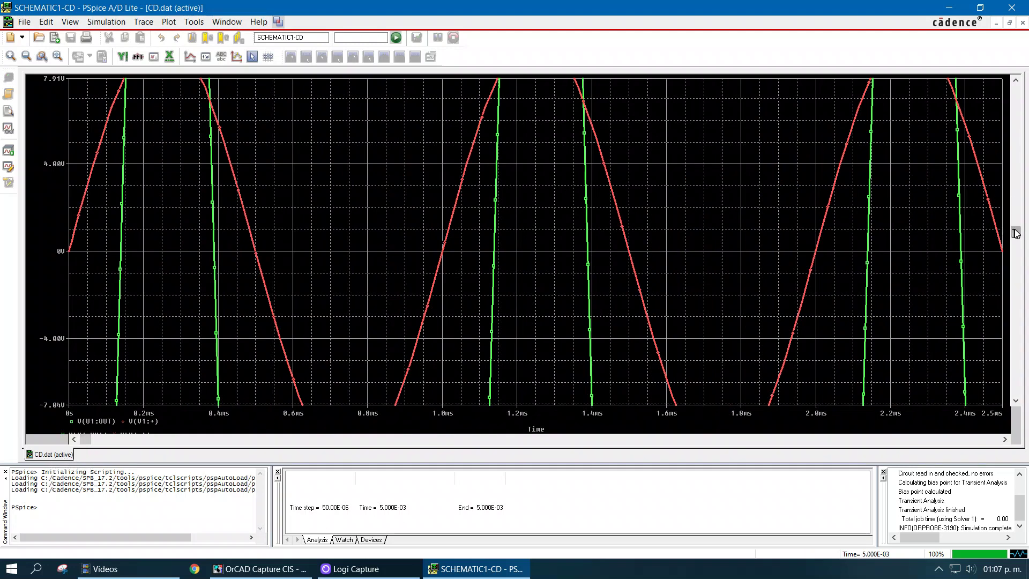
{"action": "left_click_drag", "start_coordinate": [1016, 224], "coordinate": [1016, 179]}
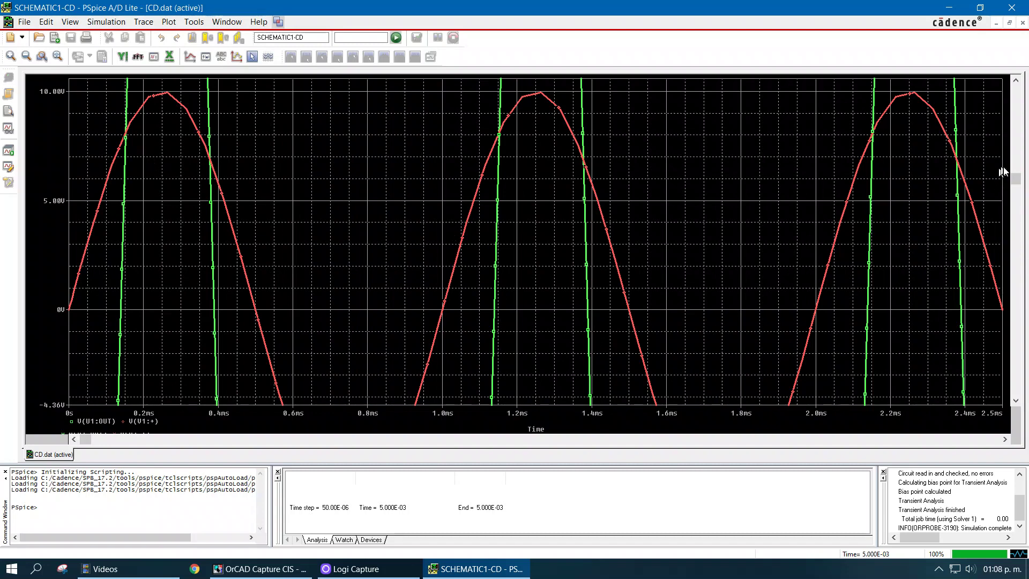
{"action": "left_click_drag", "start_coordinate": [1016, 177], "coordinate": [1015, 90]}
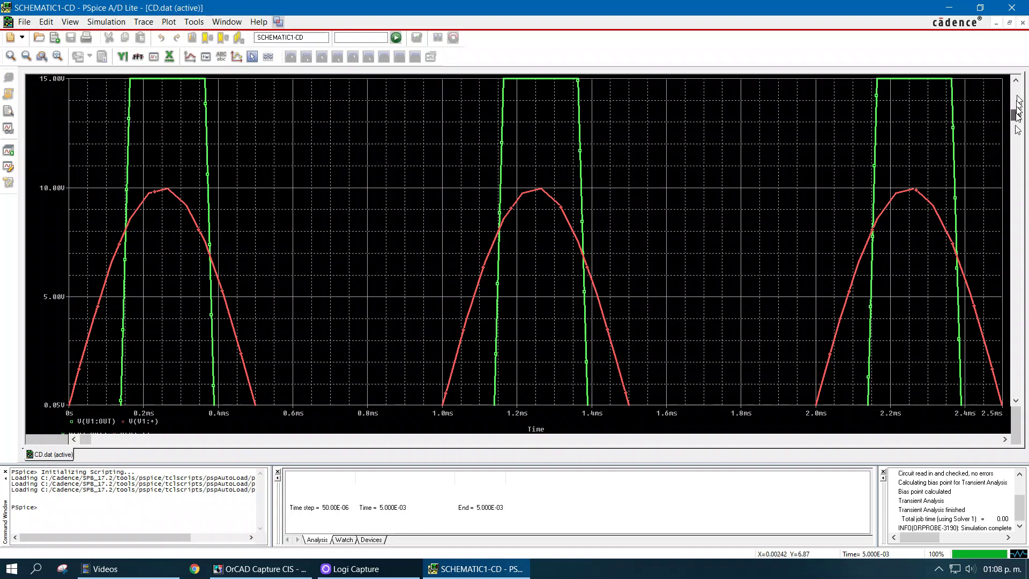
{"action": "left_click_drag", "start_coordinate": [1016, 114], "coordinate": [1016, 390]}
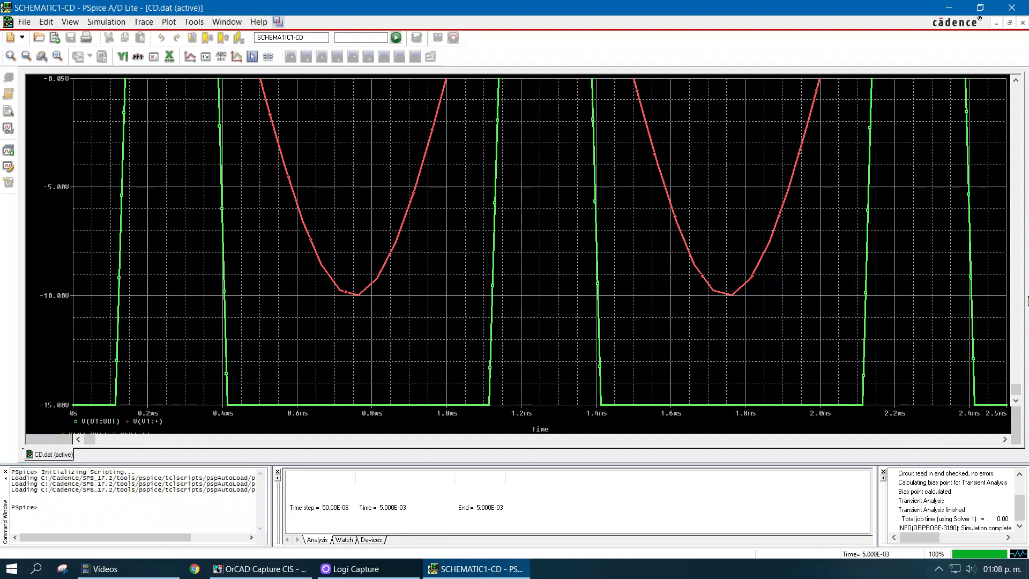
{"action": "left_click_drag", "start_coordinate": [1016, 389], "coordinate": [1022, 188]}
{"action": "scroll", "coordinate": [358, 276], "scroll_direction": "down", "scroll_amount": 1}
{"action": "scroll", "coordinate": [357, 277], "scroll_direction": "down", "scroll_amount": 1}
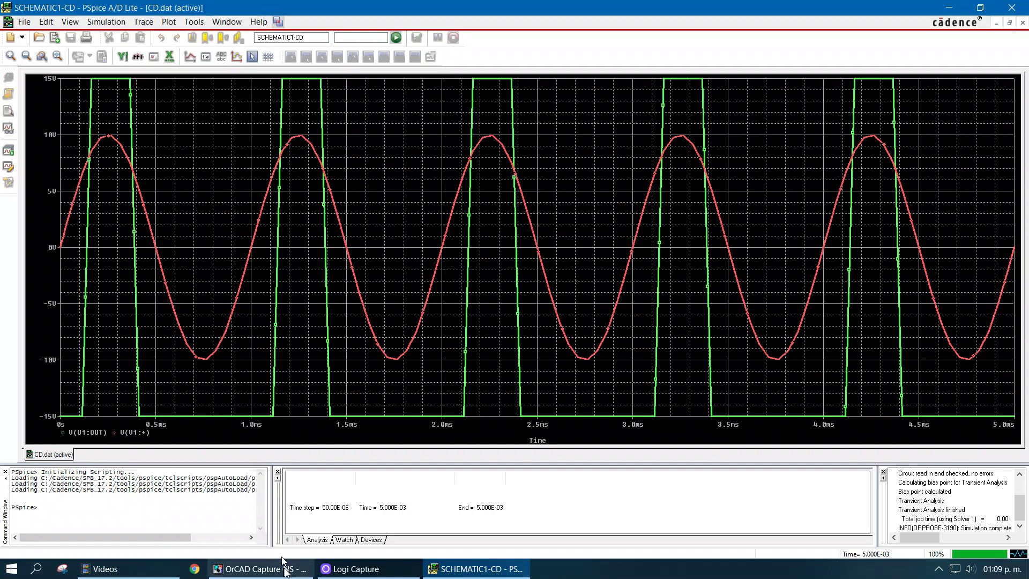
Step: Switch to OrCAD Capture and delete the voltage marker from the wire above source V1
{"action": "left_click", "coordinate": [262, 568]}
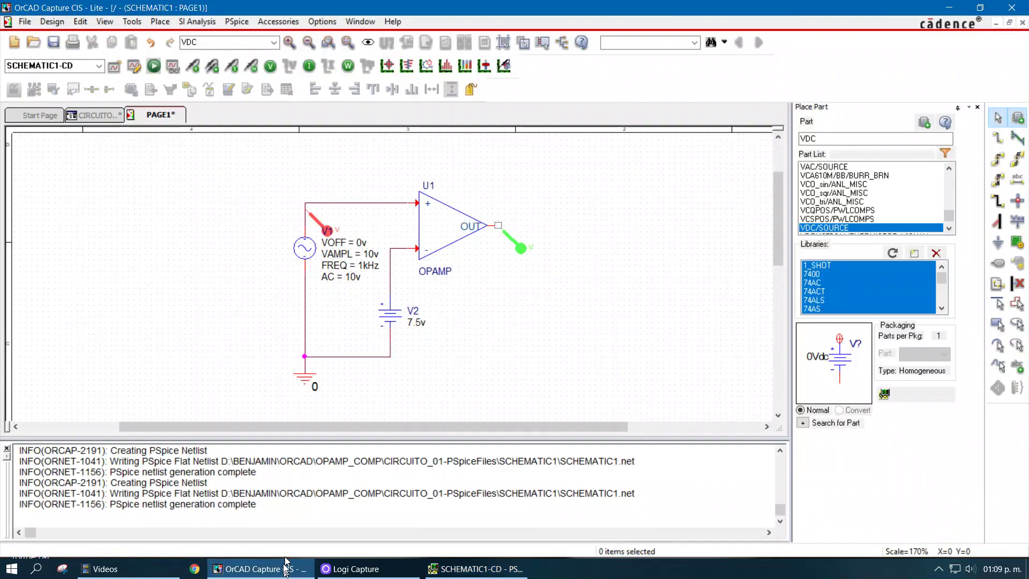
{"action": "left_click", "coordinate": [314, 223]}
{"action": "key", "text": "Delete"}
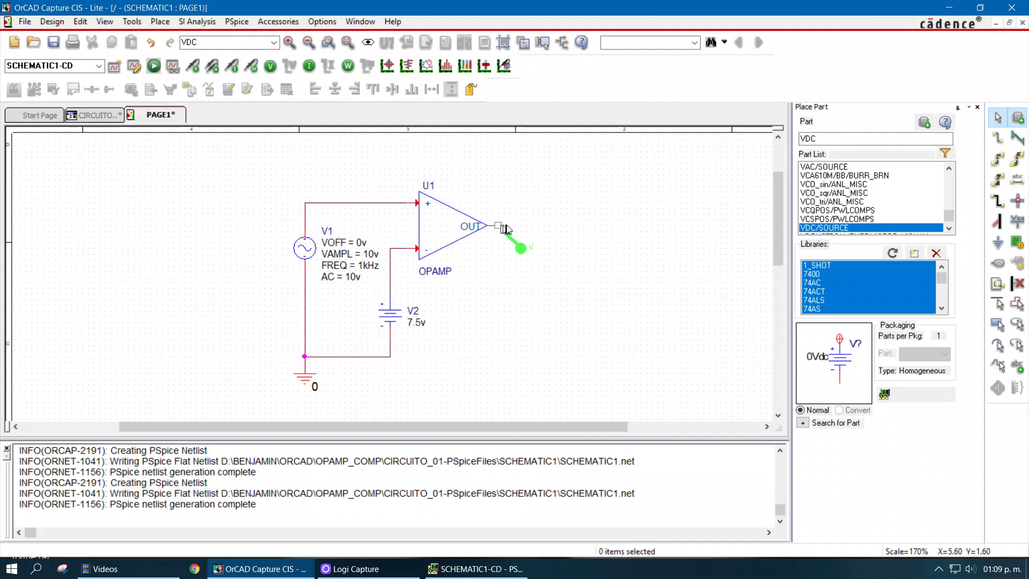
Step: Delete the voltage marker at U1's output and the wires connecting V1 to the non-inverting input and to ground
{"action": "left_click", "coordinate": [521, 248]}
{"action": "key", "text": "Delete"}
{"action": "left_click", "coordinate": [321, 203]}
{"action": "key", "text": "Delete"}
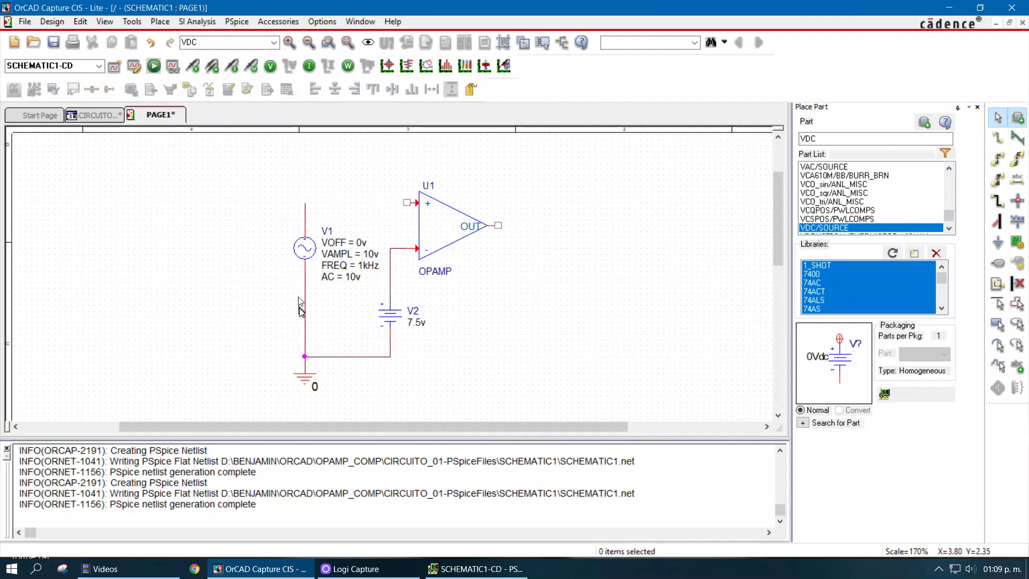
{"action": "left_click", "coordinate": [305, 314]}
{"action": "key", "text": "Delete"}
{"action": "left_click", "coordinate": [306, 220]}
{"action": "key", "text": "Delete"}
Step: Delete the remaining wires between ground and V2 and the wire stub at U1's inverting input
{"action": "left_click", "coordinate": [375, 356]}
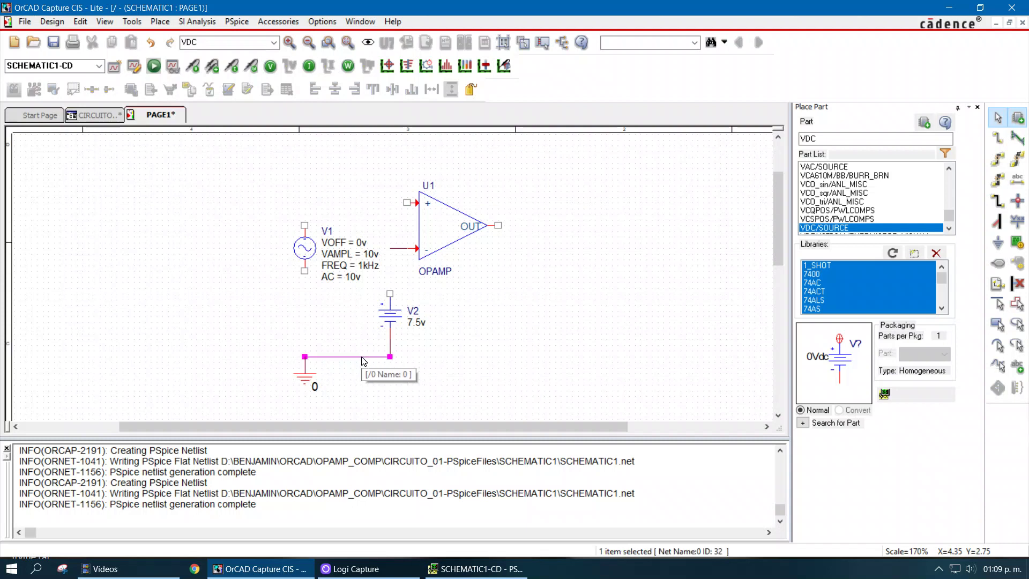
{"action": "key", "text": "Delete"}
{"action": "left_click", "coordinate": [391, 351]}
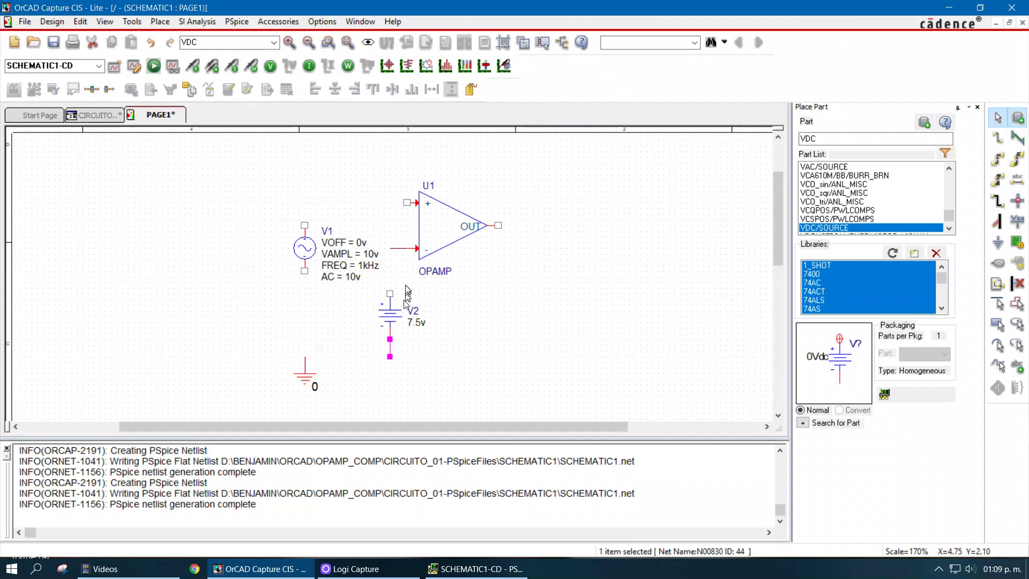
{"action": "key", "text": "Delete"}
{"action": "left_click", "coordinate": [399, 251]}
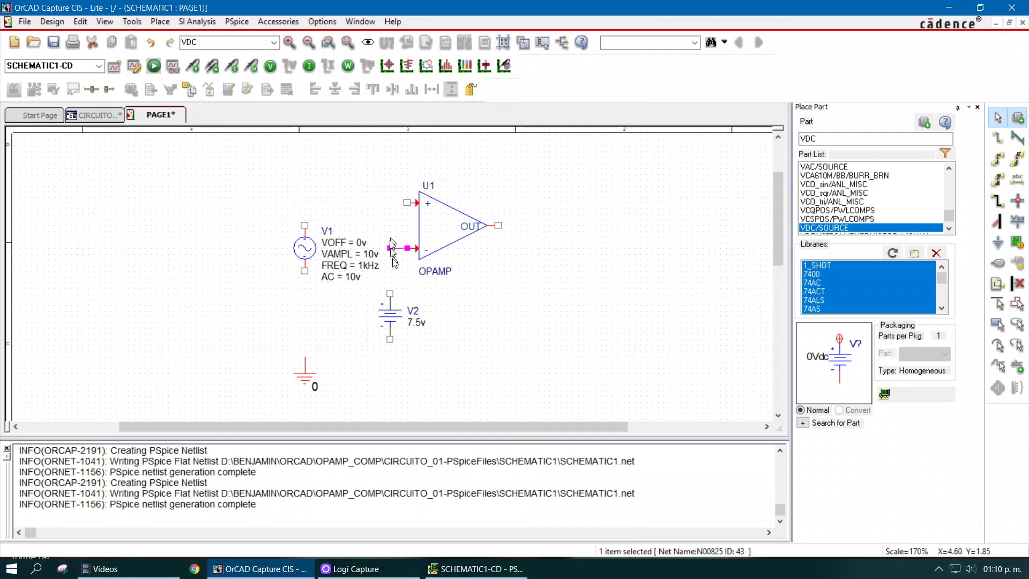
{"action": "key", "text": "Delete"}
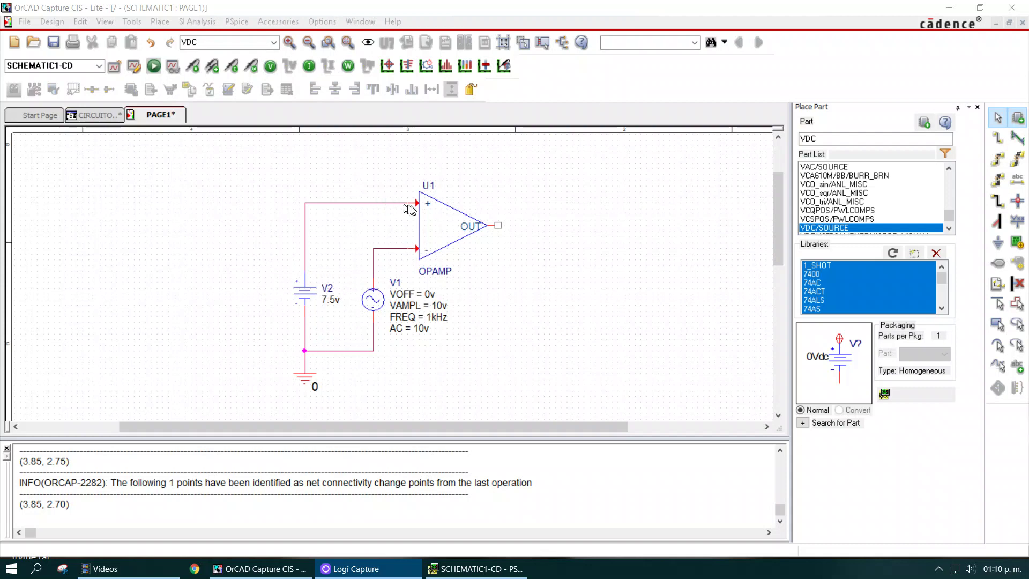
Step: Run the simulation of the rewired comparator, and in OrCAD Capture place a voltage marker on the wire between V1 and U1's inverting input
{"action": "left_click", "coordinate": [506, 350]}
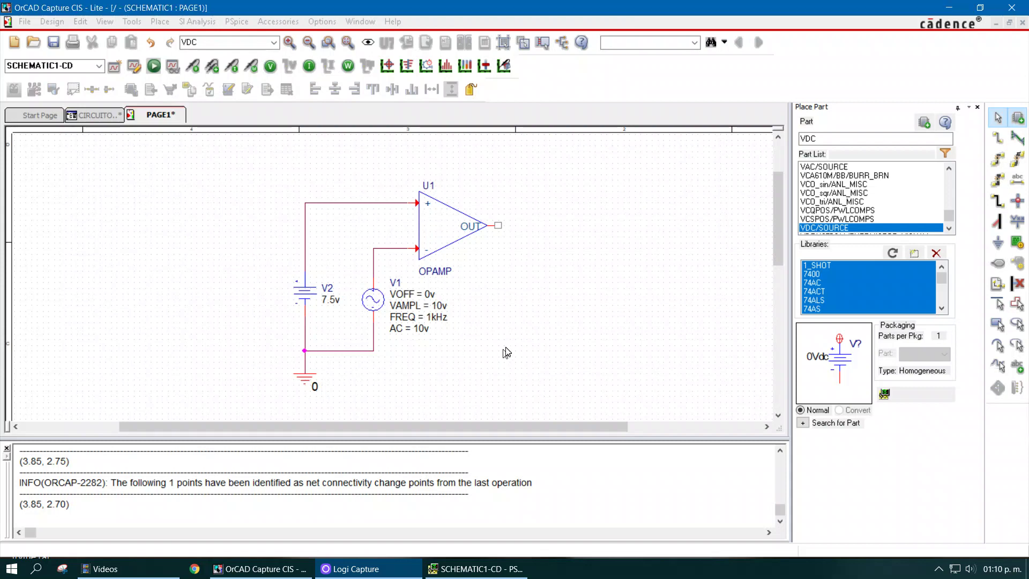
{"action": "left_click", "coordinate": [154, 67]}
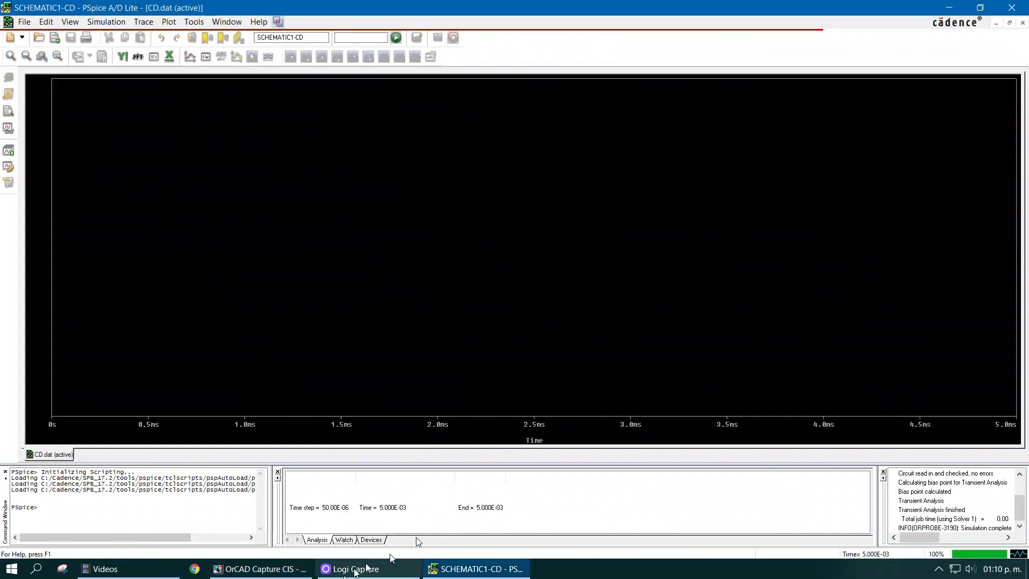
{"action": "left_click", "coordinate": [260, 569]}
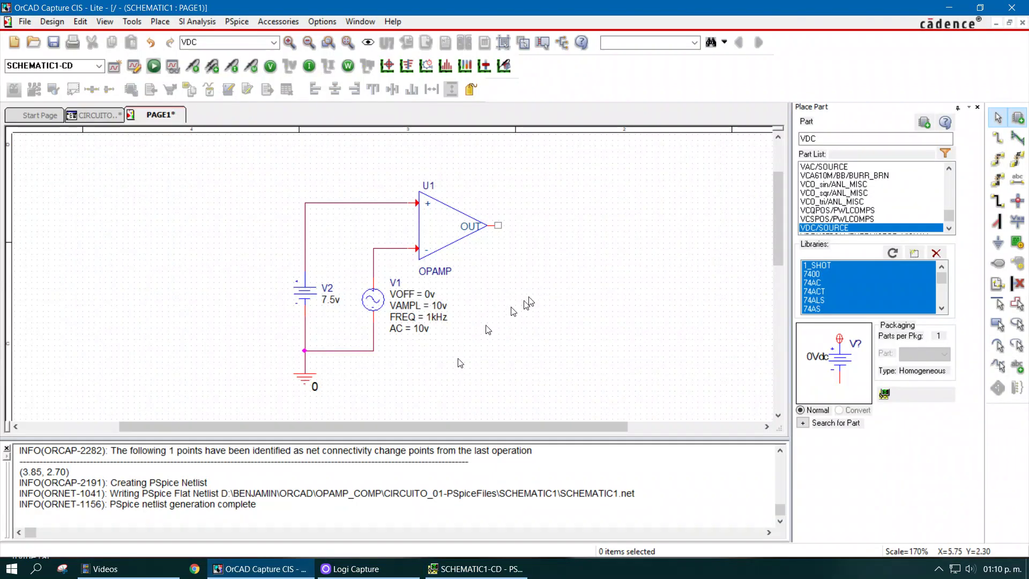
{"action": "left_click", "coordinate": [192, 66]}
{"action": "left_click", "coordinate": [374, 249]}
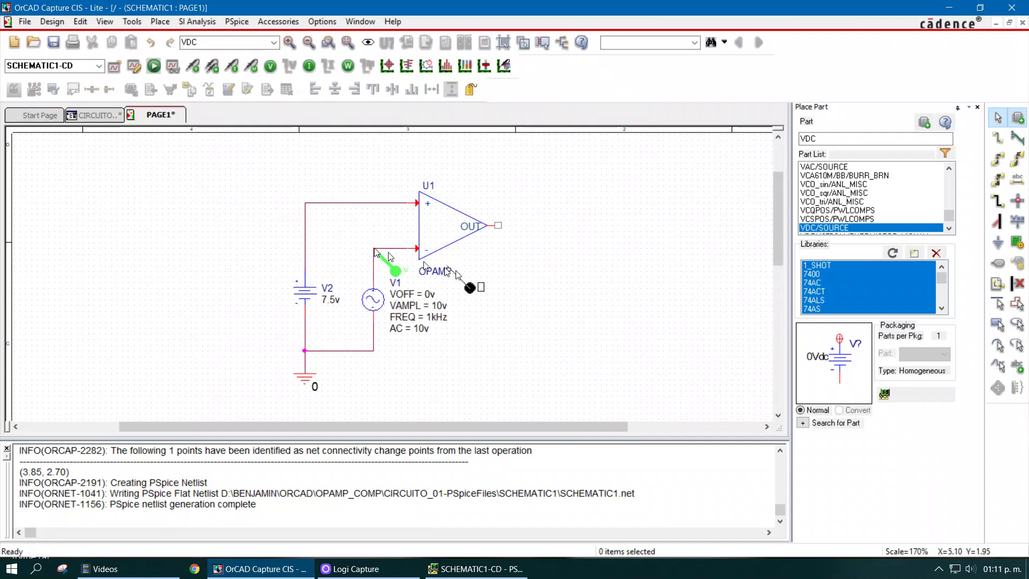
Step: Switch to PSpice and thicken the V(V1:+) sine trace
{"action": "left_click", "coordinate": [476, 569]}
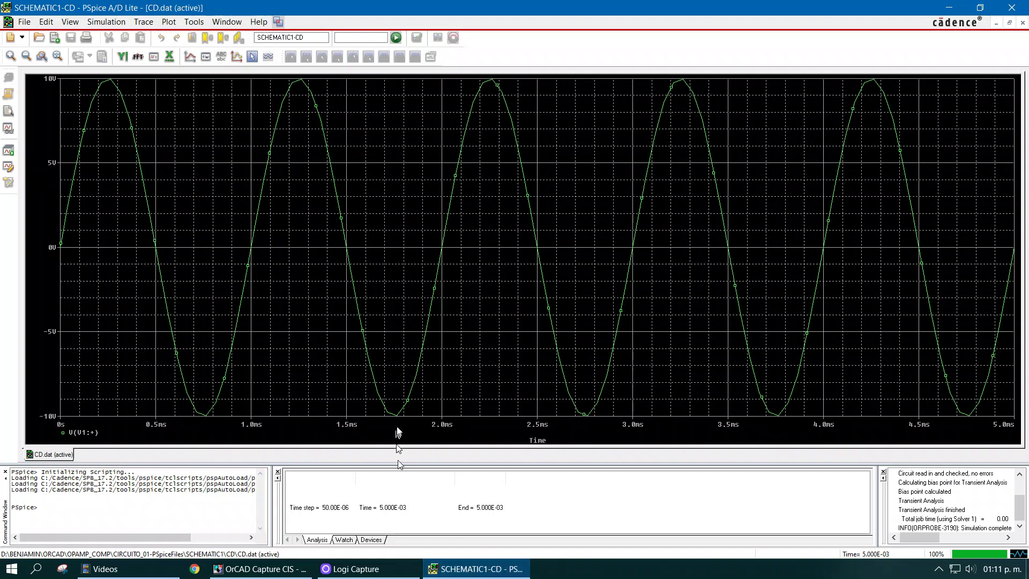
{"action": "right_click", "coordinate": [374, 382]}
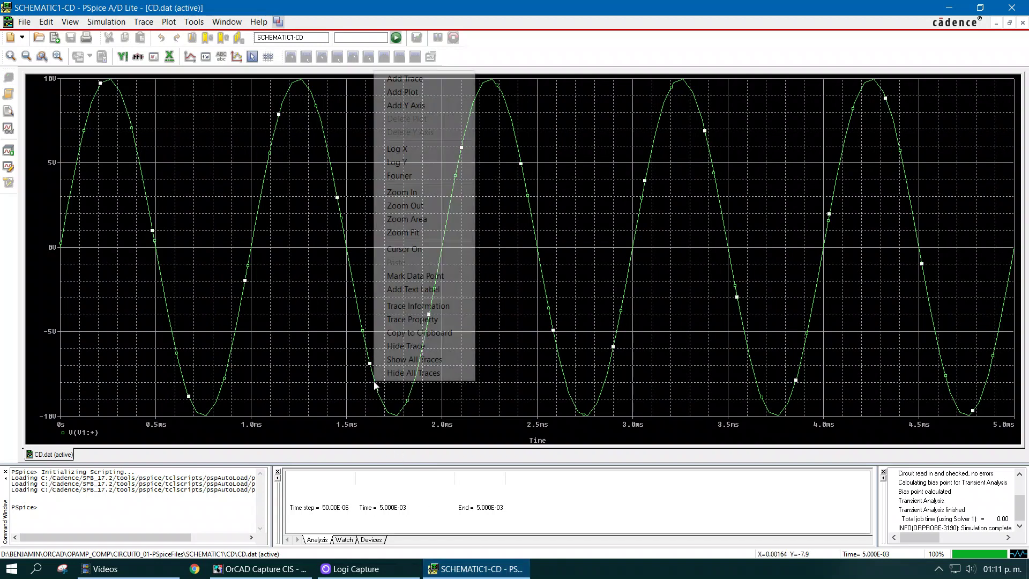
{"action": "left_click", "coordinate": [401, 320]}
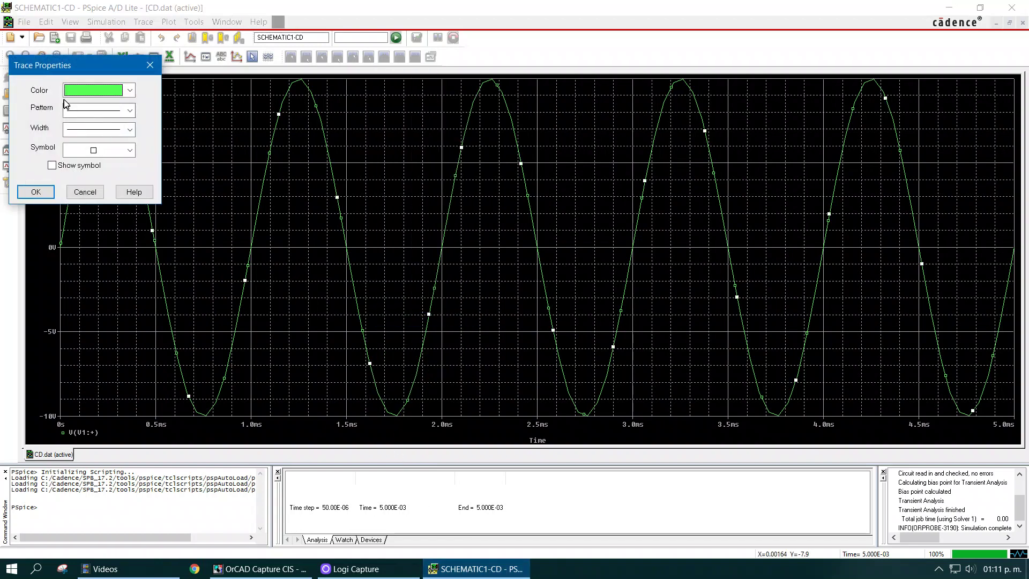
{"action": "left_click", "coordinate": [102, 130]}
{"action": "left_click", "coordinate": [105, 164]}
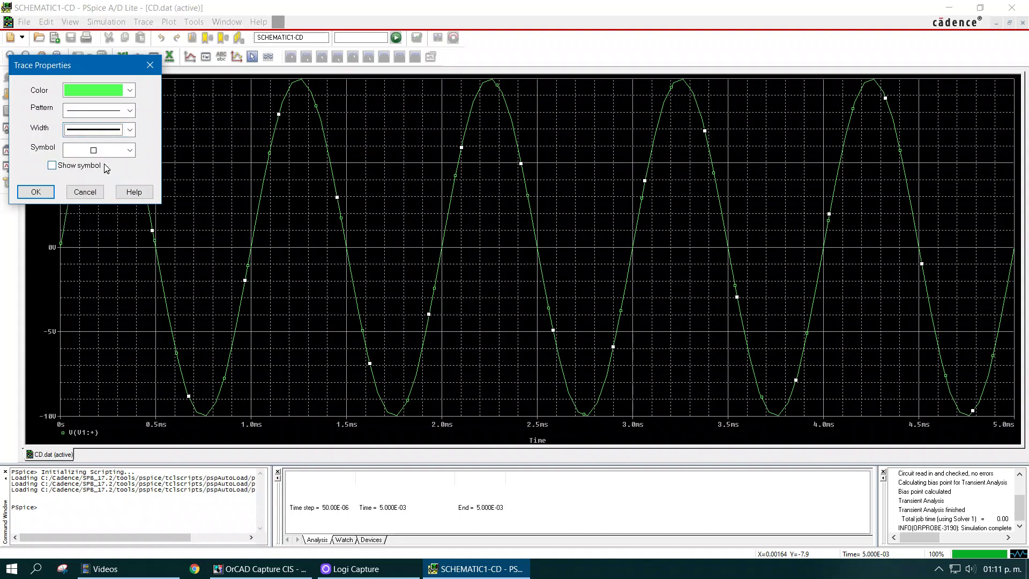
{"action": "left_click", "coordinate": [36, 192]}
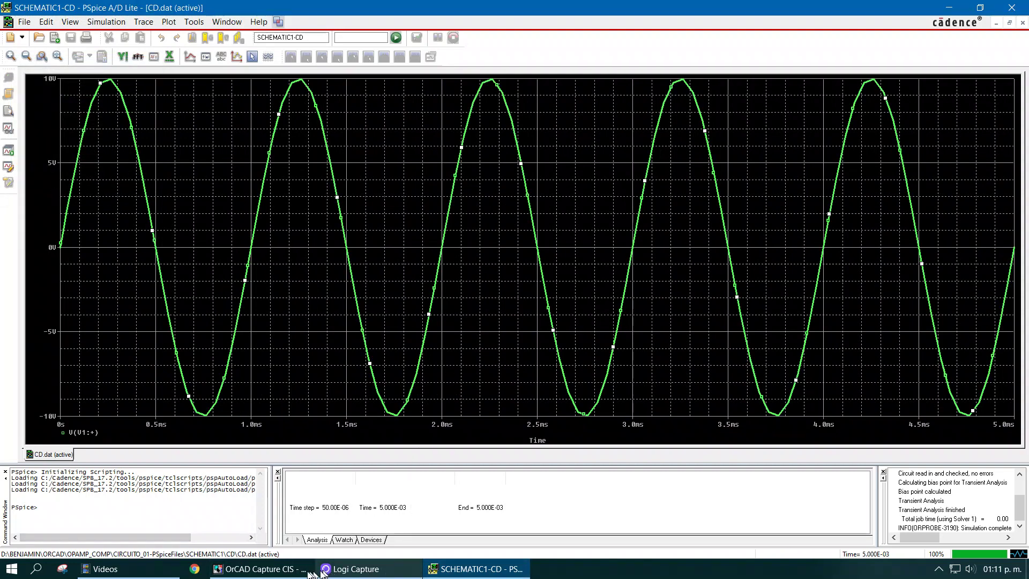
Step: In OrCAD Capture, move the voltage marker from V1's wire to the wire above source V2 and view its trace in PSpice
{"action": "left_click", "coordinate": [260, 569]}
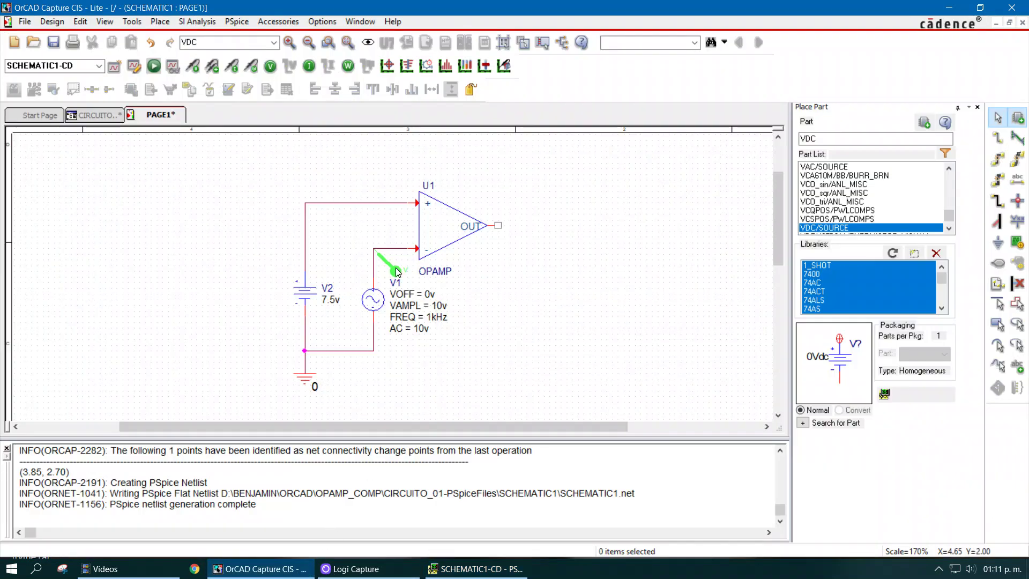
{"action": "left_click_drag", "start_coordinate": [395, 270], "coordinate": [364, 239]}
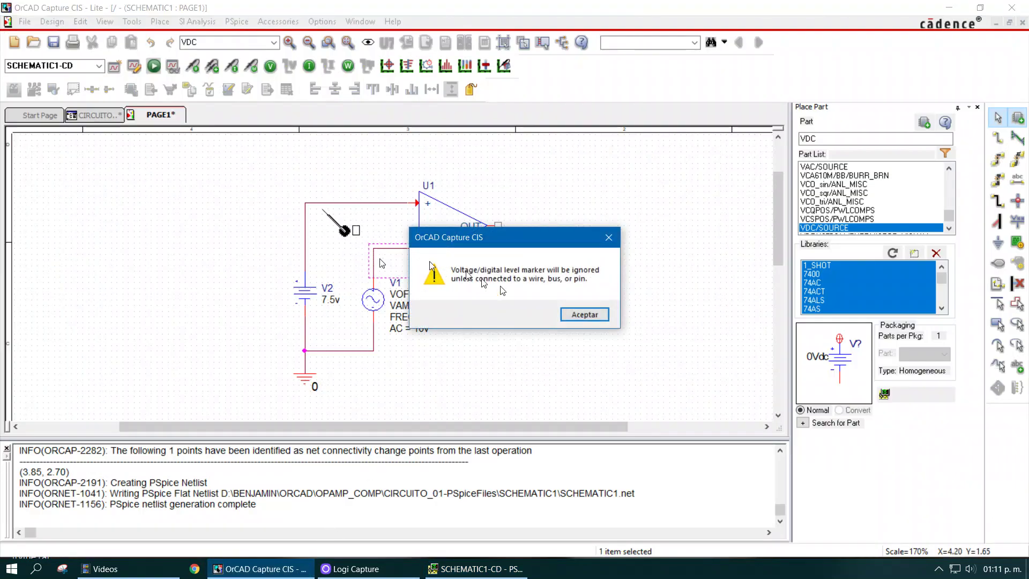
{"action": "left_click", "coordinate": [586, 311]}
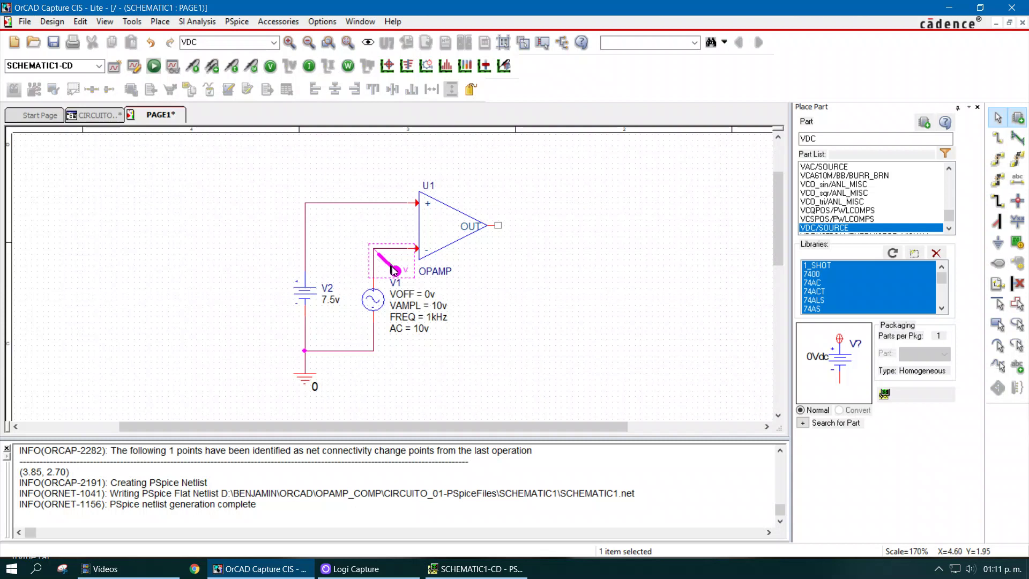
{"action": "left_click_drag", "start_coordinate": [395, 269], "coordinate": [328, 226]}
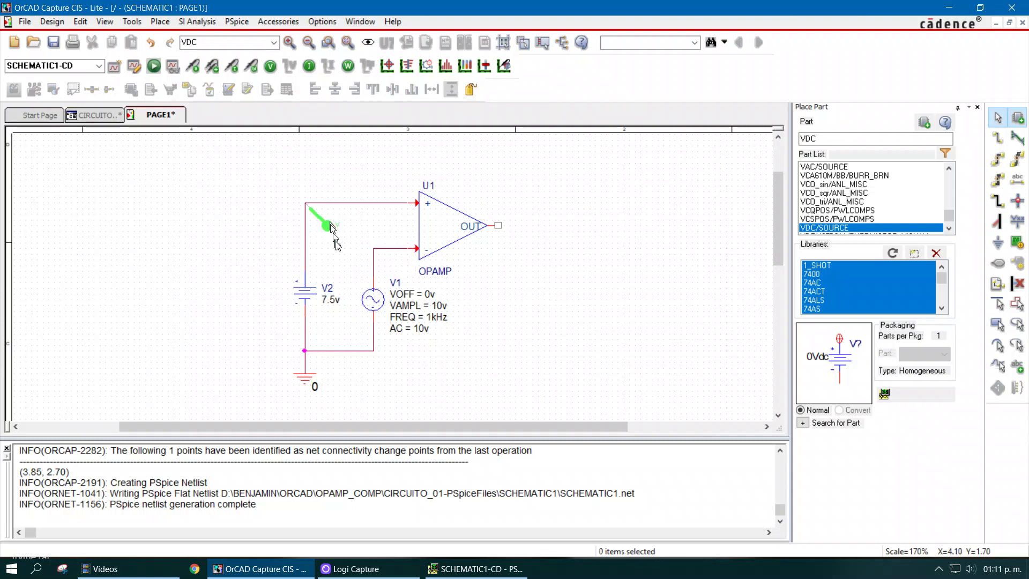
{"action": "left_click", "coordinate": [476, 568]}
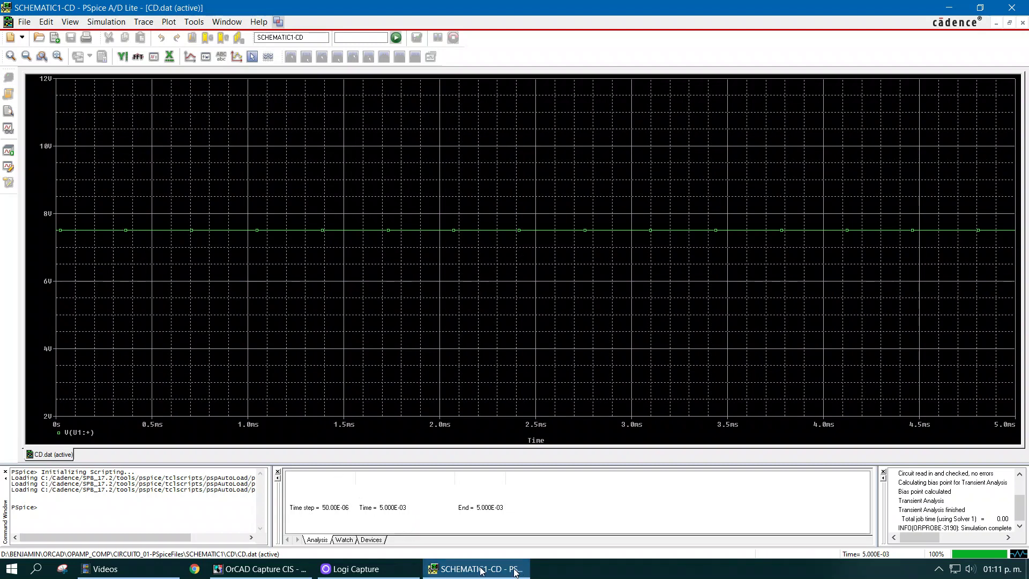
Step: In OrCAD Capture, move the voltage marker from the wire above V2 to U1's output pin and view the V(U1:OUT) trace in PSpice
{"action": "left_click", "coordinate": [258, 571]}
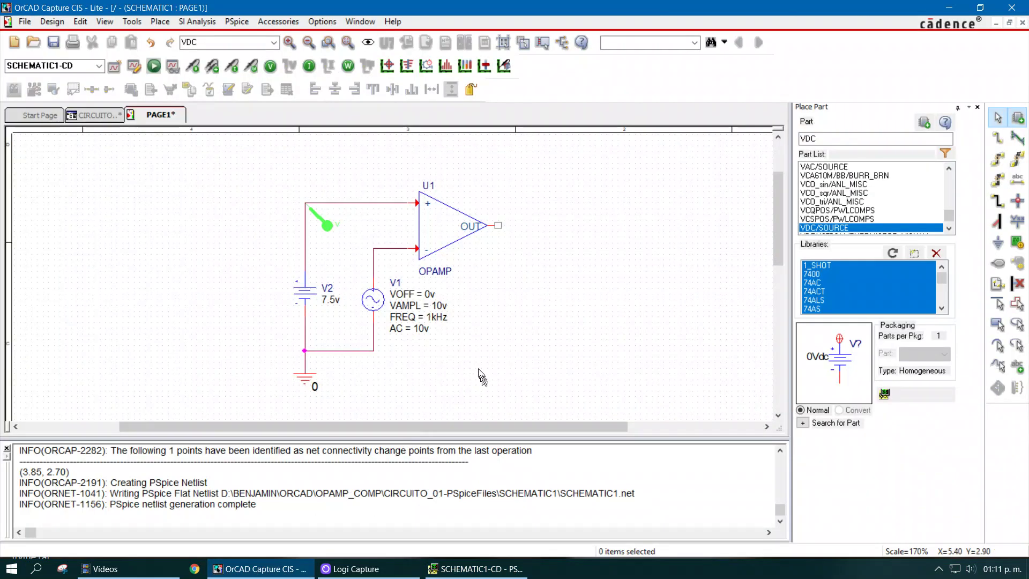
{"action": "left_click", "coordinate": [328, 226]}
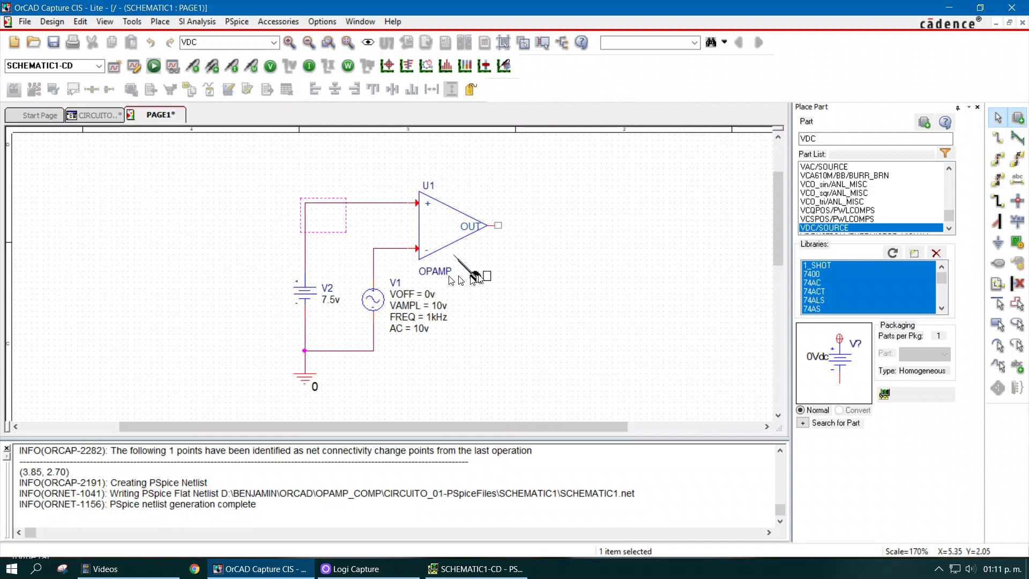
{"action": "left_click", "coordinate": [519, 249]}
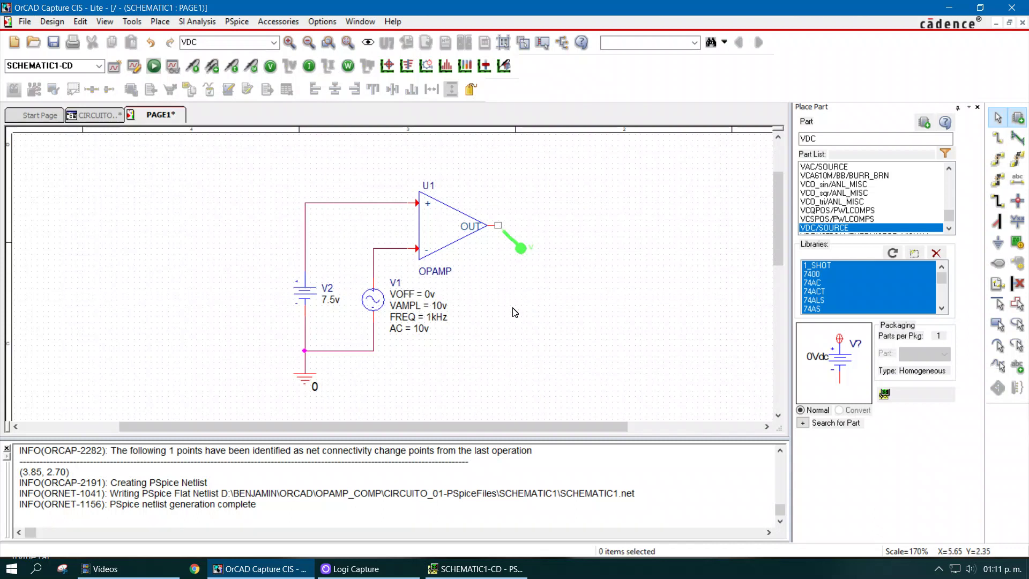
{"action": "left_click", "coordinate": [445, 572]}
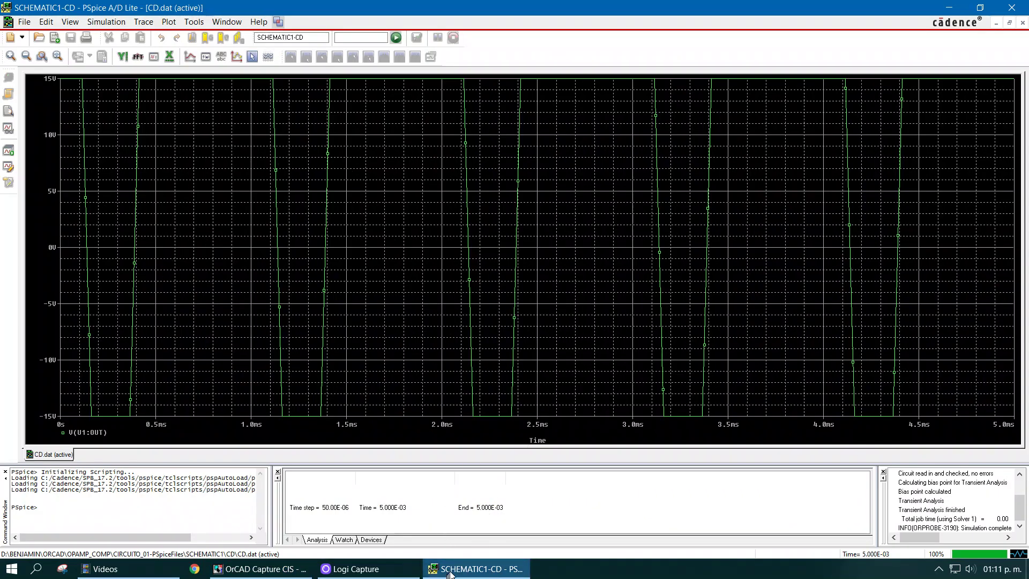
Step: Thicken the V(U1:OUT) output trace in the plot
{"action": "left_click", "coordinate": [279, 376]}
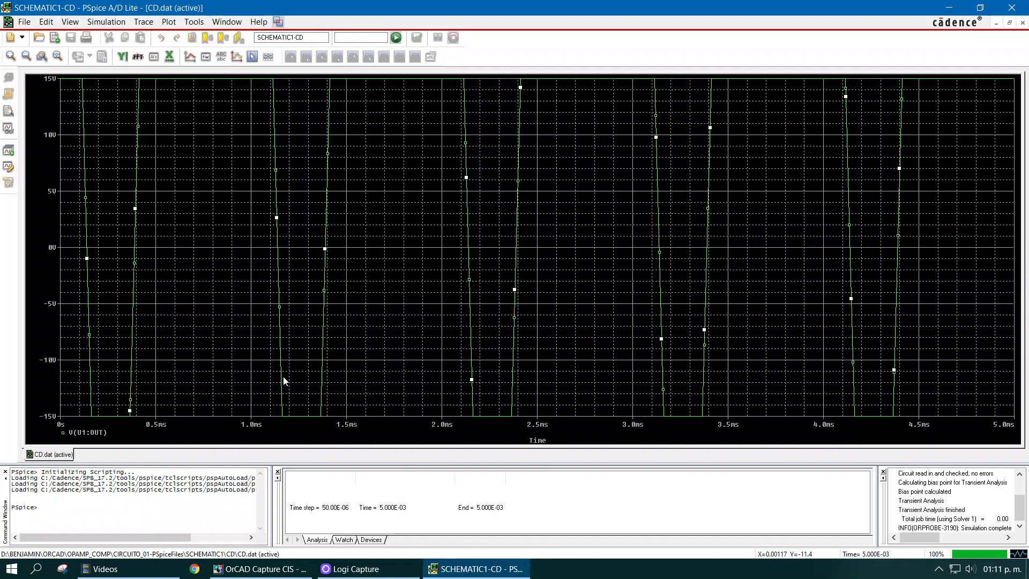
{"action": "right_click", "coordinate": [283, 377]}
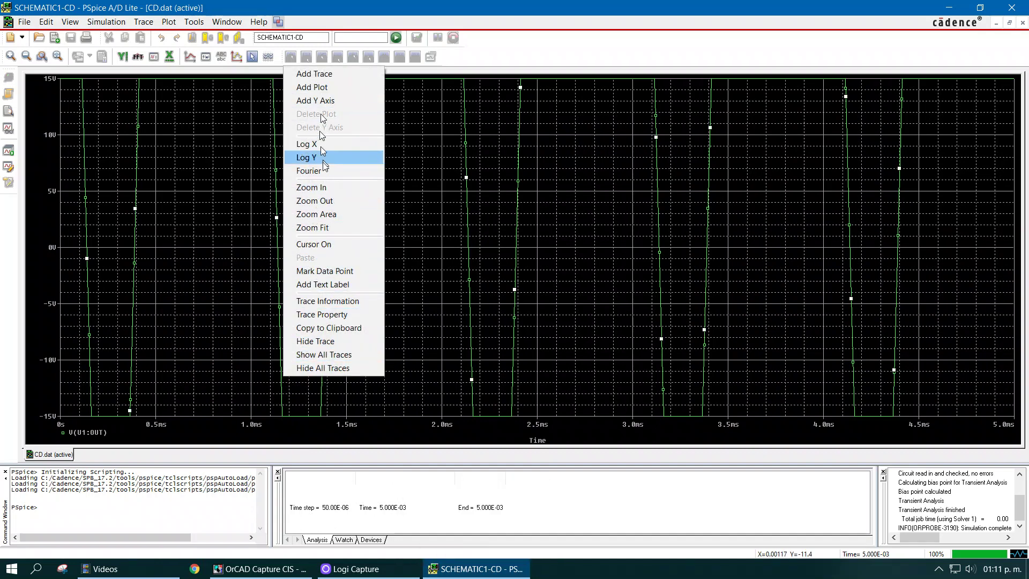
{"action": "left_click", "coordinate": [336, 320]}
{"action": "left_click", "coordinate": [130, 129]}
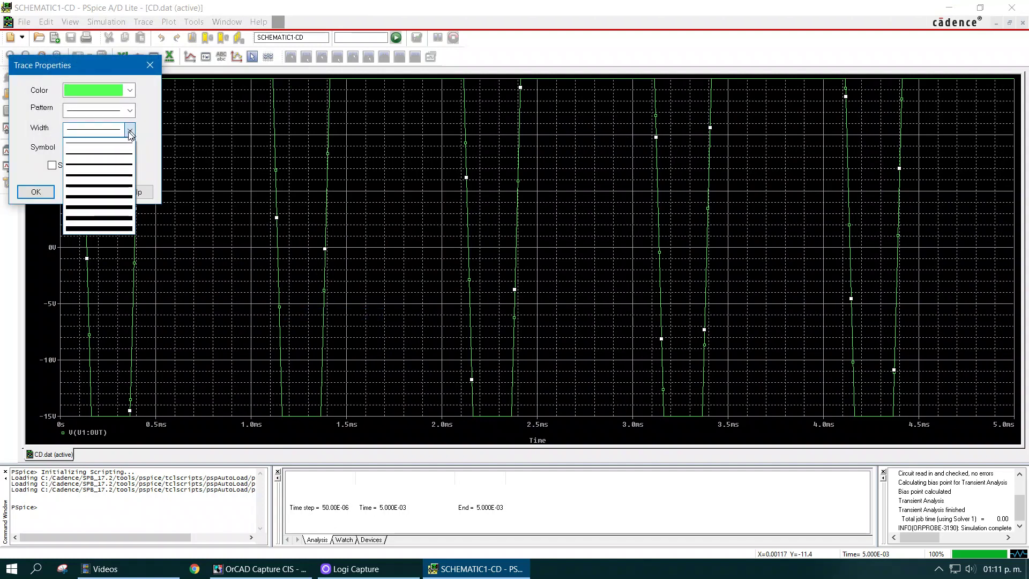
{"action": "left_click", "coordinate": [108, 164]}
{"action": "left_click", "coordinate": [36, 191]}
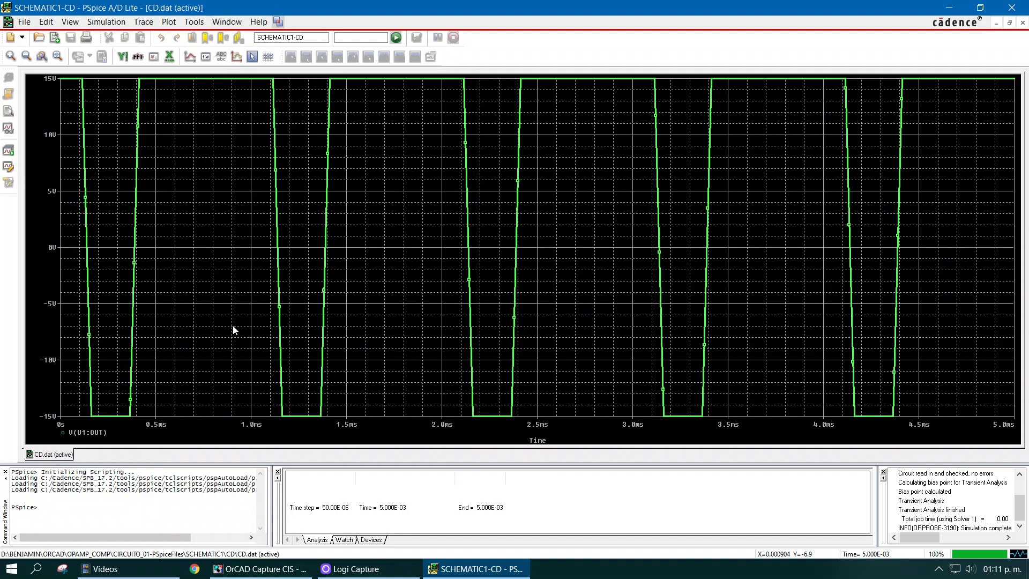
Step: In OrCAD Capture, add a second voltage marker on the wire above V1 and view both traces together in PSpice
{"action": "left_click", "coordinate": [461, 574]}
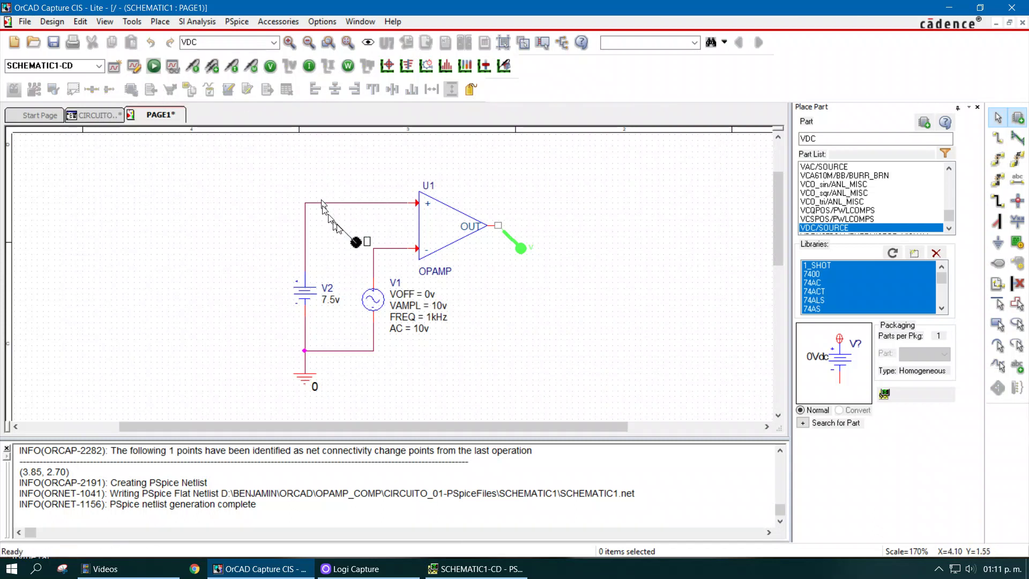
{"action": "left_click", "coordinate": [375, 249]}
{"action": "key", "text": "Escape"}
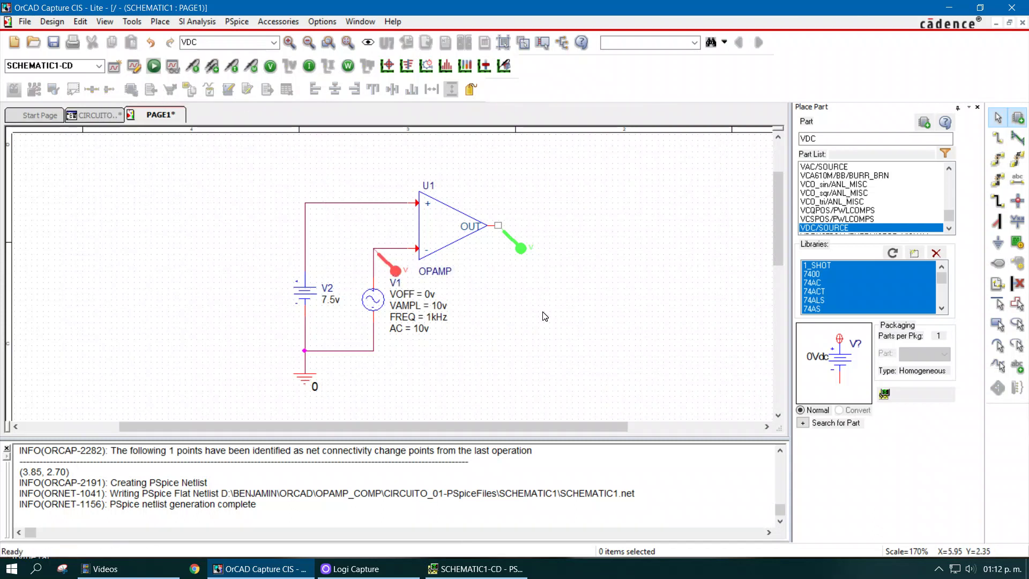
{"action": "left_click", "coordinate": [464, 571]}
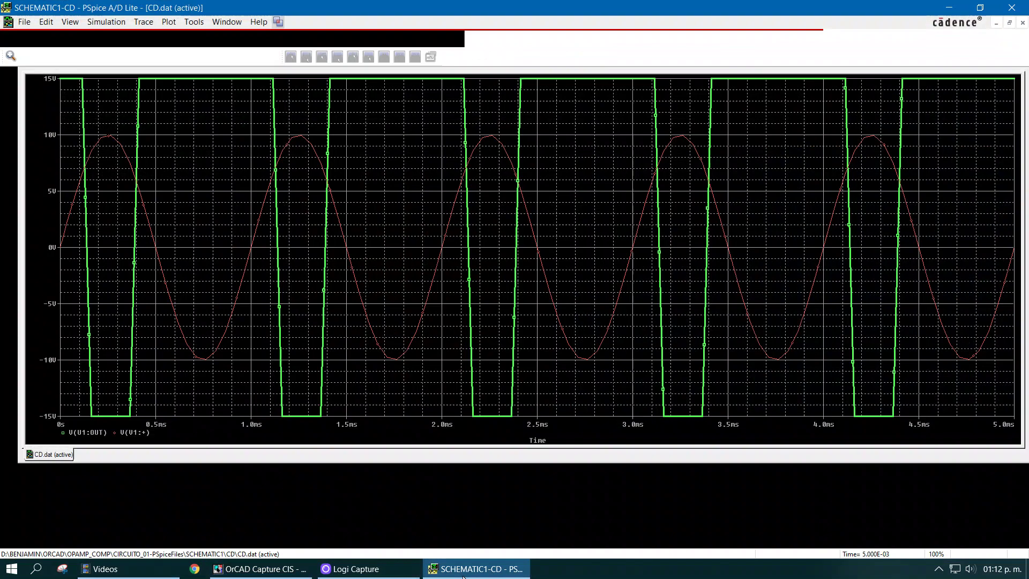
Step: Thicken the V(V1:+) sine trace overlaid on the output trace to compare where they cross
{"action": "right_click", "coordinate": [214, 355]}
{"action": "left_click", "coordinate": [231, 291]}
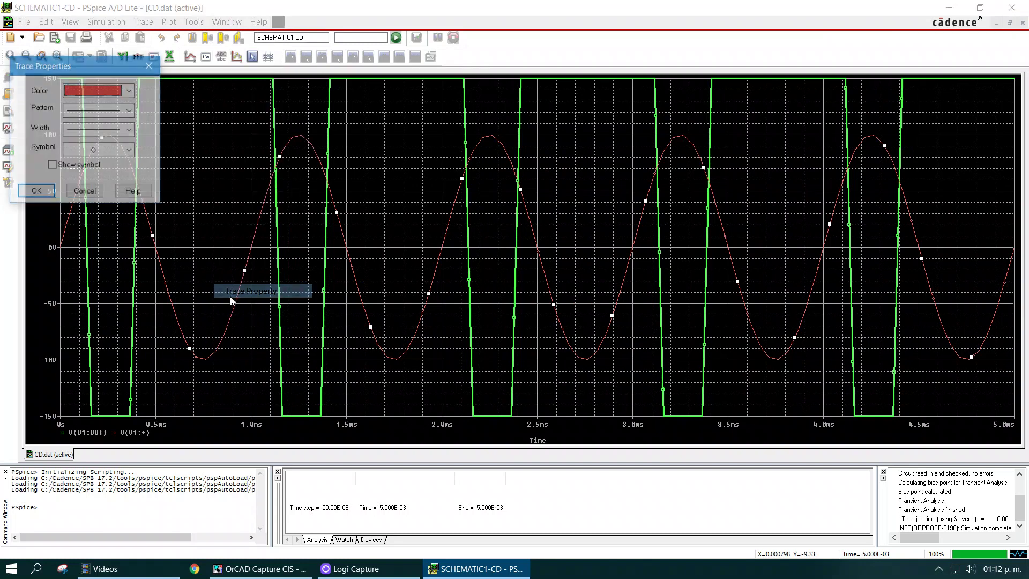
{"action": "left_click", "coordinate": [128, 134]}
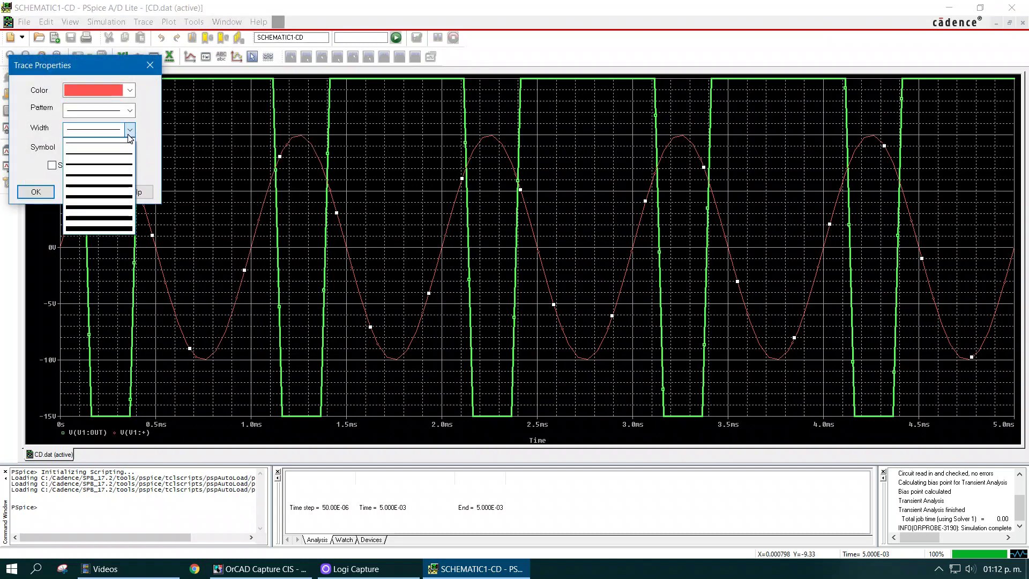
{"action": "left_click", "coordinate": [119, 165]}
{"action": "left_click", "coordinate": [35, 192]}
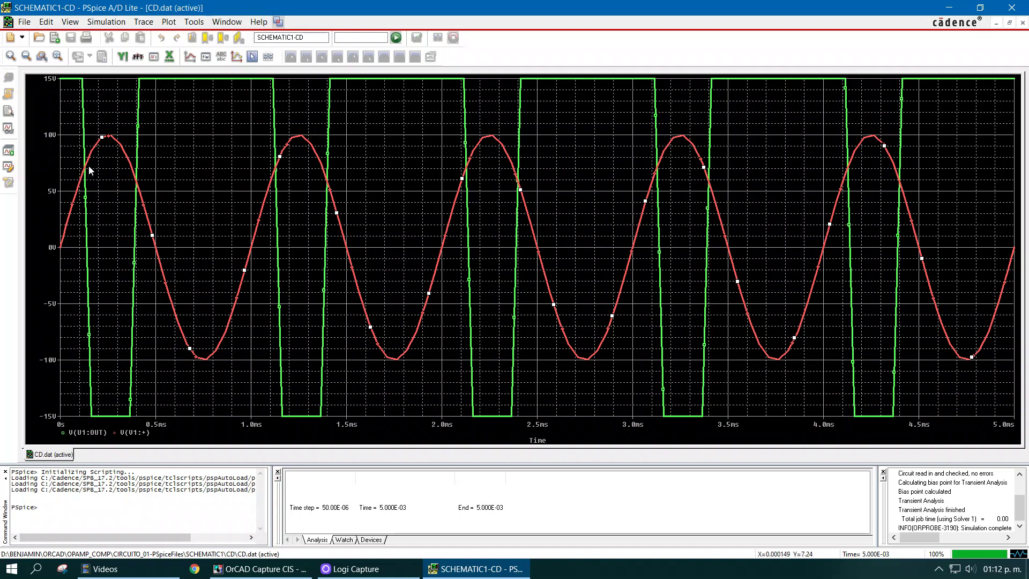
{"action": "left_click", "coordinate": [109, 138]}
Step: In OrCAD Capture, set V2's DC value to 15v, rerun the simulation and view the traces in PSpice
{"action": "key", "text": "alt+Tab"}
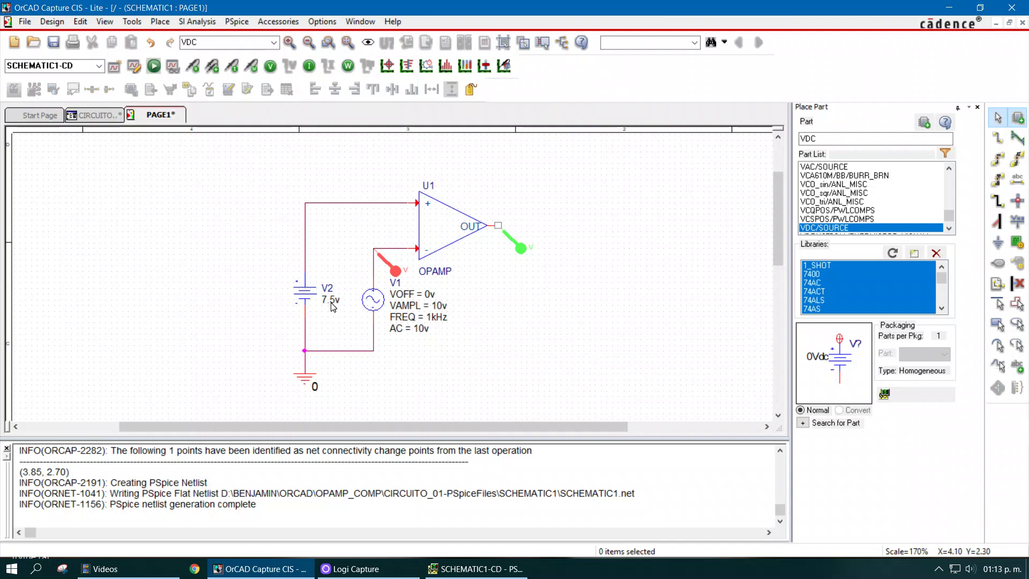
{"action": "double_click", "coordinate": [333, 300]}
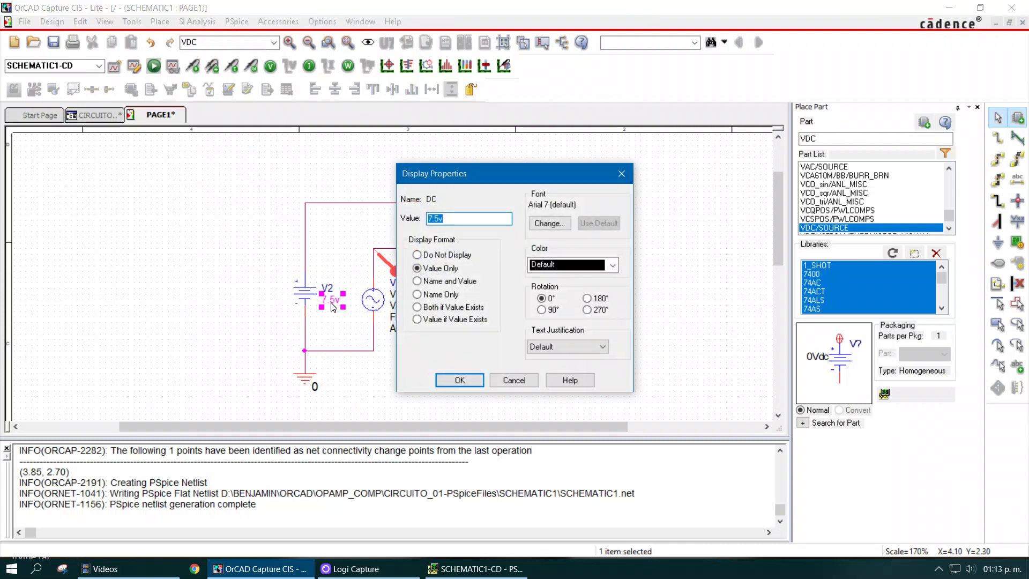
{"action": "type", "text": "15"}
{"action": "key", "text": "Return"}
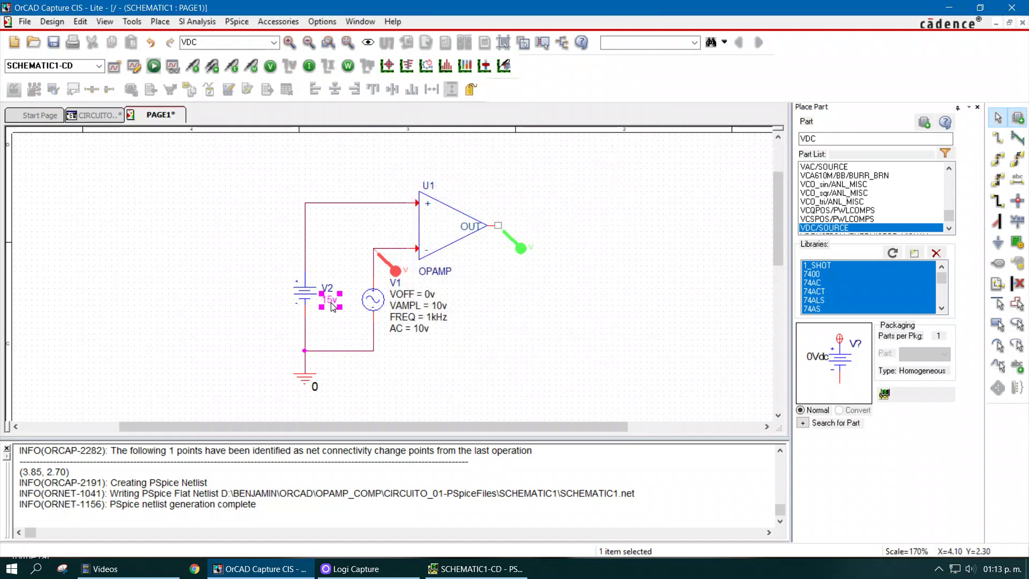
{"action": "left_click", "coordinate": [371, 340]}
{"action": "left_click", "coordinate": [362, 328]}
{"action": "left_click", "coordinate": [154, 69]}
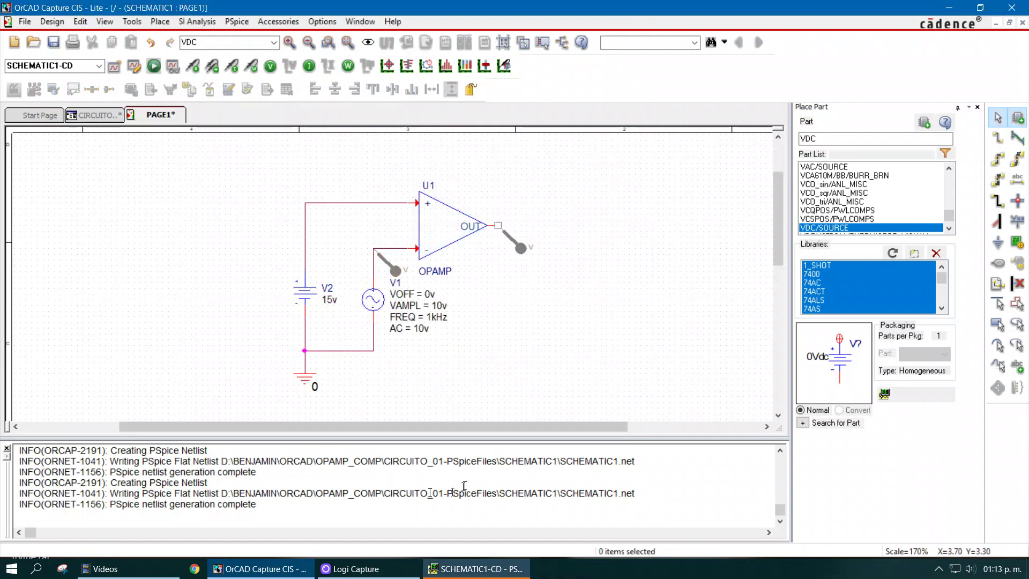
{"action": "left_click", "coordinate": [469, 571]}
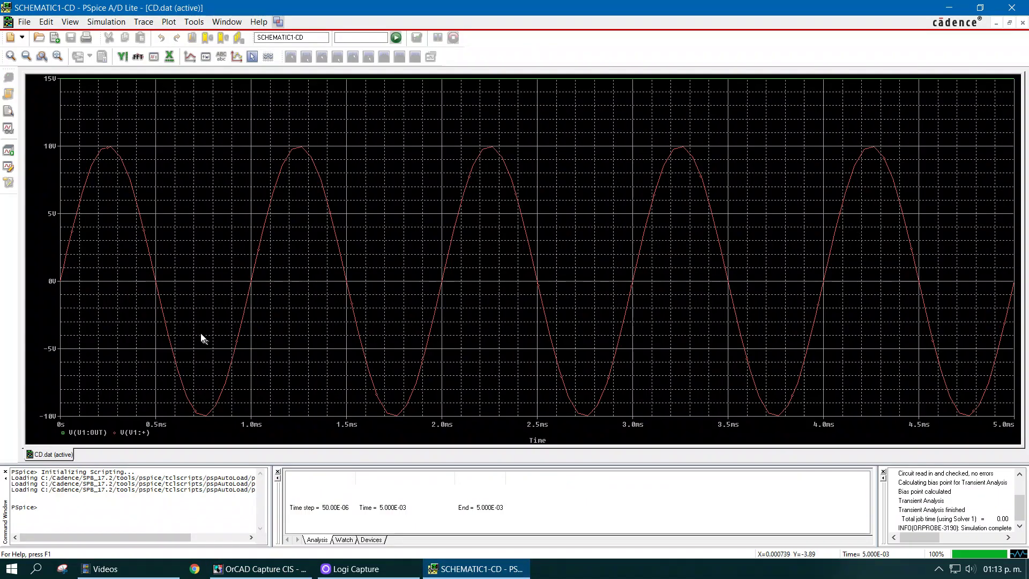
Step: Thicken the V(V1:+) sine trace in the plot
{"action": "right_click", "coordinate": [157, 292]}
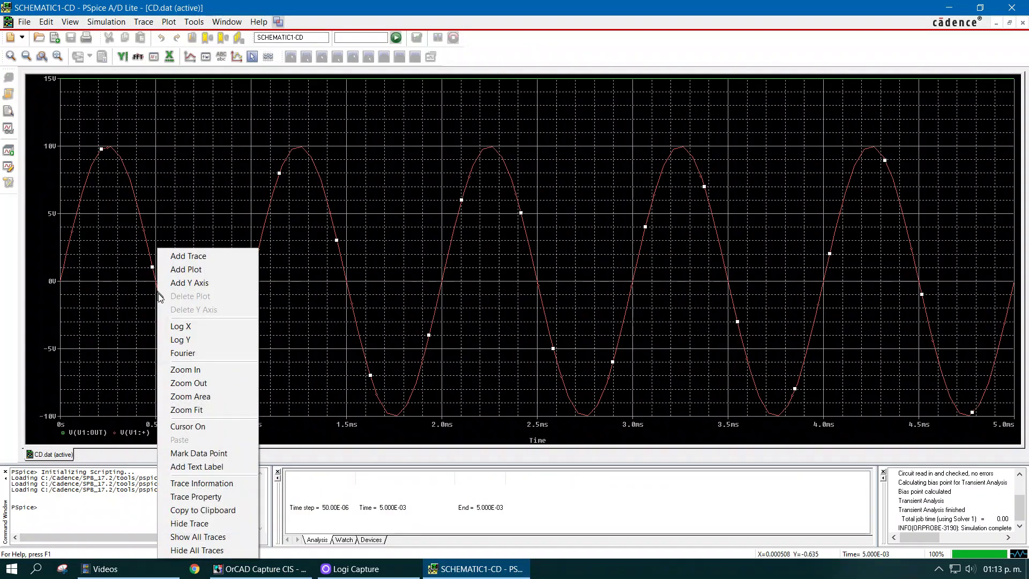
{"action": "left_click", "coordinate": [205, 497]}
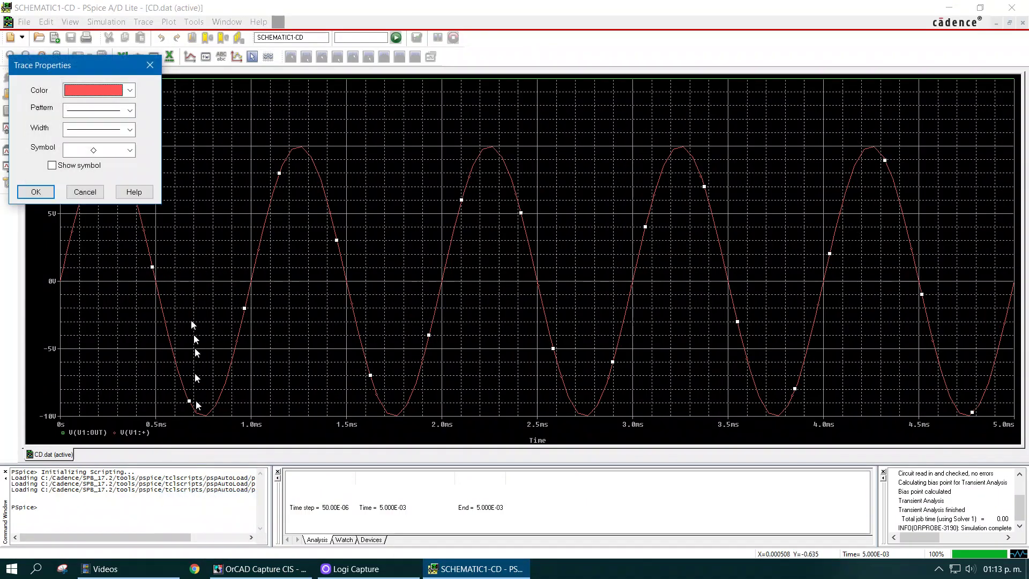
{"action": "left_click", "coordinate": [130, 129]}
{"action": "left_click", "coordinate": [115, 164]}
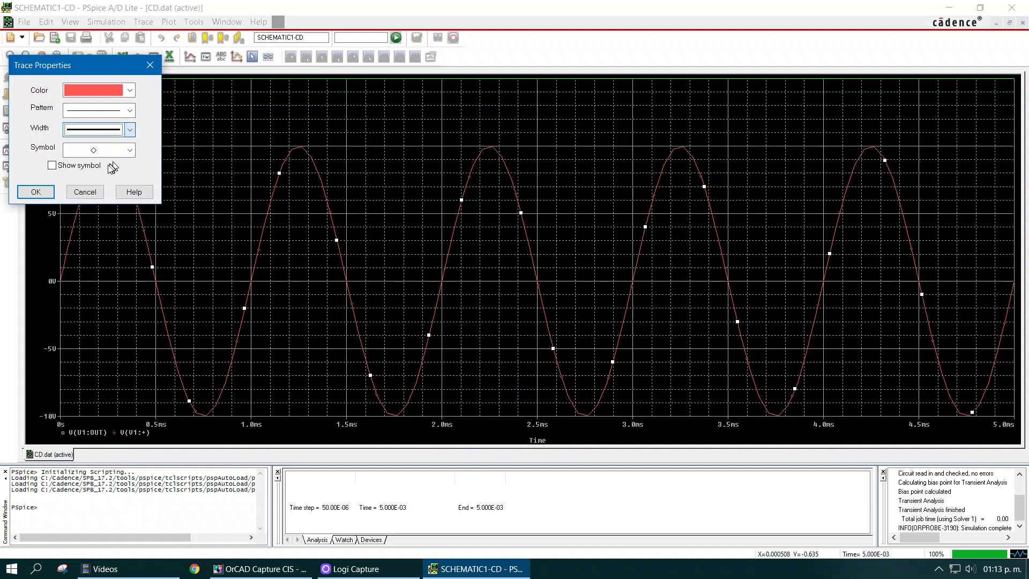
{"action": "left_click", "coordinate": [36, 191]}
Step: Try to open the trace properties of V(U1:OUT), which overlaps the plot's border at 15 V, to thicken it
{"action": "double_click", "coordinate": [178, 78]}
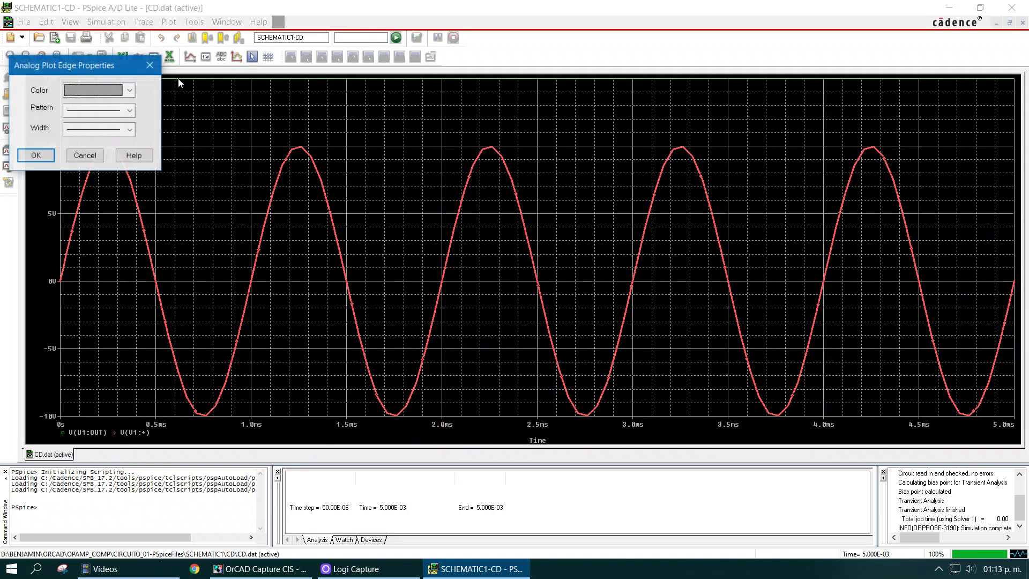
{"action": "left_click", "coordinate": [127, 114]}
{"action": "left_click", "coordinate": [129, 114]}
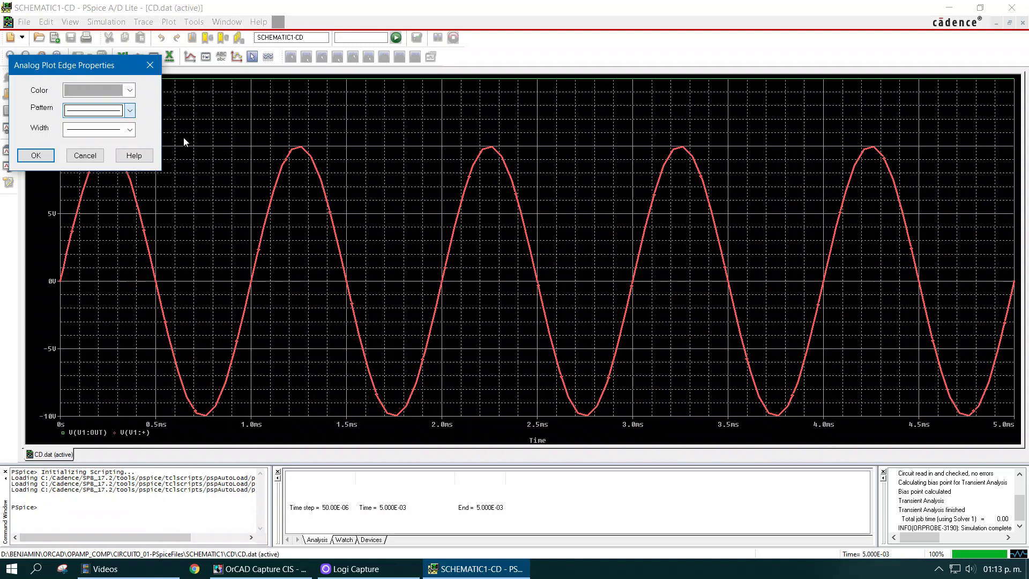
{"action": "left_click", "coordinate": [208, 83]}
{"action": "key", "text": "Return"}
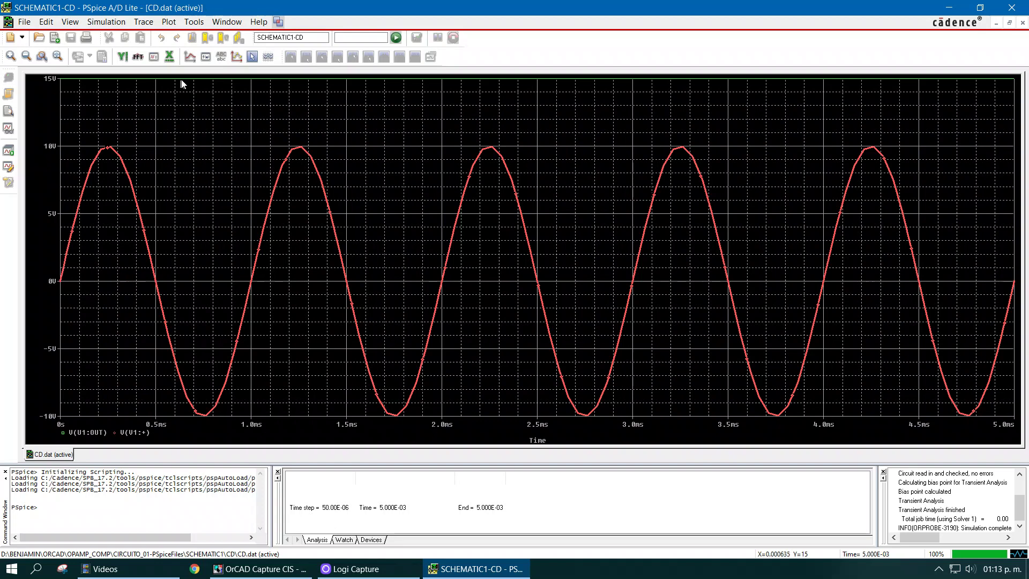
{"action": "left_click", "coordinate": [83, 436]}
{"action": "double_click", "coordinate": [68, 434]}
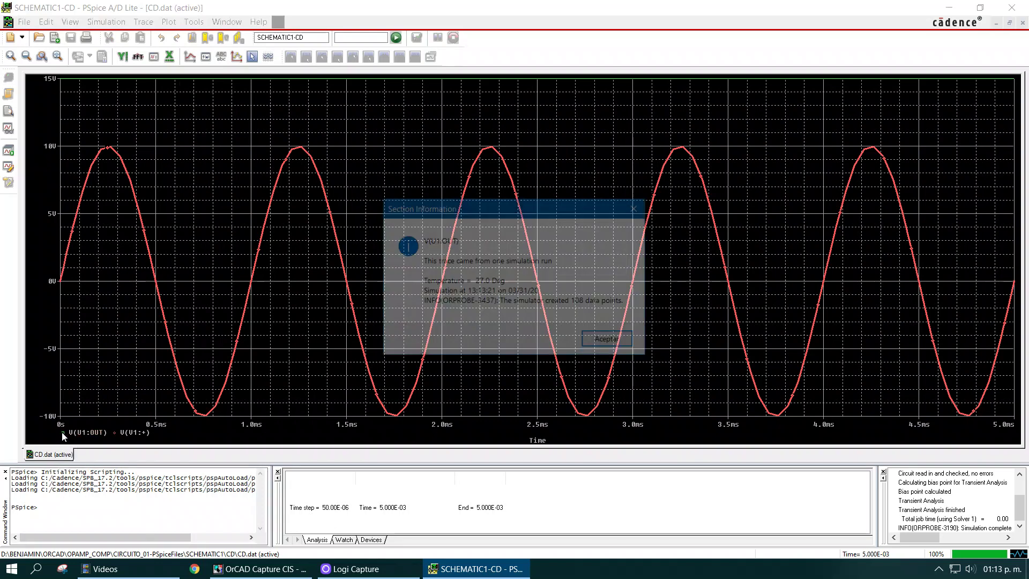
{"action": "left_click", "coordinate": [616, 341]}
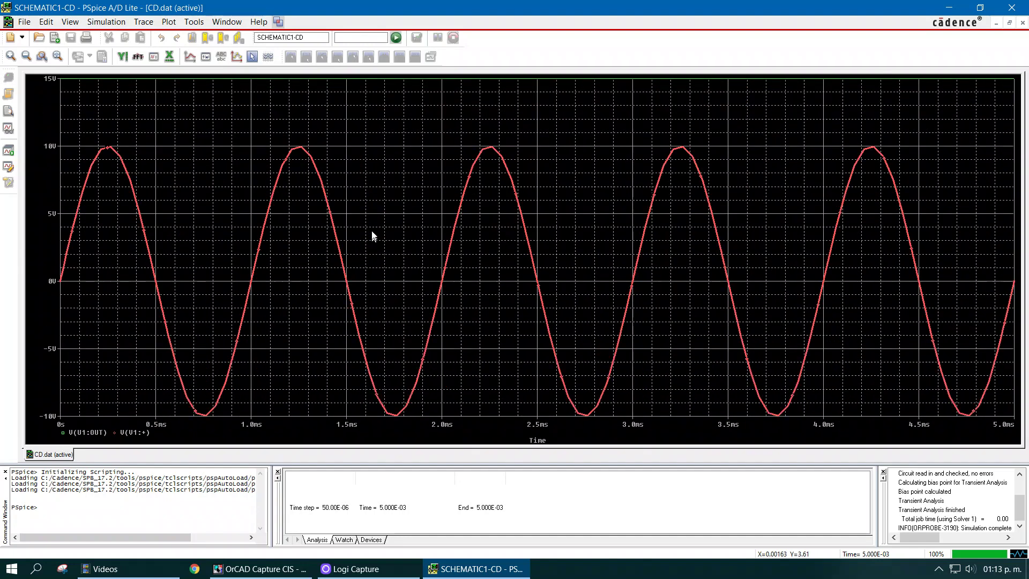
{"action": "double_click", "coordinate": [323, 78]}
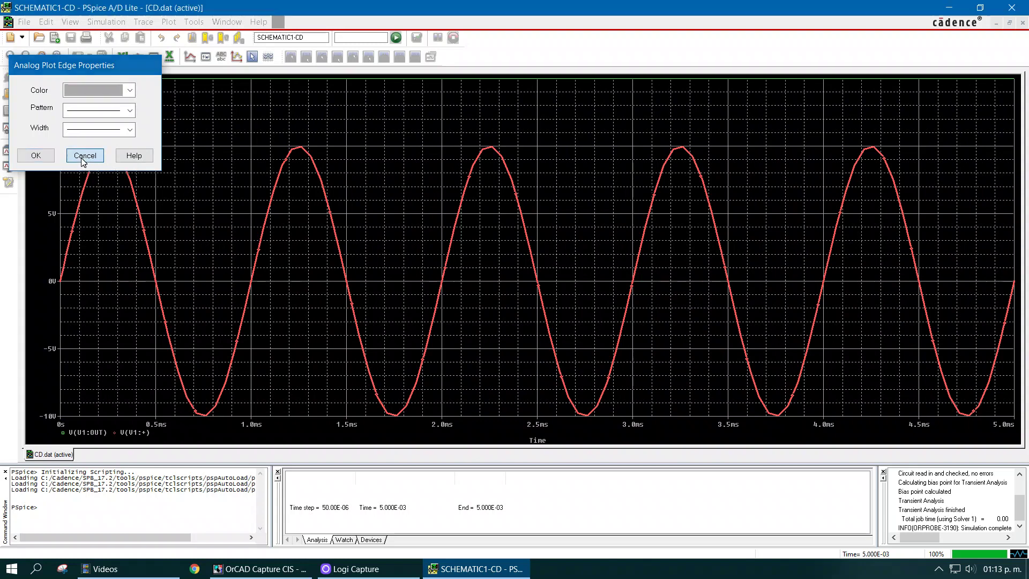
{"action": "left_click", "coordinate": [84, 157]}
Step: In OrCAD Capture, delete the voltage marker on the wire above V1 and view V(U1:OUT) alone in PSpice
{"action": "left_click", "coordinate": [262, 571]}
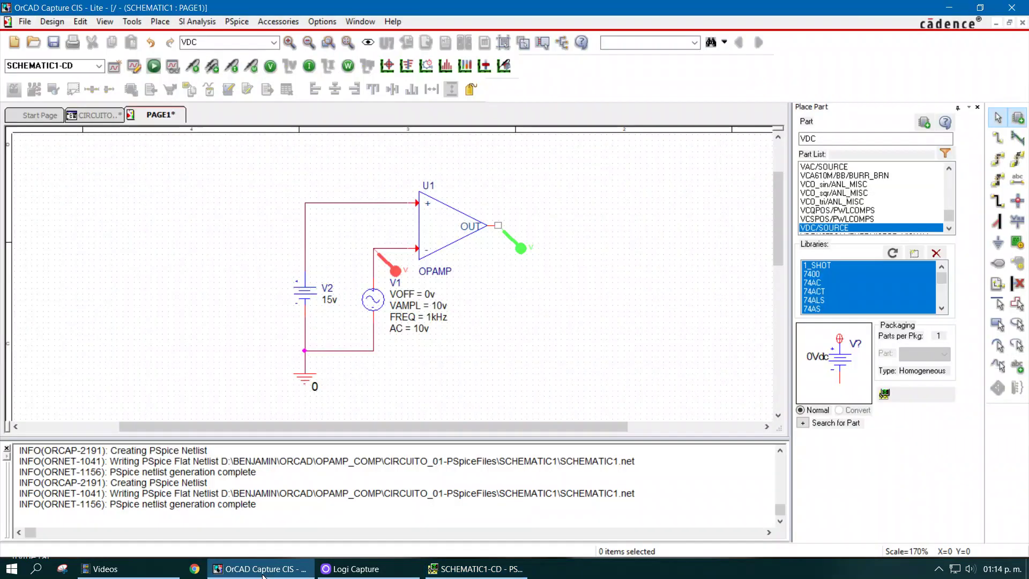
{"action": "left_click", "coordinate": [397, 268]}
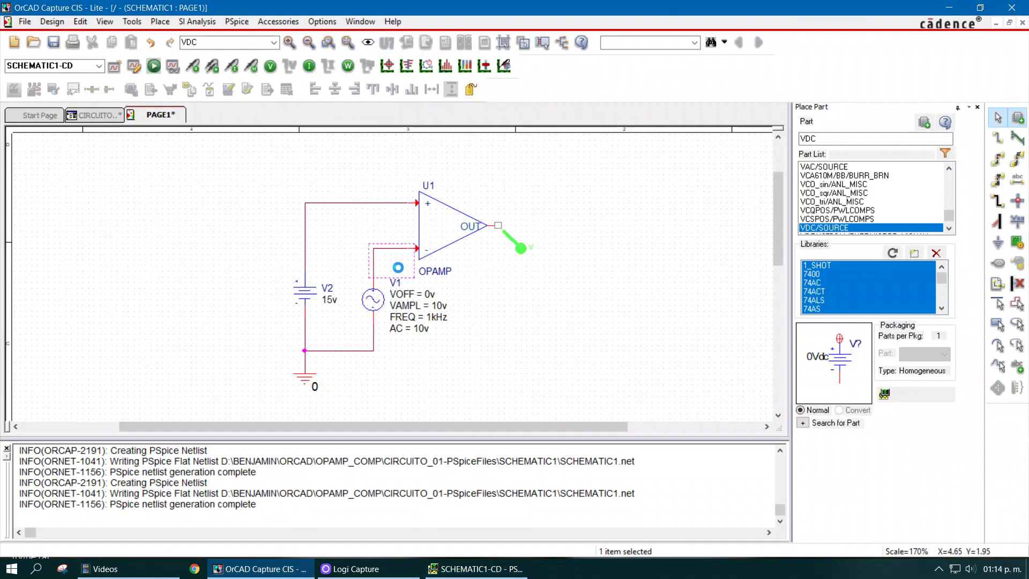
{"action": "key", "text": "Return"}
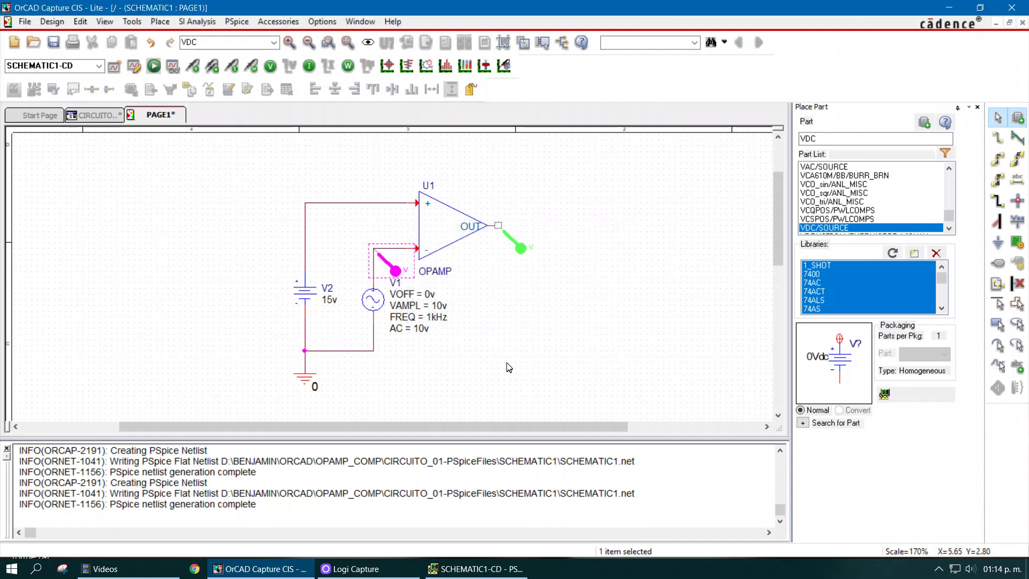
{"action": "key", "text": "Delete"}
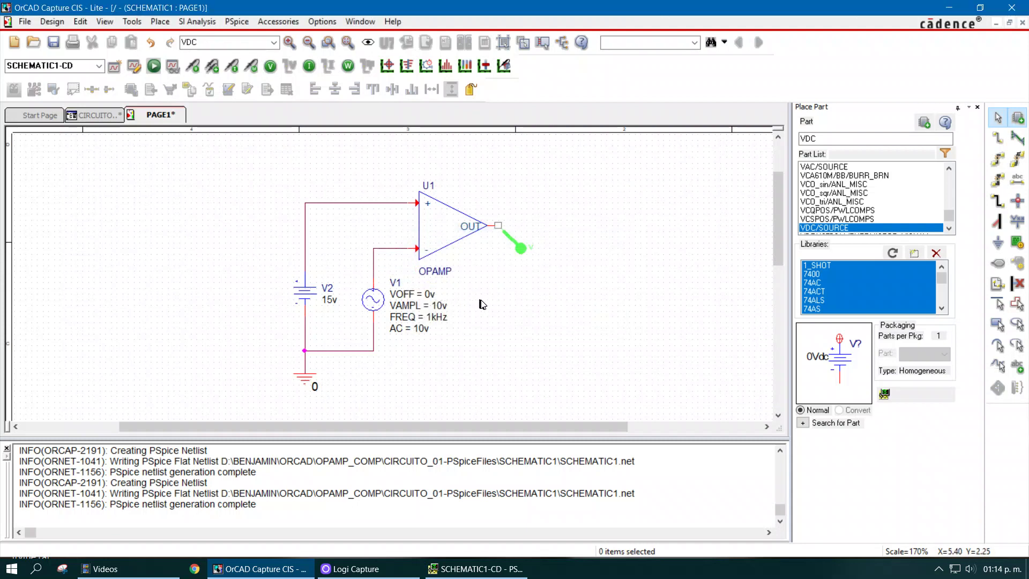
{"action": "left_click", "coordinate": [472, 570]}
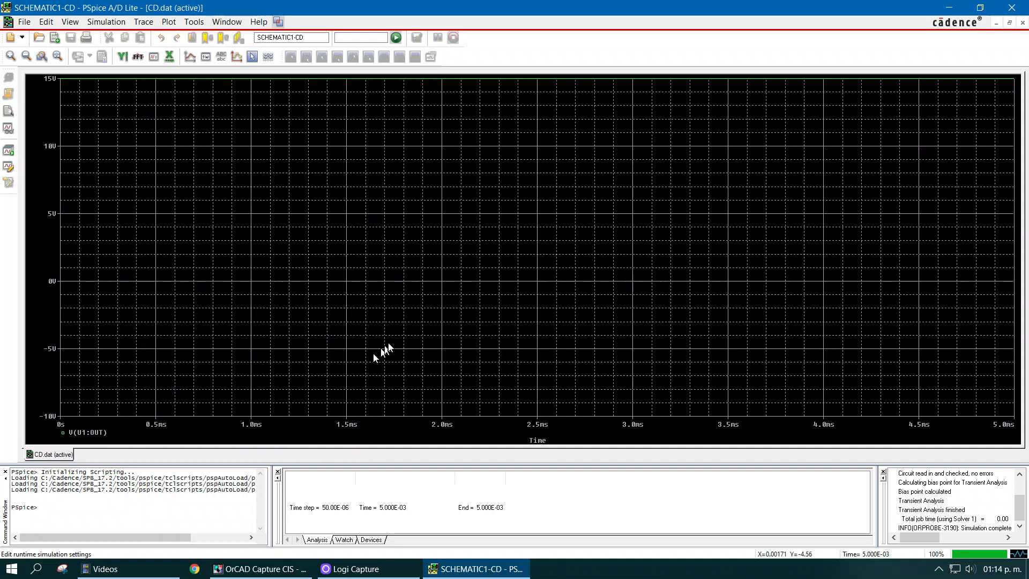
Step: Set the upper limit of the plot's Y axis range to 20V
{"action": "right_click", "coordinate": [53, 79]}
{"action": "left_click", "coordinate": [47, 78]}
{"action": "double_click", "coordinate": [47, 78]}
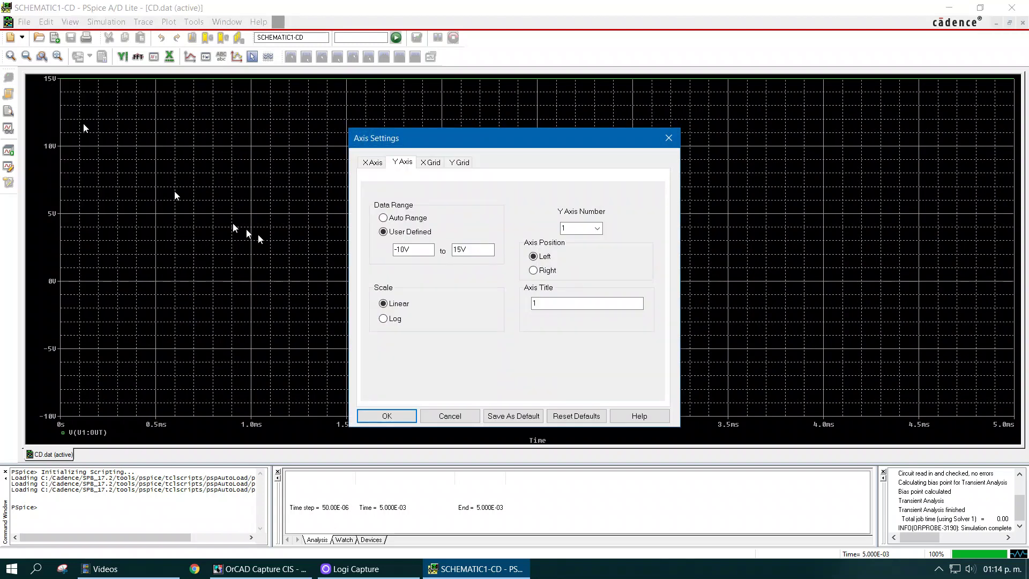
{"action": "left_click_drag", "start_coordinate": [482, 250], "coordinate": [458, 249]}
{"action": "key", "text": "Return"}
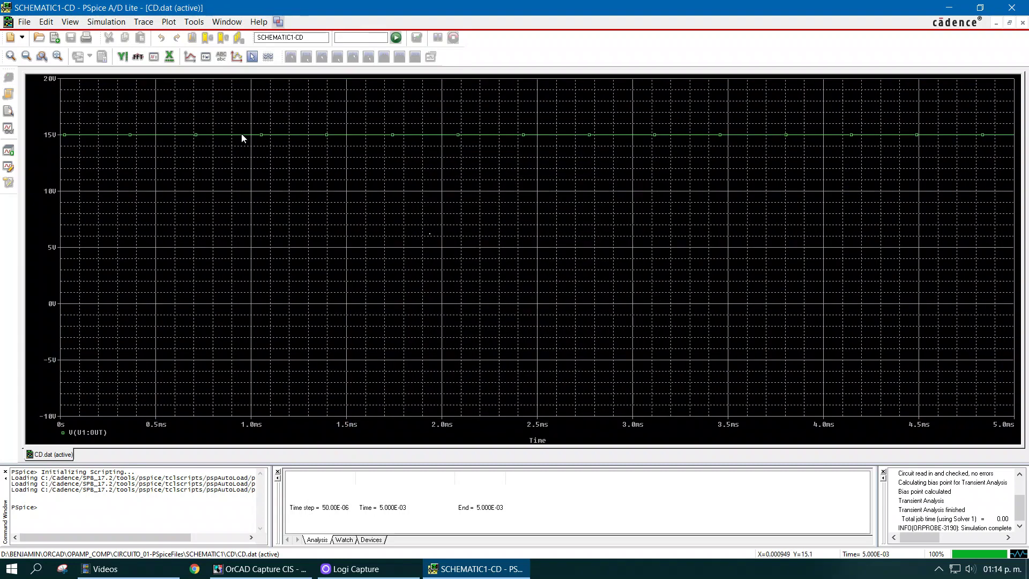
Step: Thicken the V(U1:OUT) output trace using a wider line in its trace properties
{"action": "right_click", "coordinate": [242, 135]}
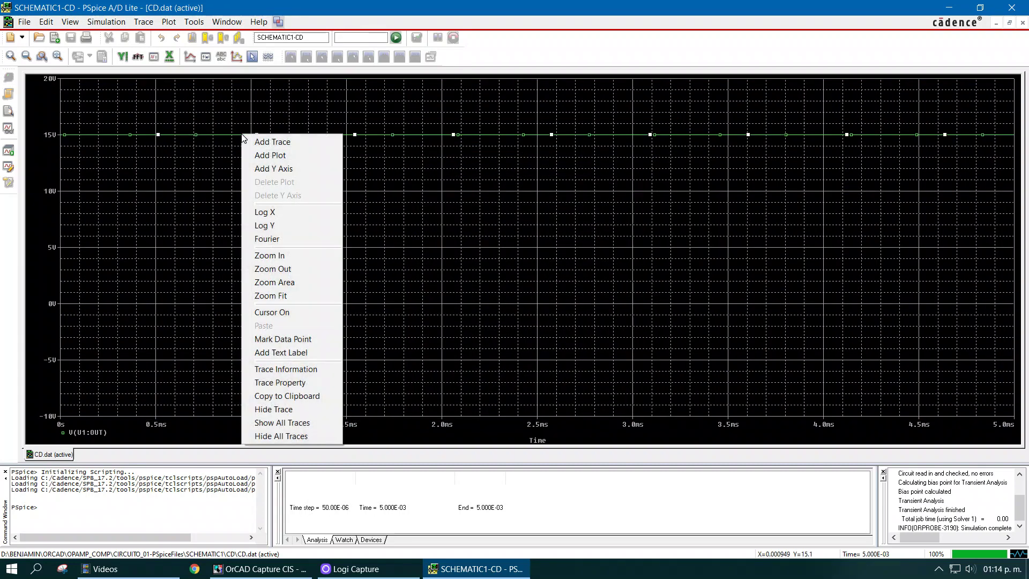
{"action": "left_click", "coordinate": [307, 385]}
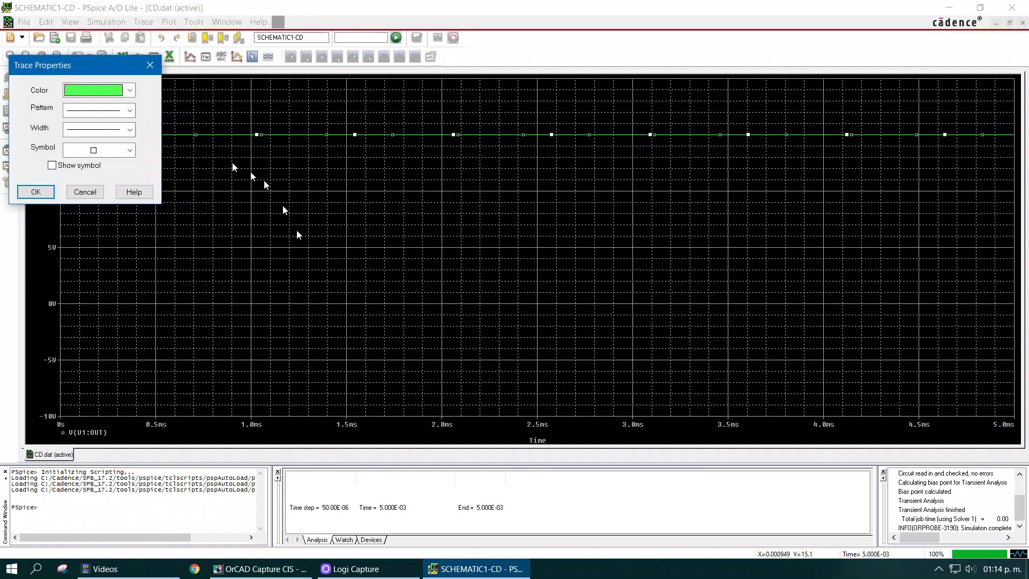
{"action": "left_click", "coordinate": [128, 131]}
{"action": "left_click", "coordinate": [112, 172]}
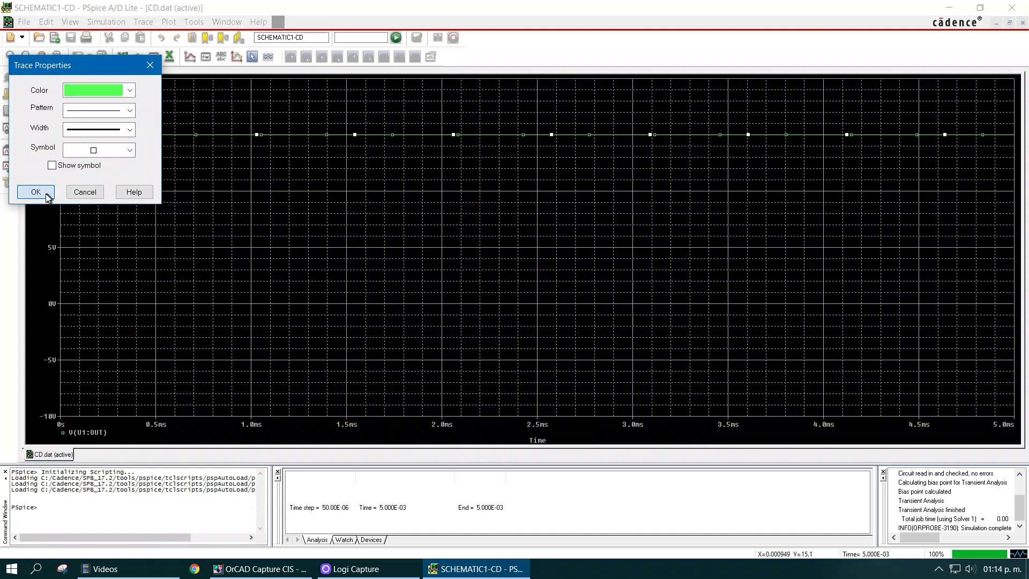
{"action": "left_click", "coordinate": [36, 192]}
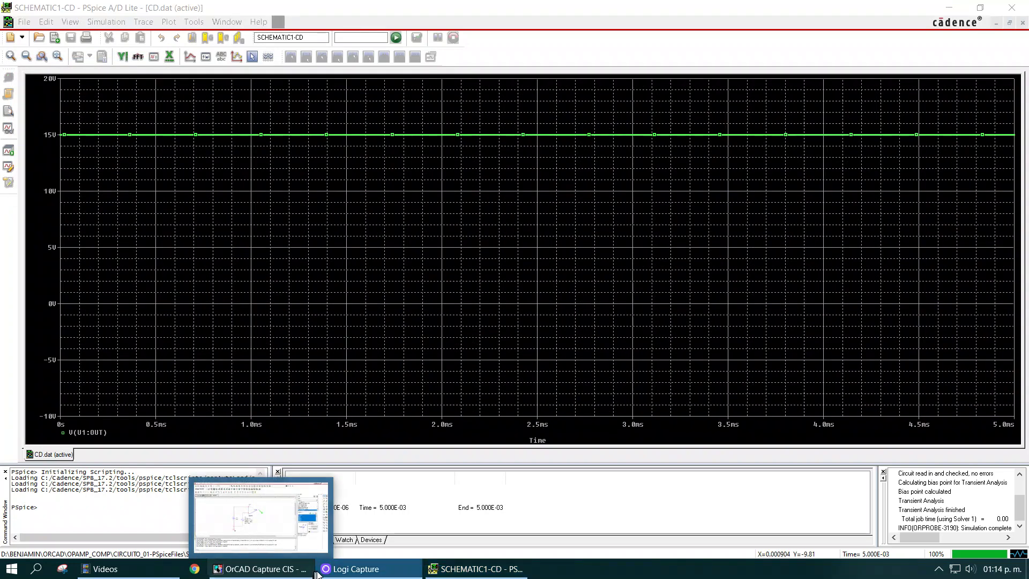
Step: In OrCAD Capture, place a voltage marker back on the wire above V1 and view both traces in PSpice
{"action": "left_click", "coordinate": [262, 570]}
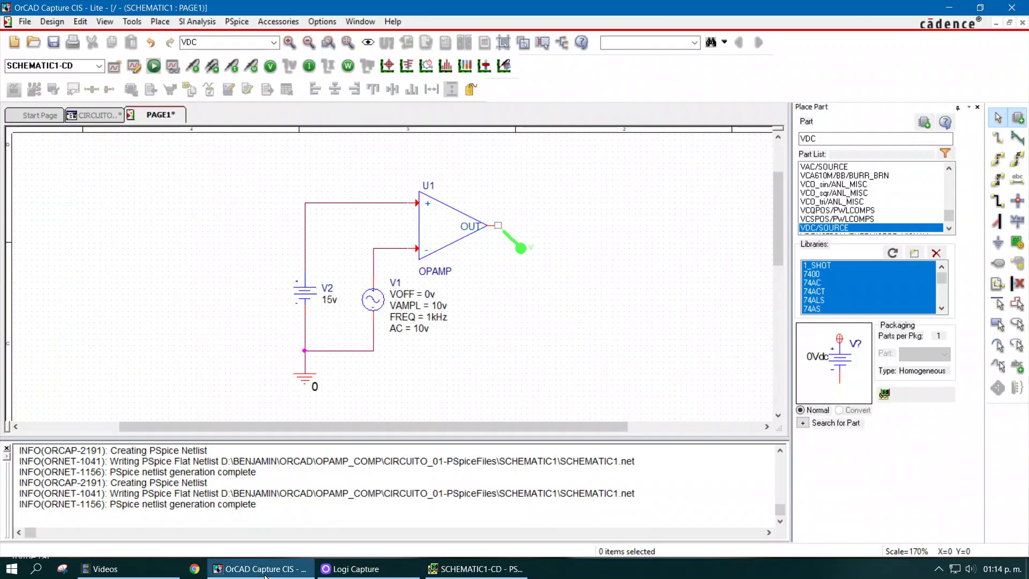
{"action": "left_click", "coordinate": [192, 66]}
{"action": "left_click", "coordinate": [376, 250]}
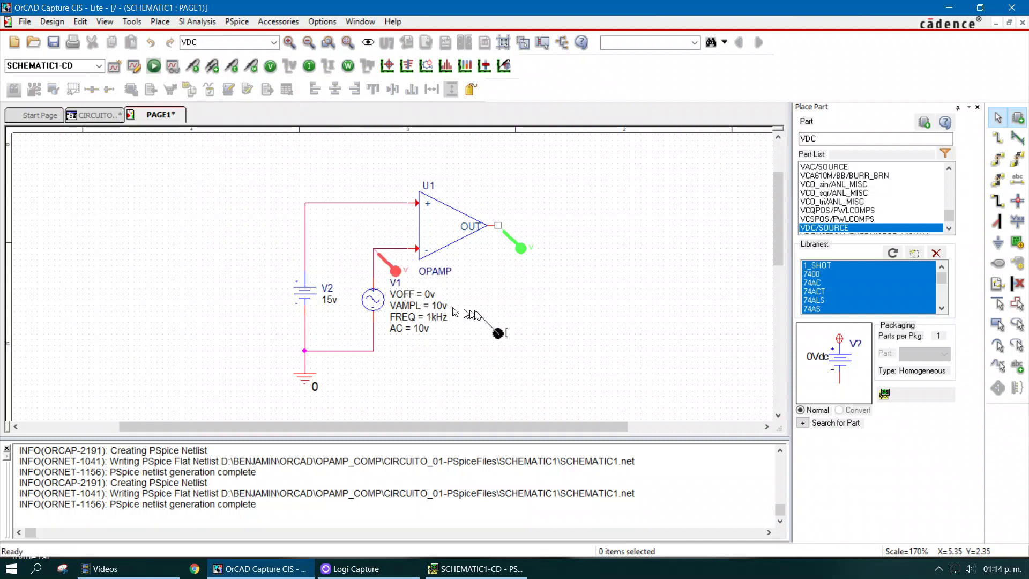
{"action": "left_click", "coordinate": [474, 569]}
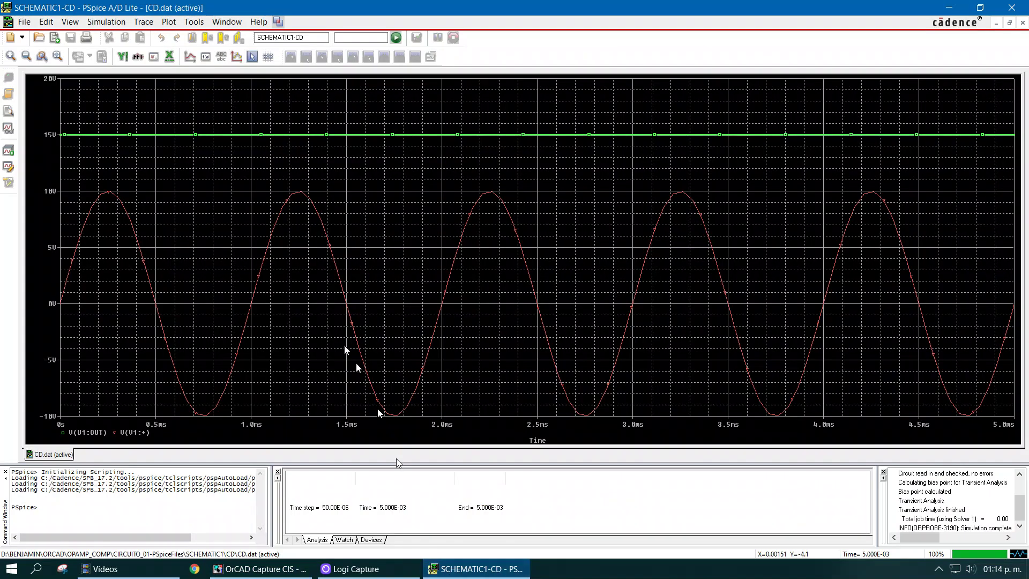
Step: Thicken the V(V1:+) sine trace shown below the V(U1:OUT) output trace
{"action": "left_click", "coordinate": [346, 314]}
{"action": "right_click", "coordinate": [346, 314]}
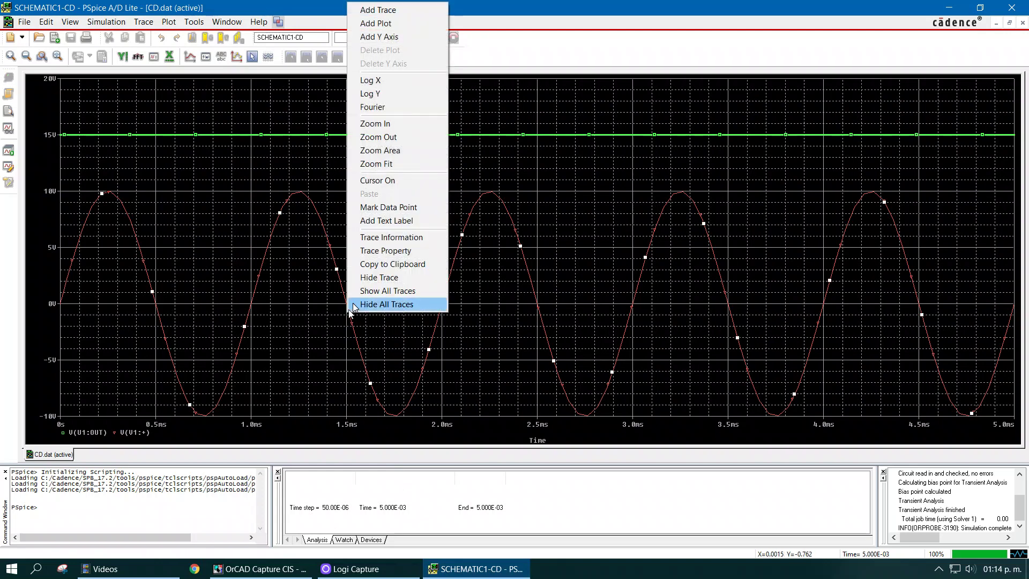
{"action": "left_click", "coordinate": [387, 250]}
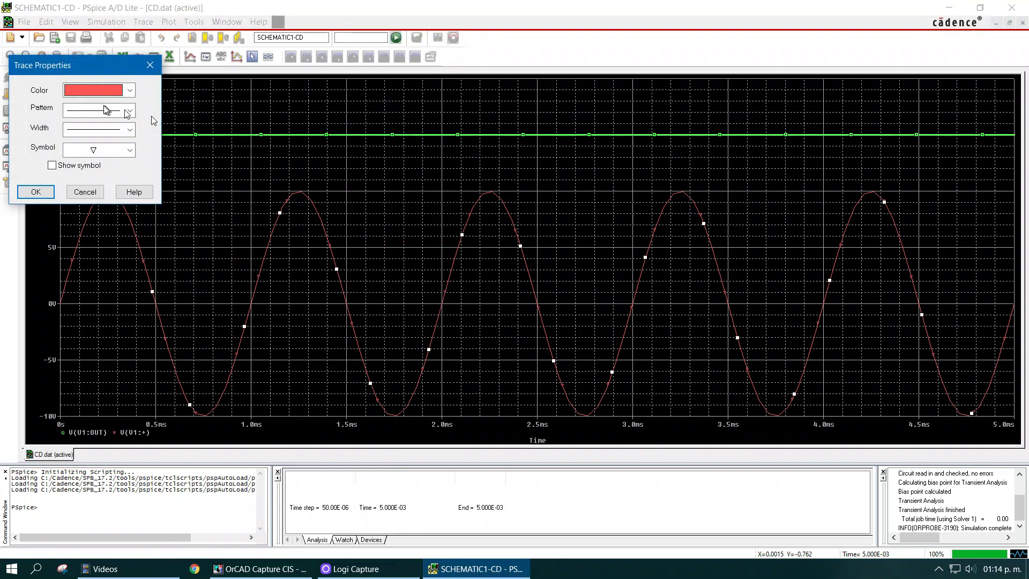
{"action": "left_click", "coordinate": [118, 132]}
{"action": "left_click", "coordinate": [122, 173]}
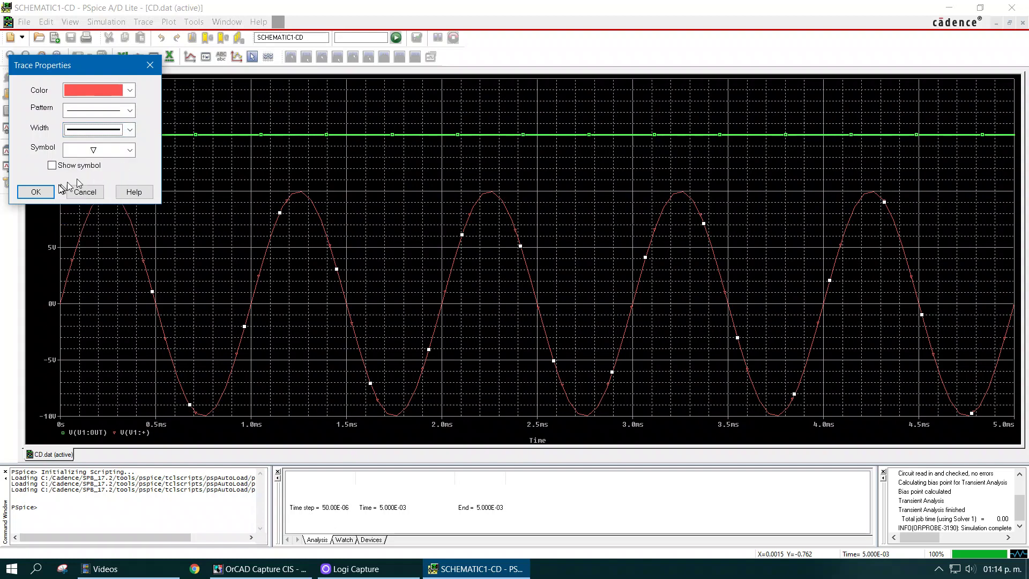
{"action": "left_click", "coordinate": [46, 192]}
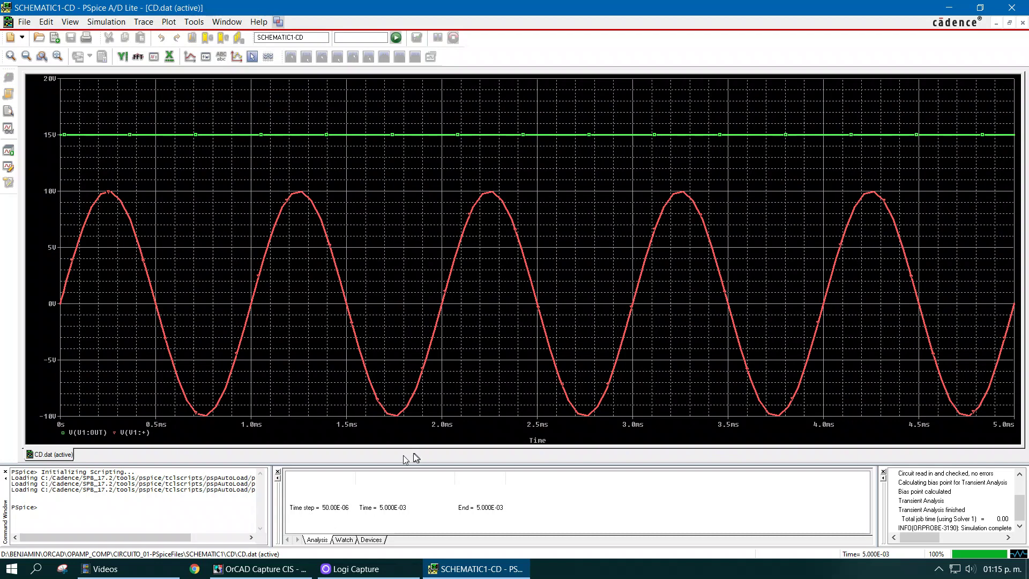
Step: In OrCAD Capture, set the DC value of source V2 to 12v and run the PSpice simulation
{"action": "left_click", "coordinate": [272, 574]}
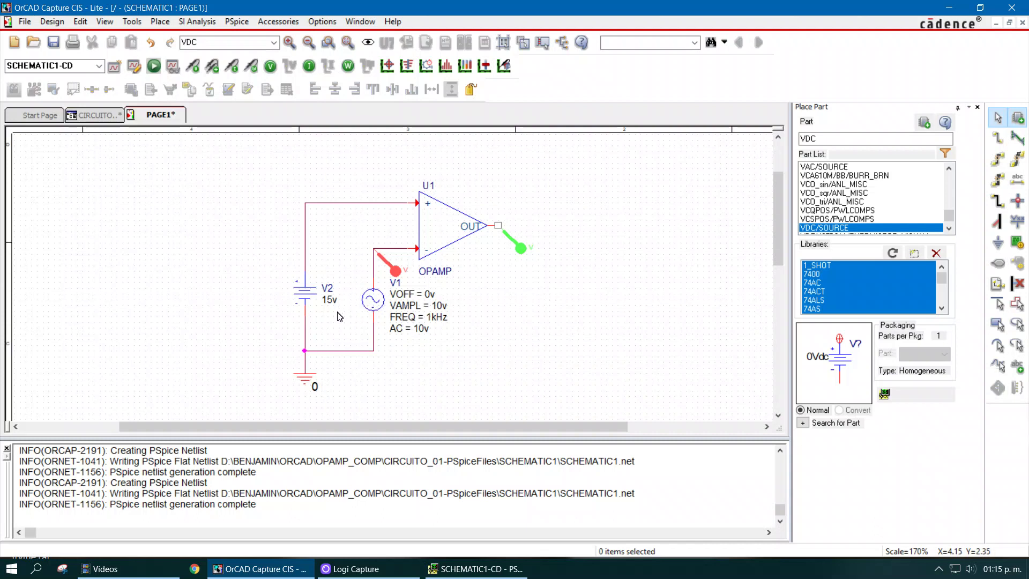
{"action": "left_click", "coordinate": [192, 66]}
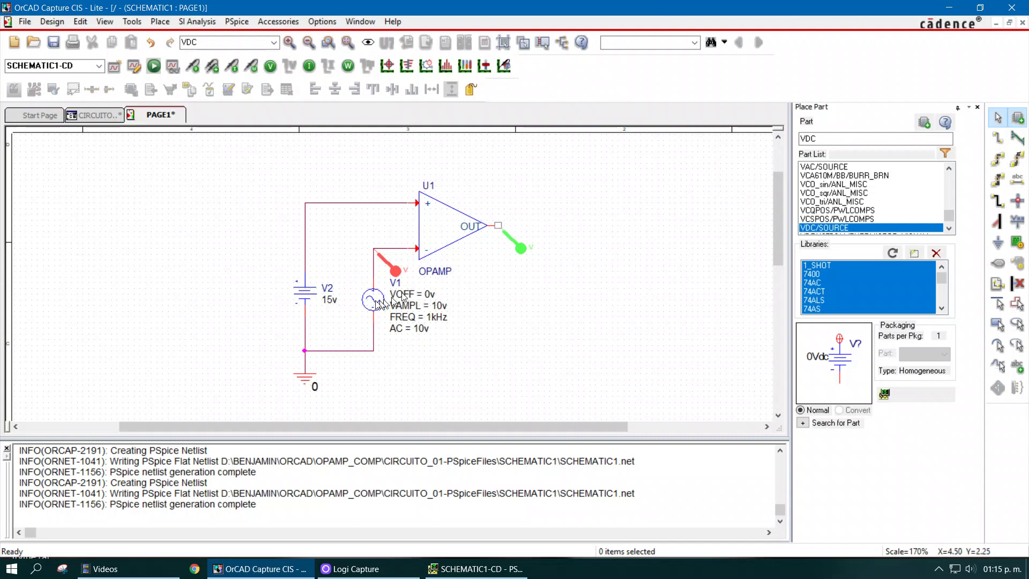
{"action": "double_click", "coordinate": [330, 300]}
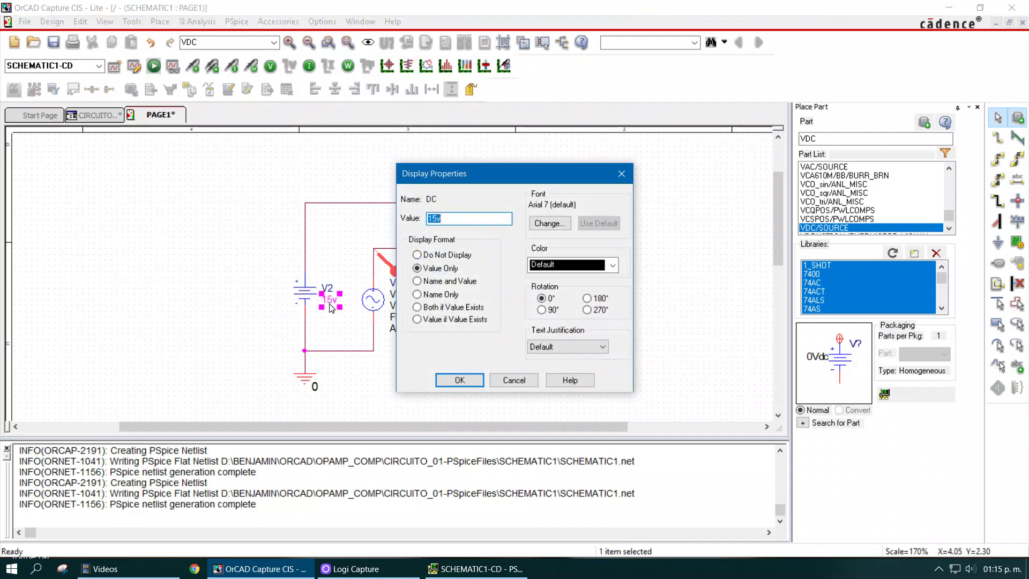
{"action": "type", "text": "1"}
{"action": "key", "text": "Return"}
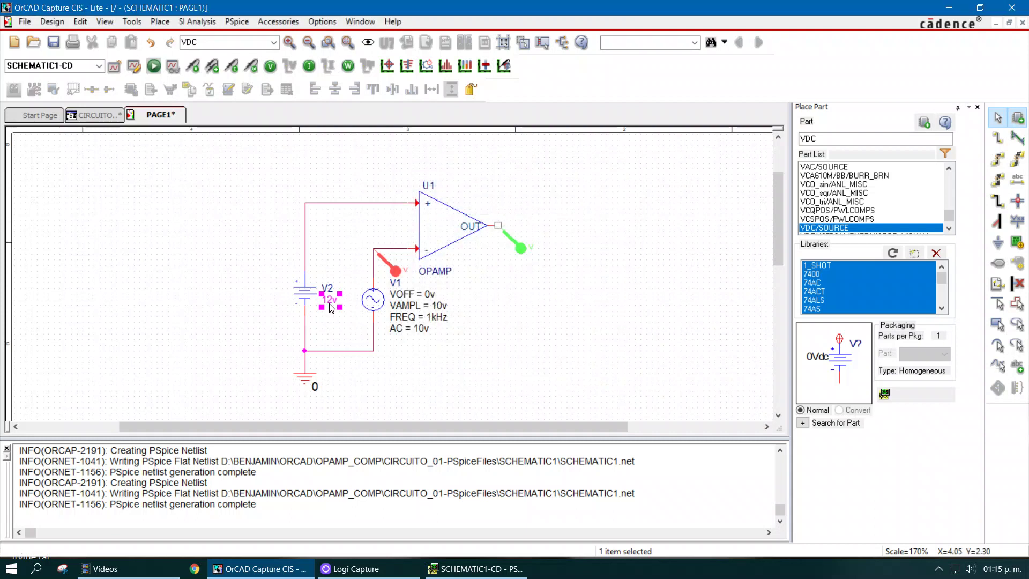
{"action": "left_click", "coordinate": [326, 257]}
{"action": "key", "text": "F11"}
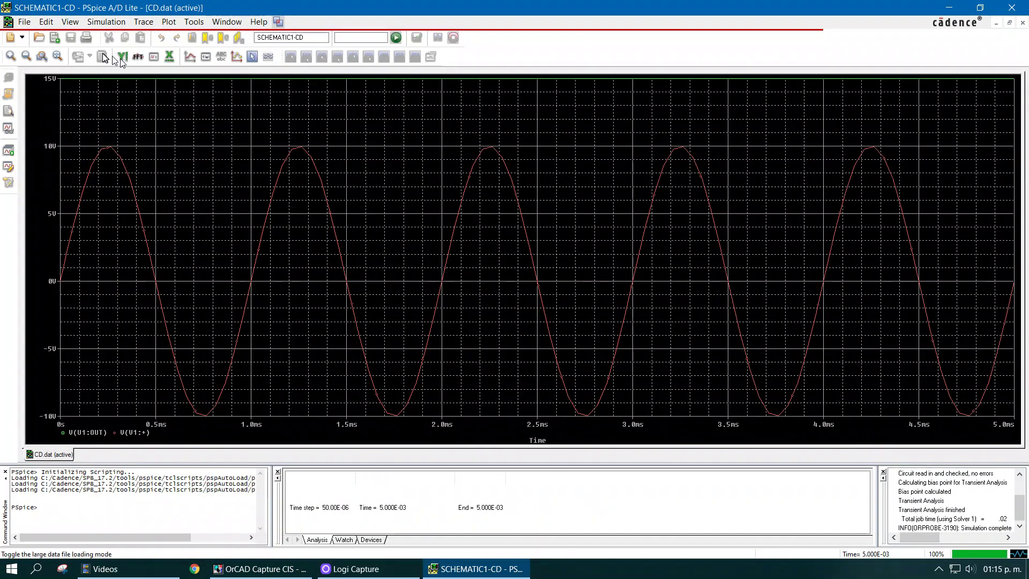
Step: Give the plot's Y axis a user-defined data range with an upper limit of 20V
{"action": "double_click", "coordinate": [47, 79]}
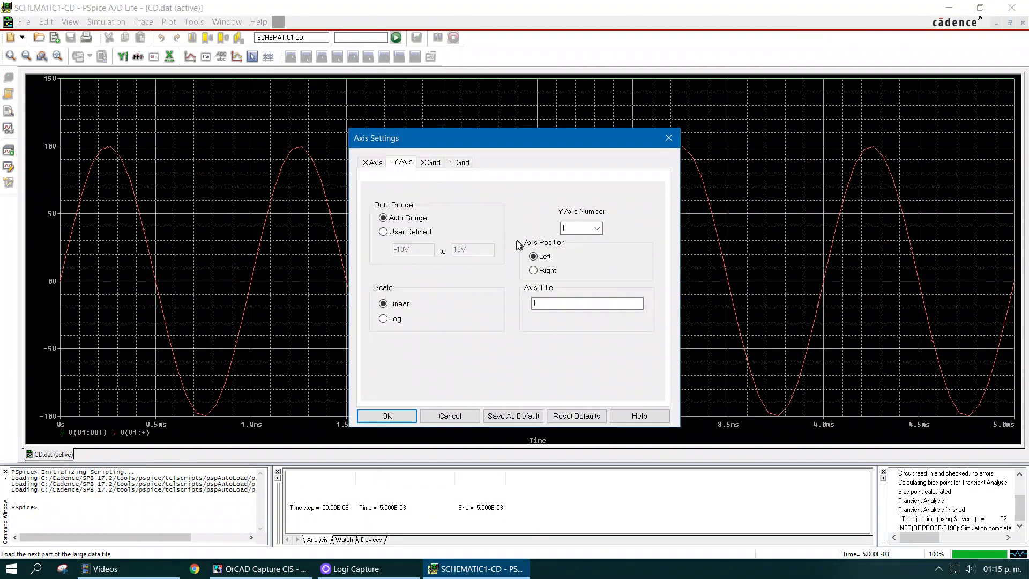
{"action": "key", "text": "Escape"}
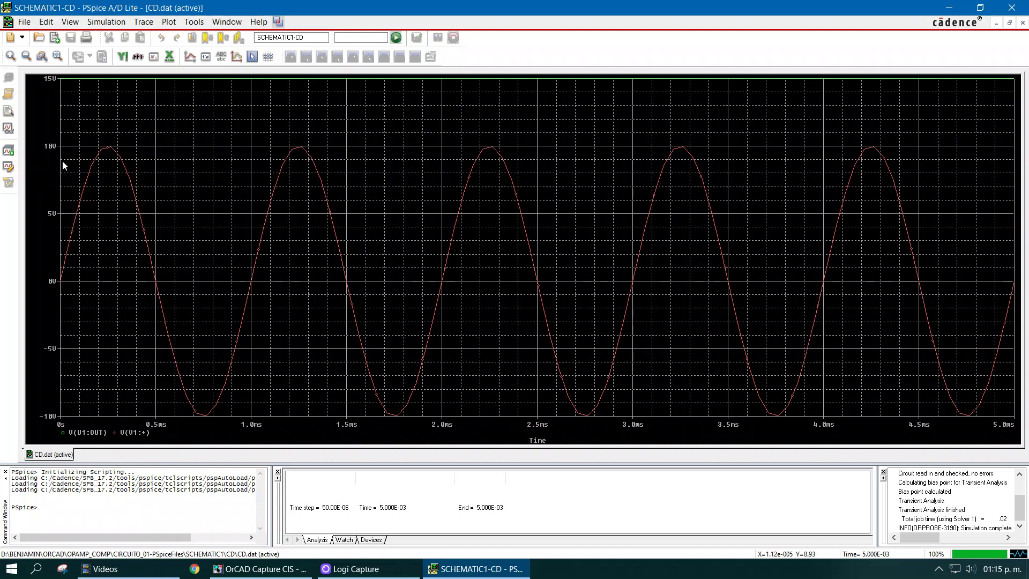
{"action": "double_click", "coordinate": [54, 84]}
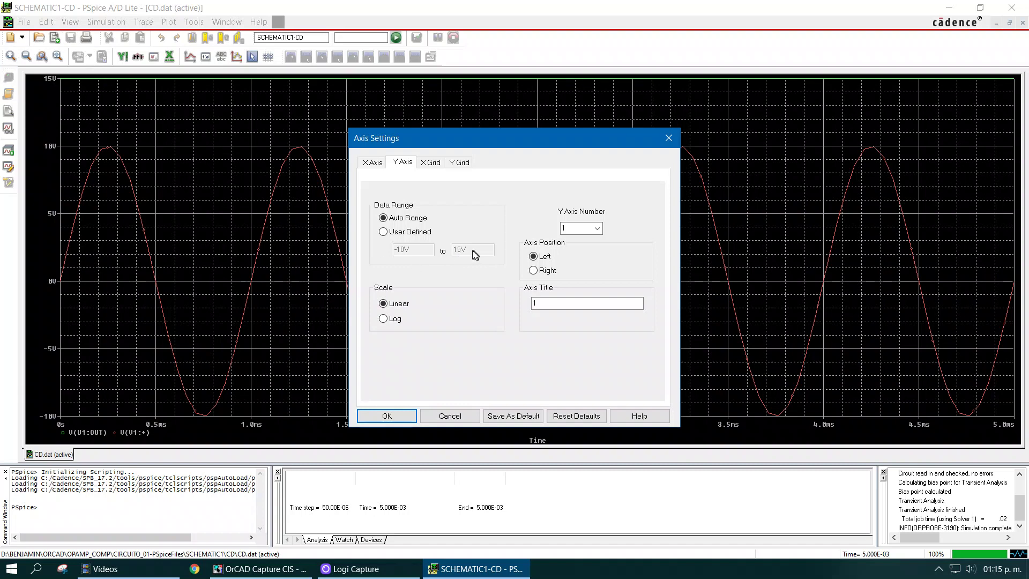
{"action": "left_click", "coordinate": [428, 232]}
{"action": "double_click", "coordinate": [477, 250]}
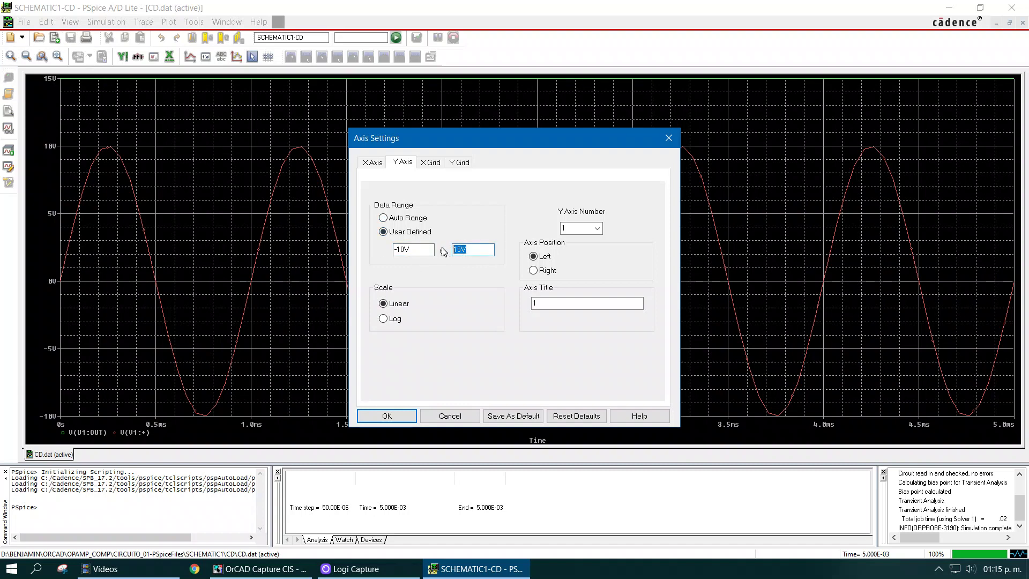
{"action": "type", "text": "20"}
{"action": "key", "text": "Return"}
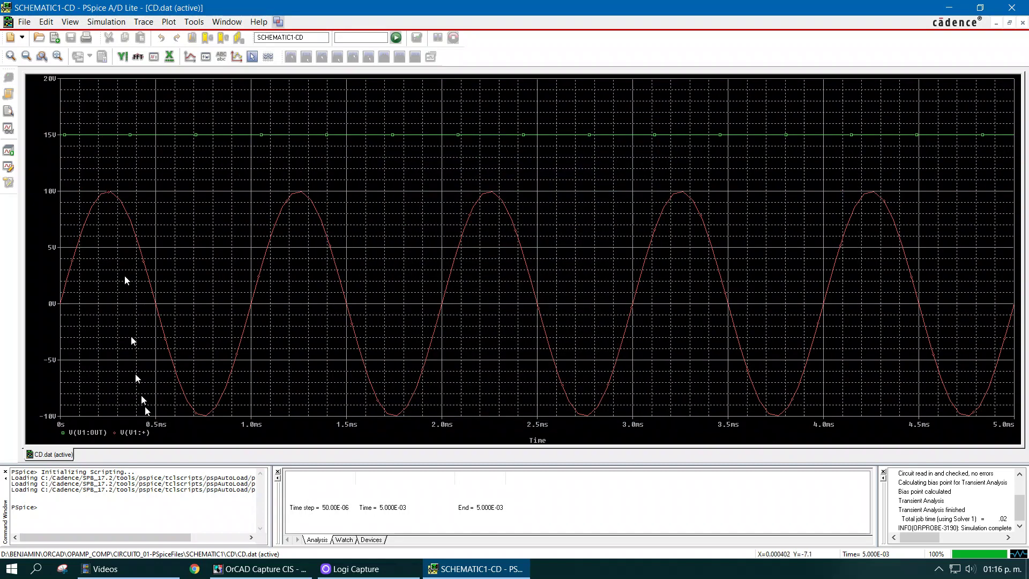
Step: In OrCAD Capture, place a voltage marker on the wire above V2 and return to the plot in PSpice
{"action": "left_click", "coordinate": [259, 569]}
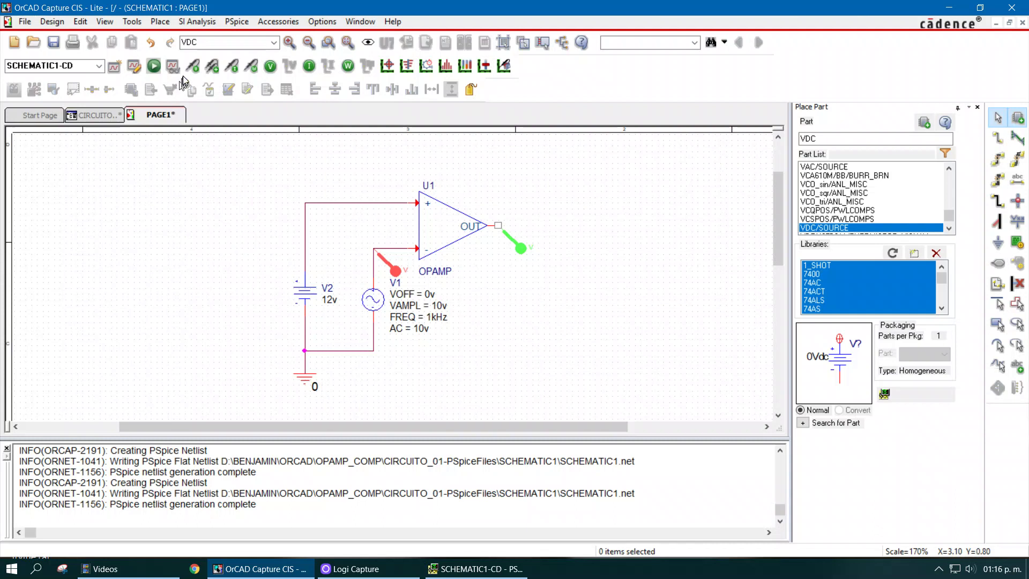
{"action": "left_click", "coordinate": [307, 205]}
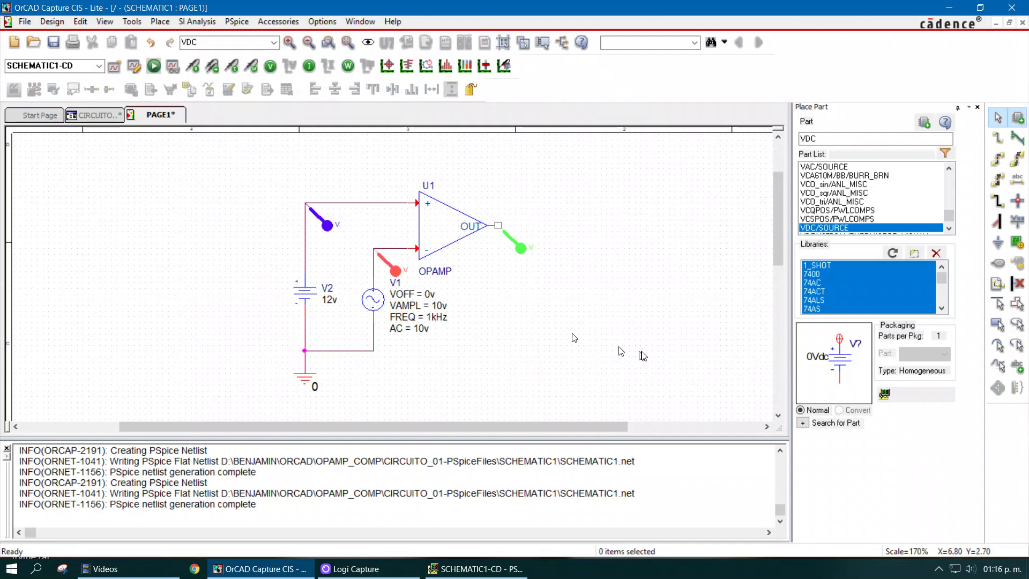
{"action": "left_click", "coordinate": [499, 574]}
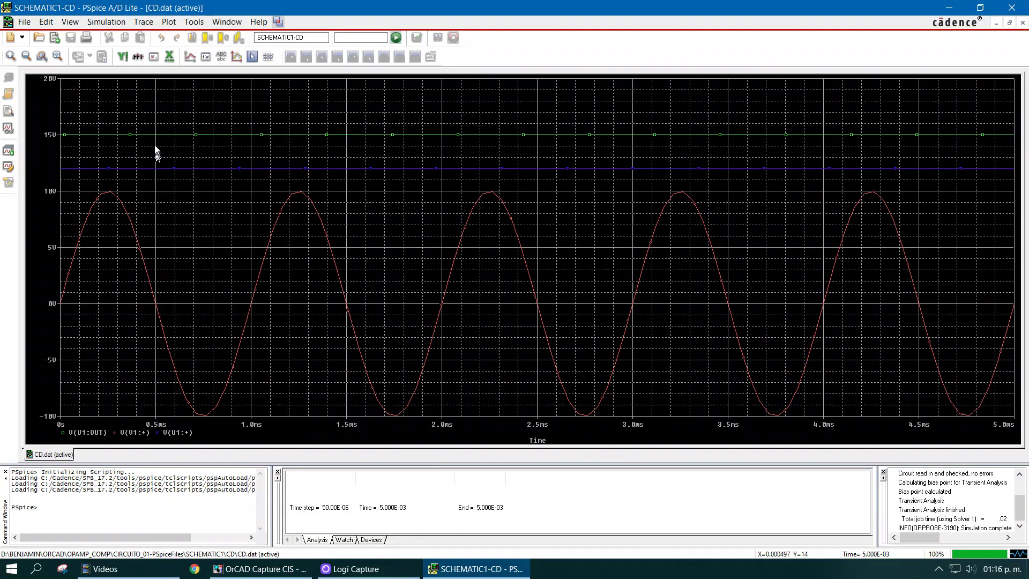
Step: Thicken the green V(U1:OUT) output trace by choosing a wider line in its trace properties
{"action": "right_click", "coordinate": [155, 140]}
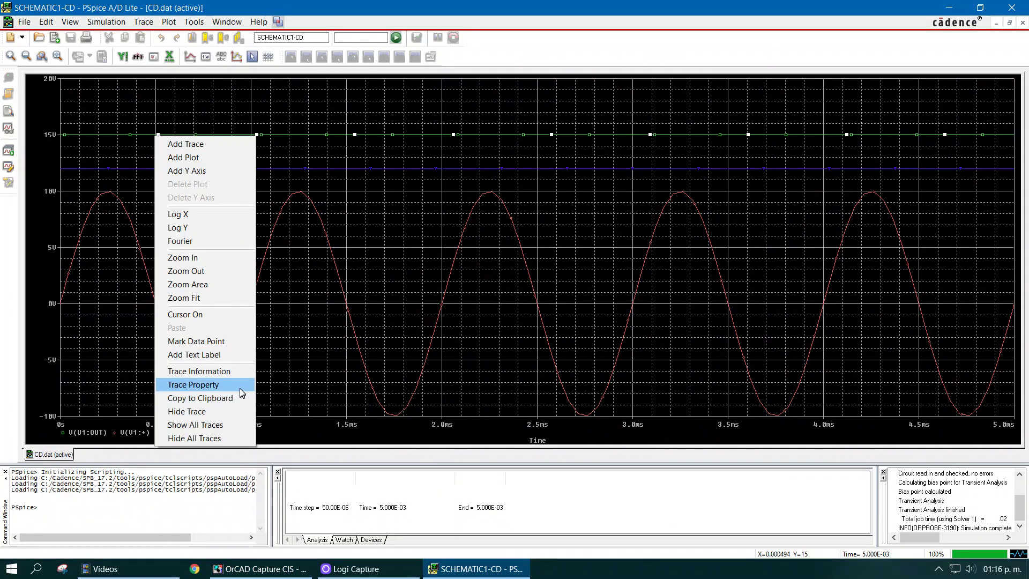
{"action": "left_click", "coordinate": [239, 387]}
{"action": "left_click", "coordinate": [130, 130]}
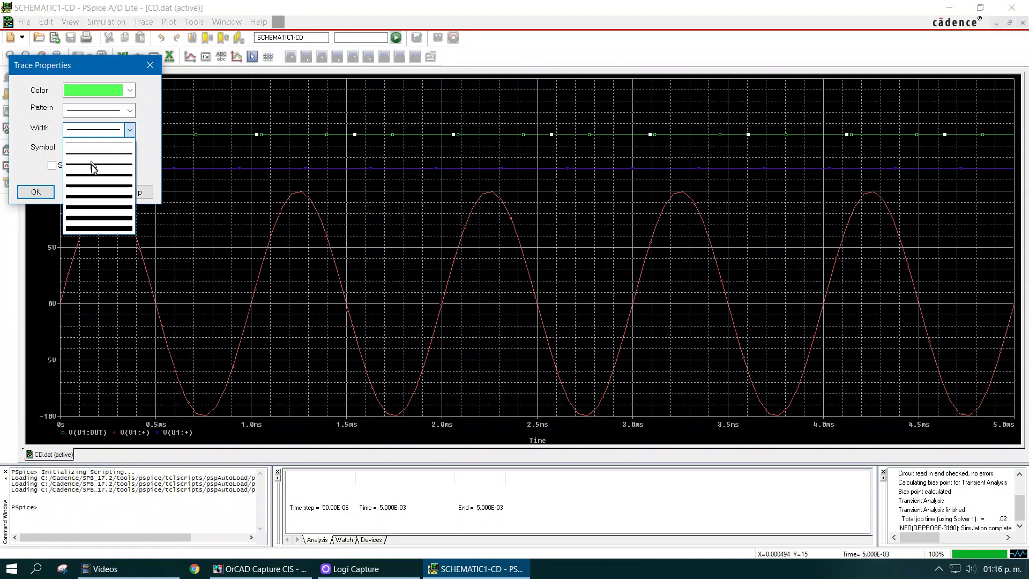
{"action": "left_click", "coordinate": [92, 167]}
{"action": "left_click", "coordinate": [36, 192]}
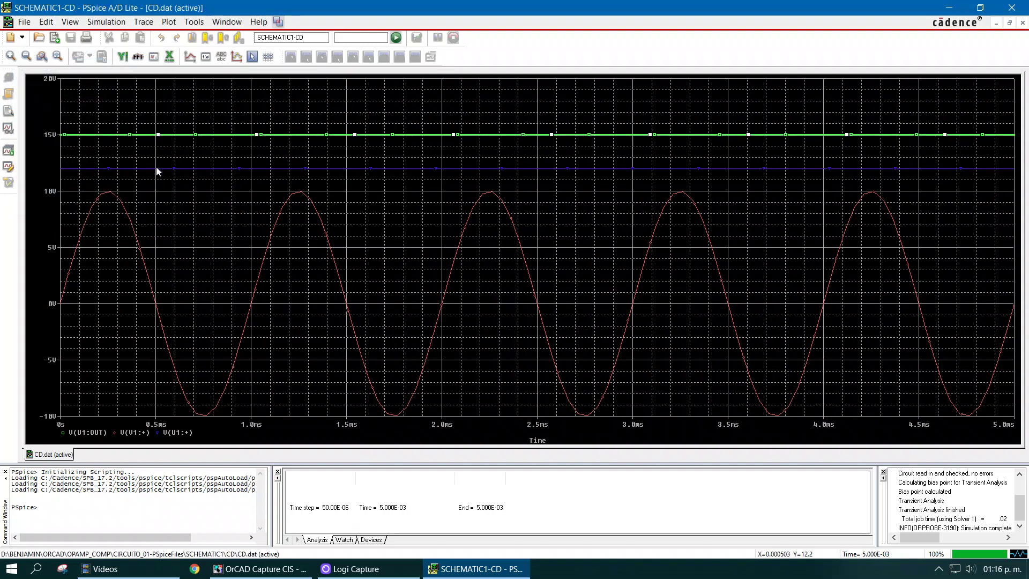
Step: Thicken the blue V2 reference trace by choosing a wider line in its trace properties
{"action": "right_click", "coordinate": [158, 169]}
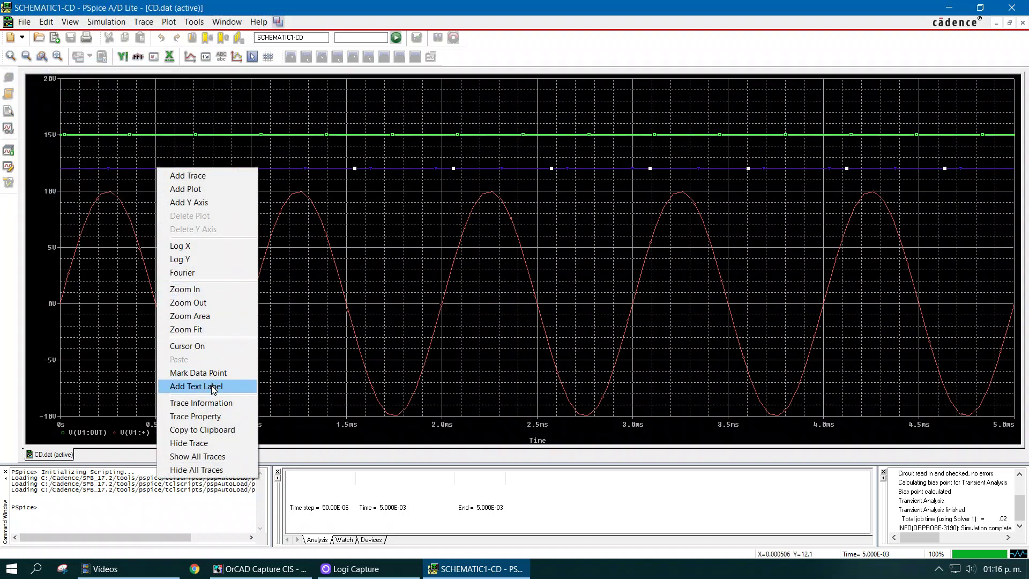
{"action": "left_click", "coordinate": [208, 416]}
{"action": "left_click", "coordinate": [97, 130]}
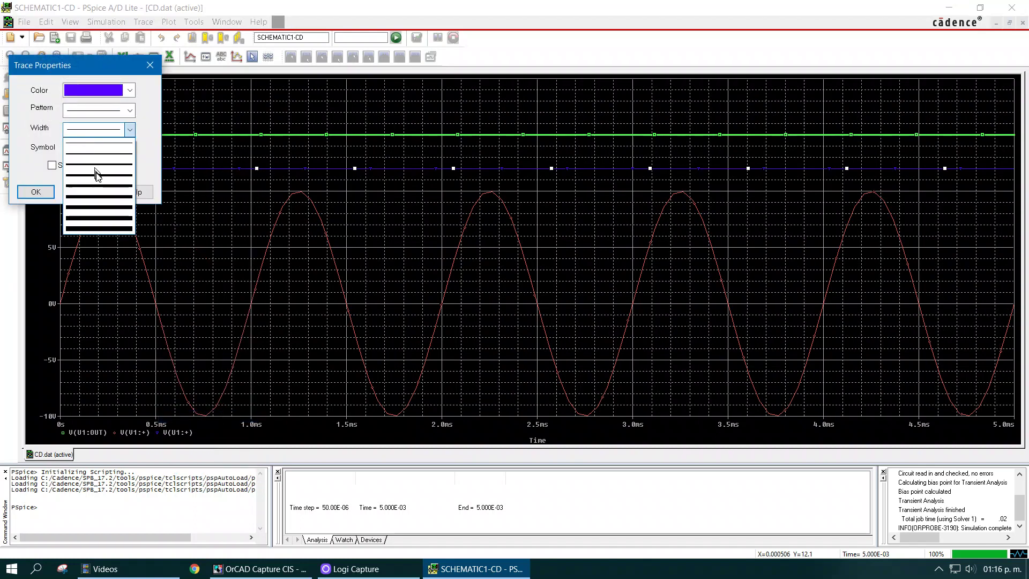
{"action": "left_click", "coordinate": [104, 169]}
{"action": "left_click", "coordinate": [37, 191]}
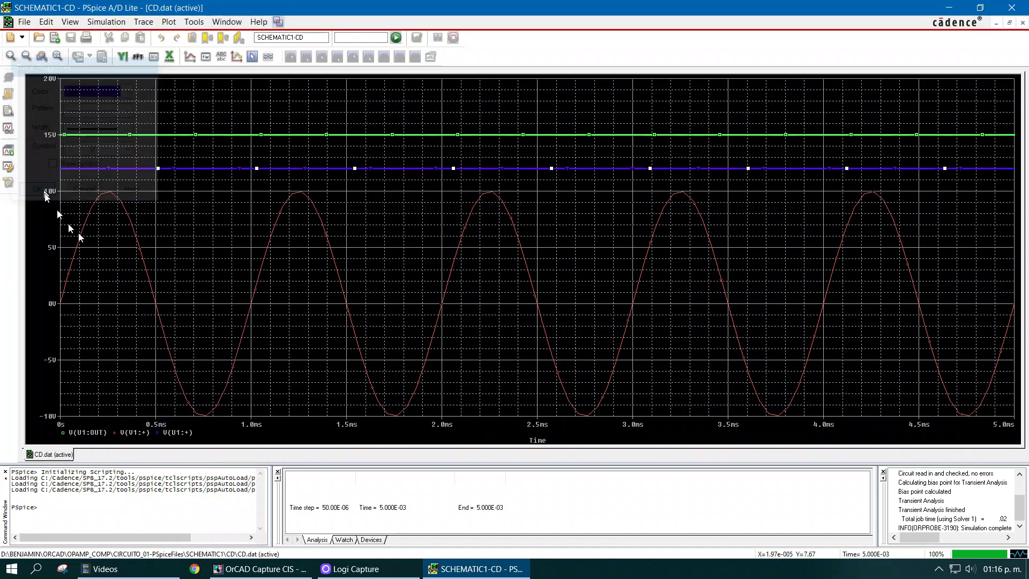
Step: Thicken the red V1 sine trace by choosing a wider line in its trace properties
{"action": "right_click", "coordinate": [137, 241]}
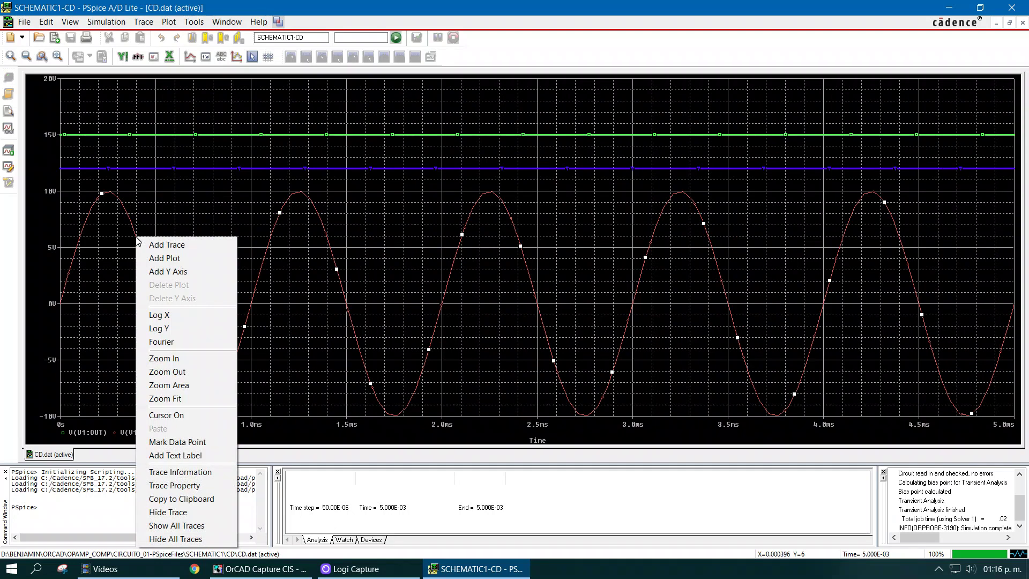
{"action": "left_click", "coordinate": [179, 485]}
{"action": "left_click", "coordinate": [107, 129]}
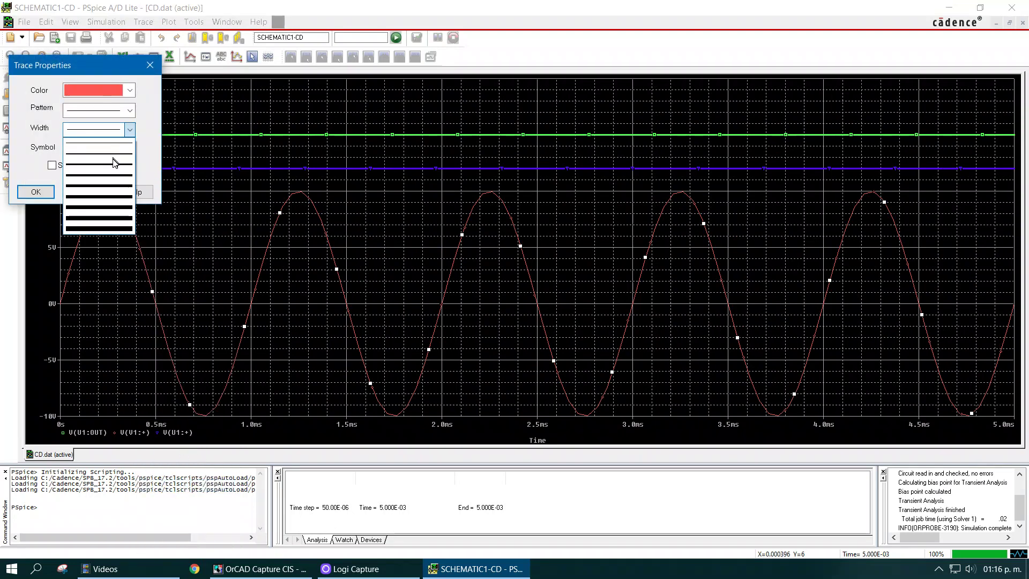
{"action": "left_click", "coordinate": [114, 169]}
{"action": "left_click", "coordinate": [36, 192]}
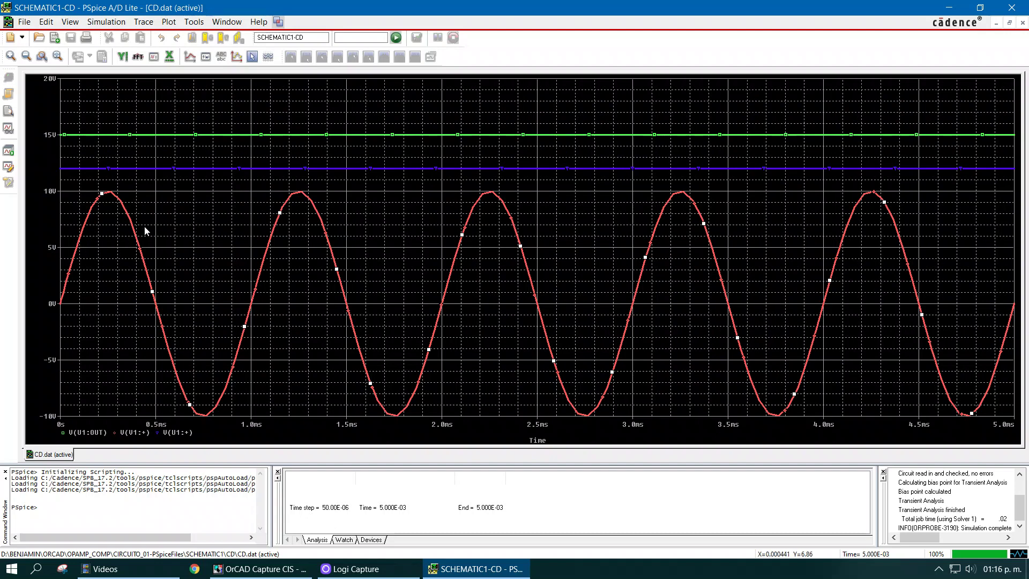
Step: Compare the output, reference and sine traces with the comparator schematic in OrCAD Capture, ending back on the PSpice plot
{"action": "left_click", "coordinate": [69, 176]}
{"action": "left_click", "coordinate": [293, 172]}
{"action": "left_click", "coordinate": [297, 568]}
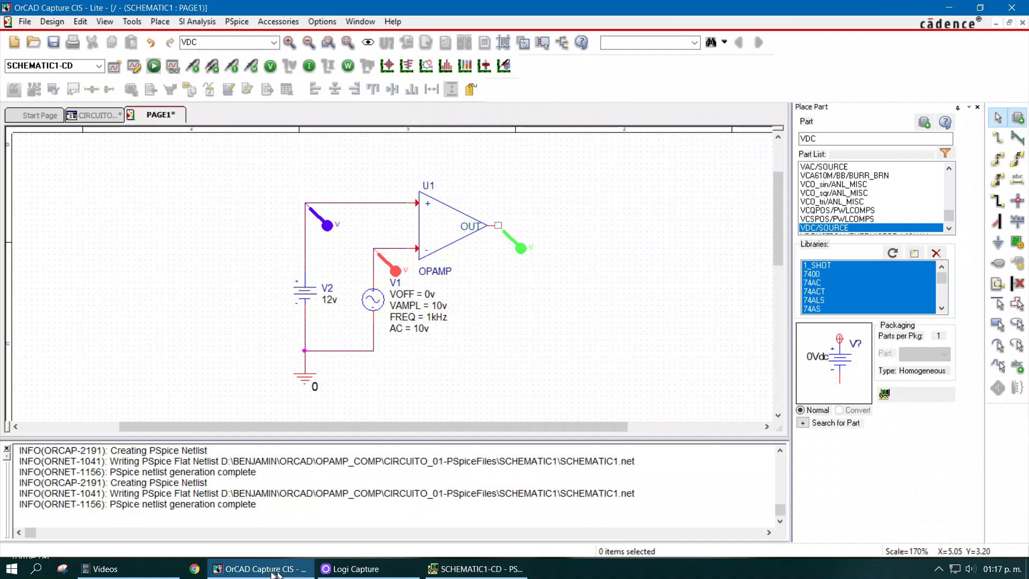
{"action": "left_click", "coordinate": [476, 568]}
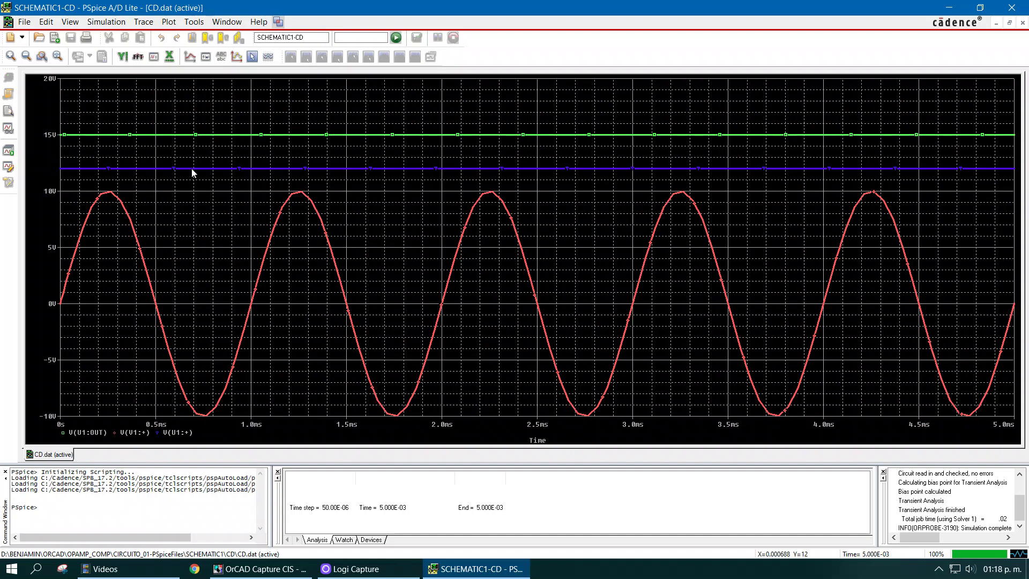
Step: In OrCAD Capture, change the DC value of source V2 to 7.5v and rerun the PSpice simulation
{"action": "left_click", "coordinate": [260, 568]}
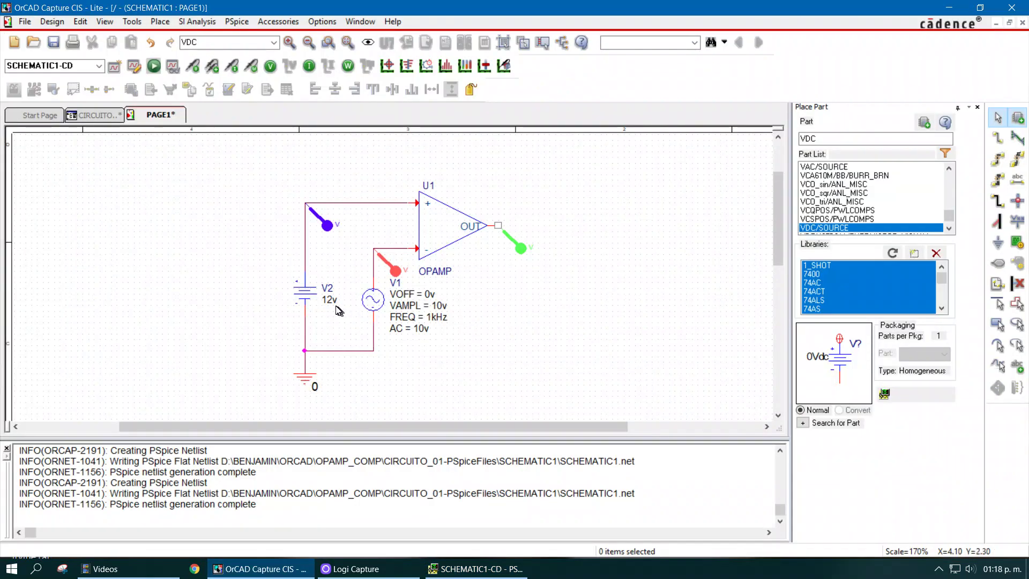
{"action": "double_click", "coordinate": [329, 298]}
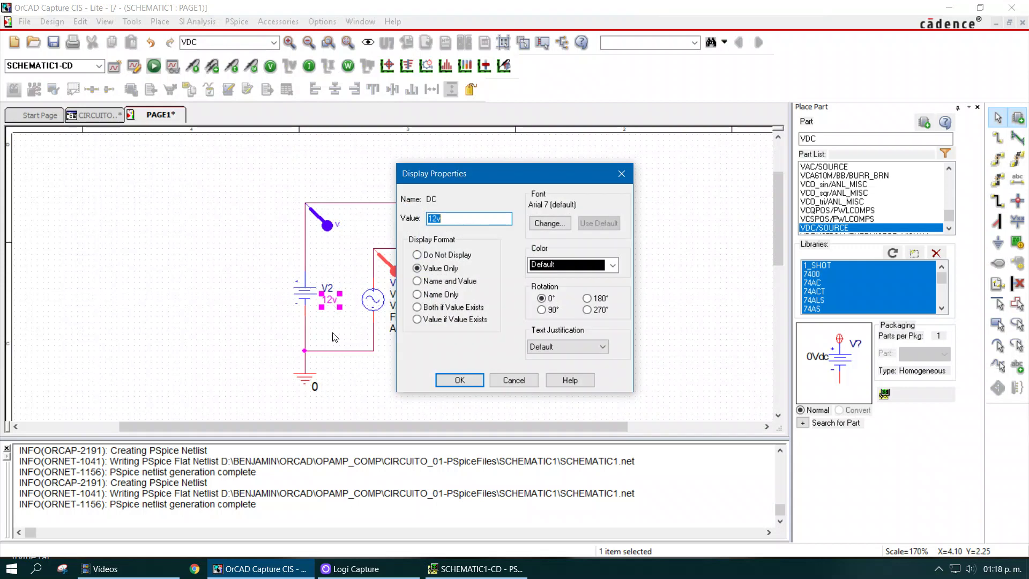
{"action": "type", "text": "7."}
{"action": "key", "text": "BackSpace"}
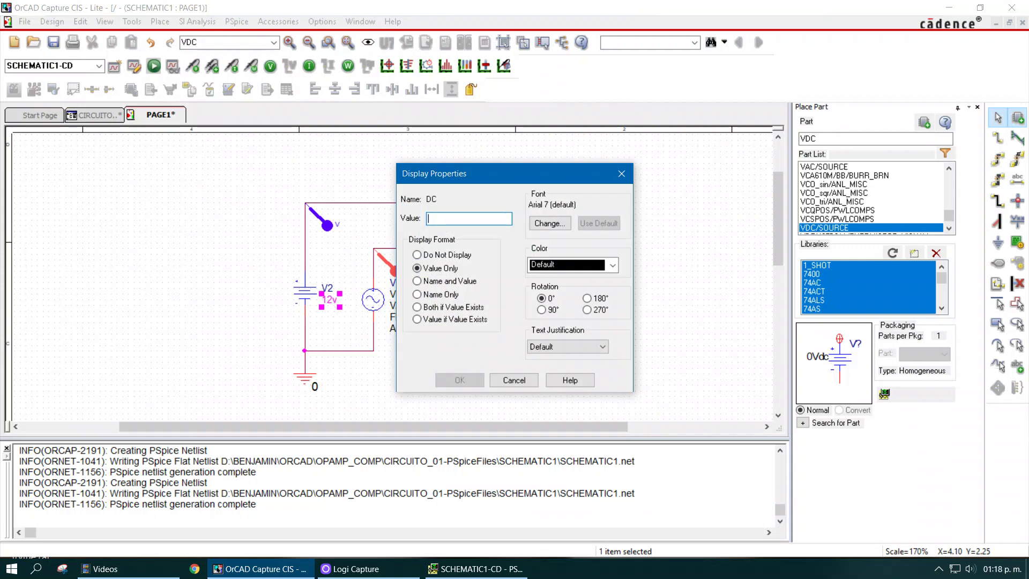
{"action": "type", "text": "7.5"}
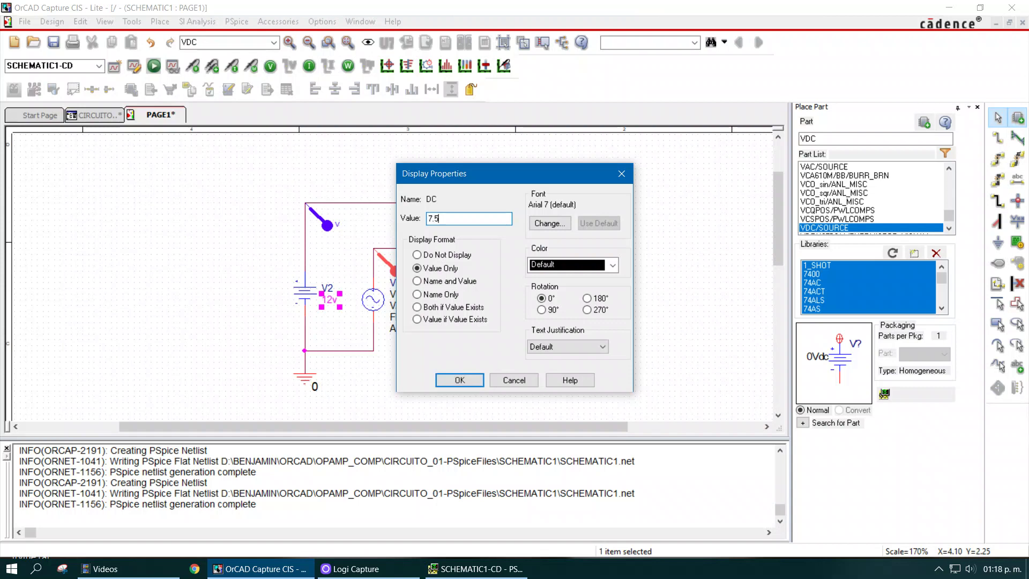
{"action": "key", "text": "Return"}
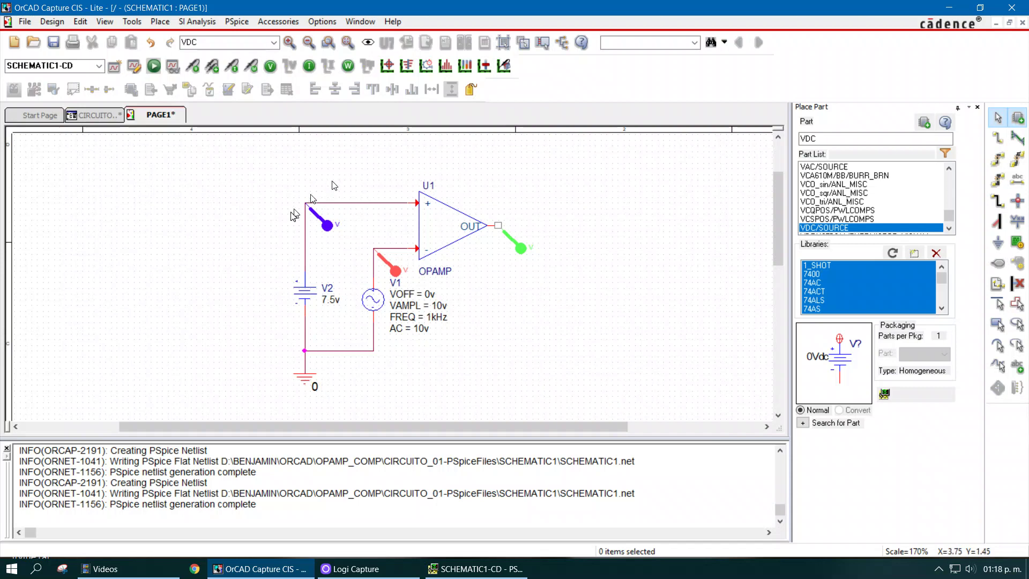
{"action": "left_click", "coordinate": [145, 65]}
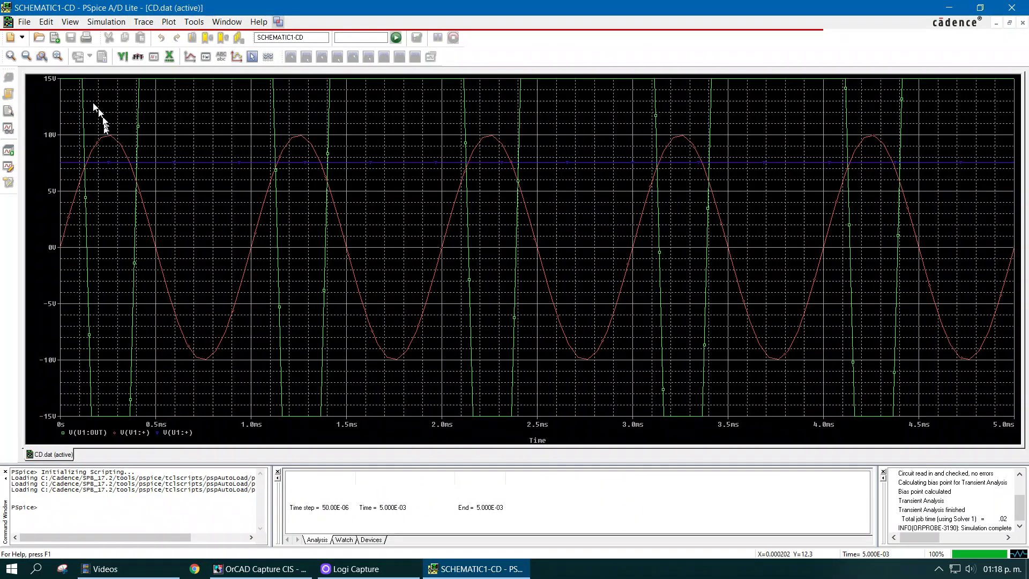
Step: Set a user-defined Y axis range with a 20V upper limit for the new simulation plot
{"action": "double_click", "coordinate": [56, 81]}
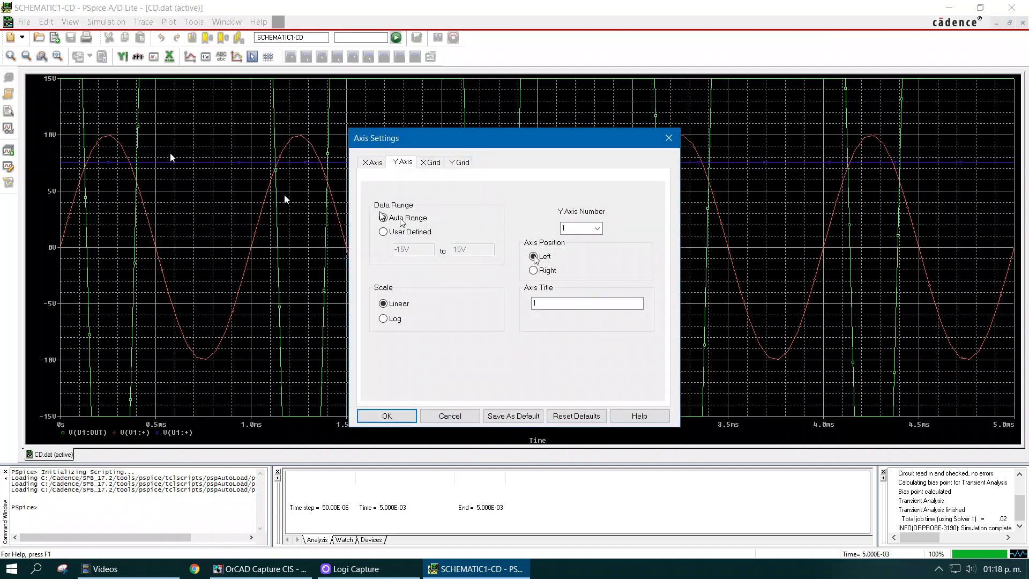
{"action": "left_click", "coordinate": [426, 233]}
{"action": "double_click", "coordinate": [480, 250]}
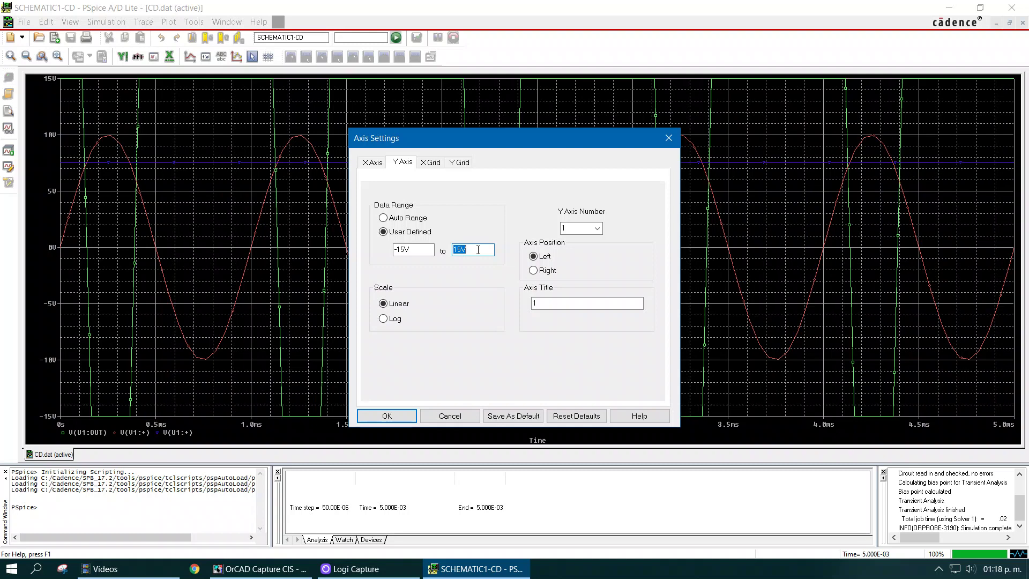
{"action": "type", "text": "20V"}
{"action": "key", "text": "Return"}
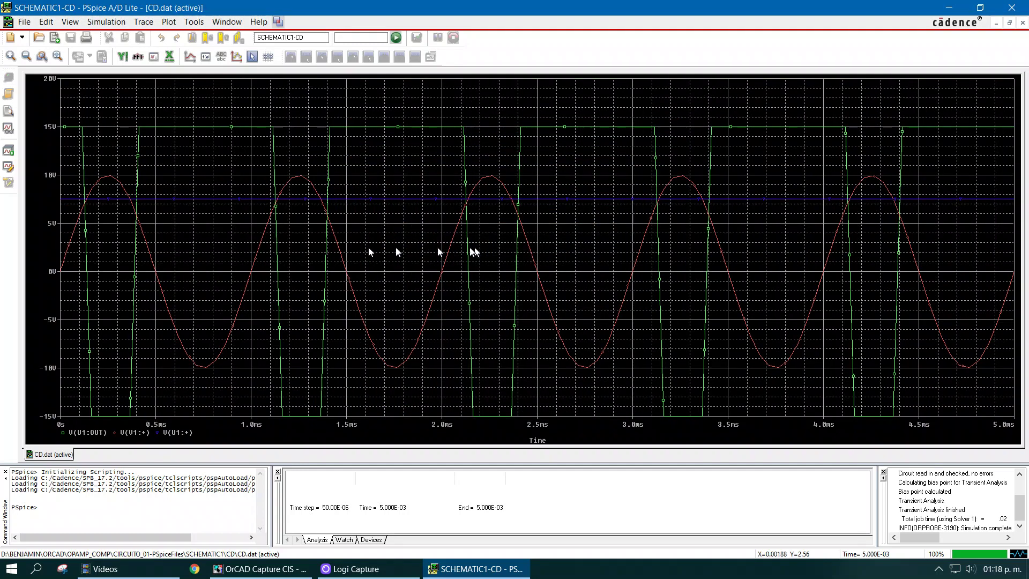
Step: Thicken the green op-amp output trace by choosing a wider line in its trace properties
{"action": "right_click", "coordinate": [83, 147]}
{"action": "left_click", "coordinate": [110, 397]}
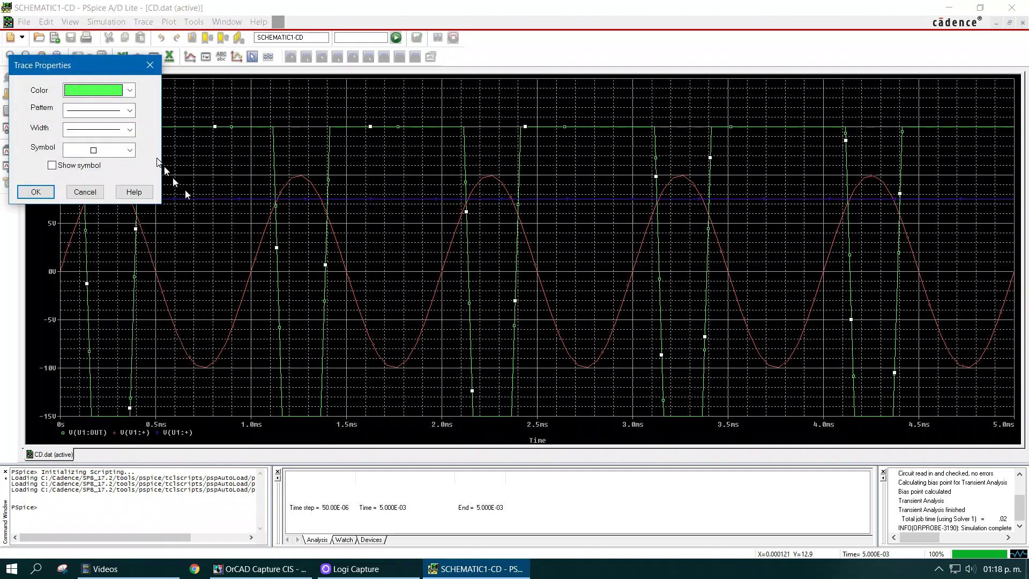
{"action": "left_click", "coordinate": [130, 129]}
{"action": "left_click", "coordinate": [117, 165]}
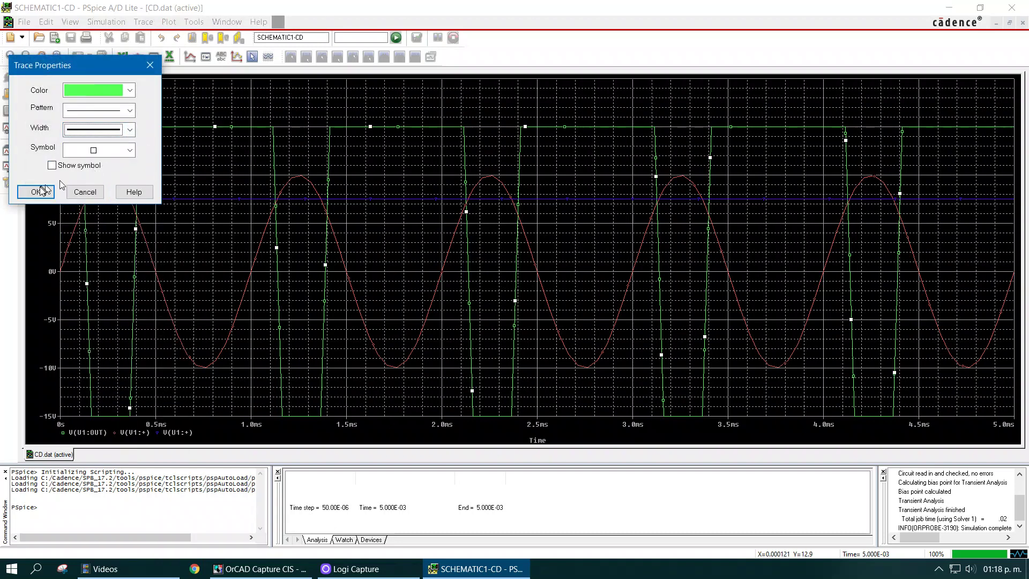
{"action": "left_click", "coordinate": [27, 192]}
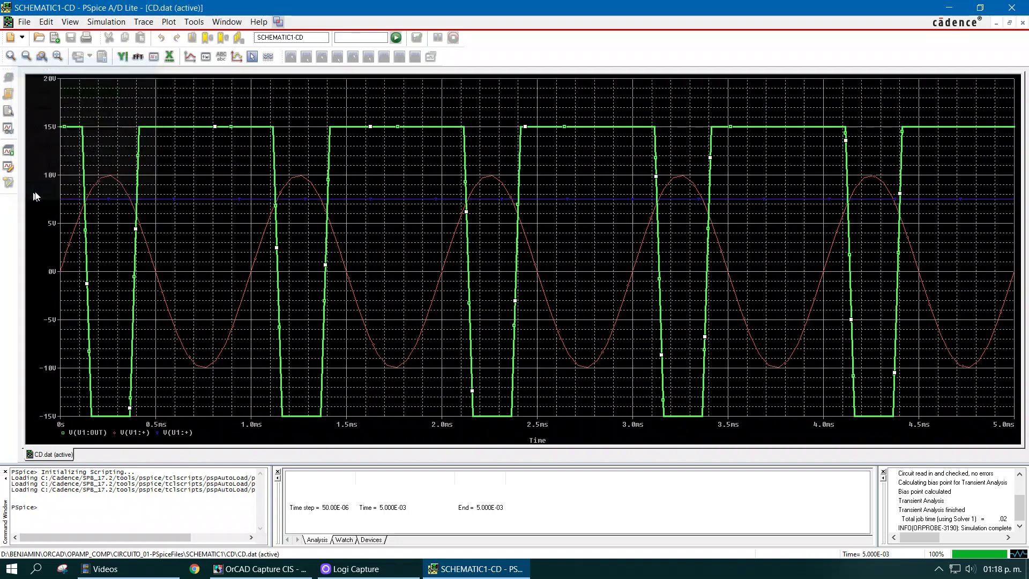
Step: Give the red sine input trace a wider line in its trace properties
{"action": "right_click", "coordinate": [106, 181]}
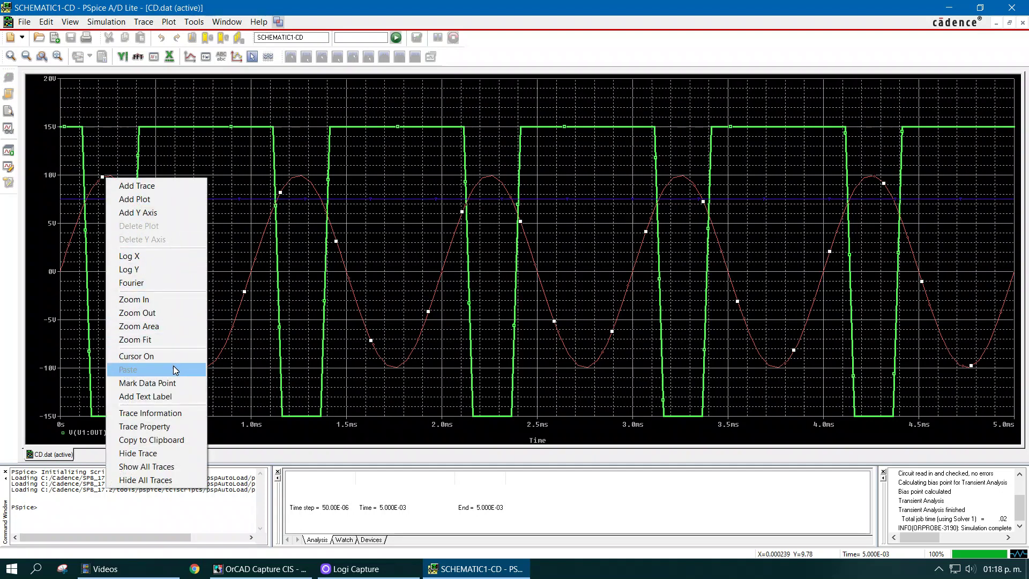
{"action": "left_click", "coordinate": [167, 426]}
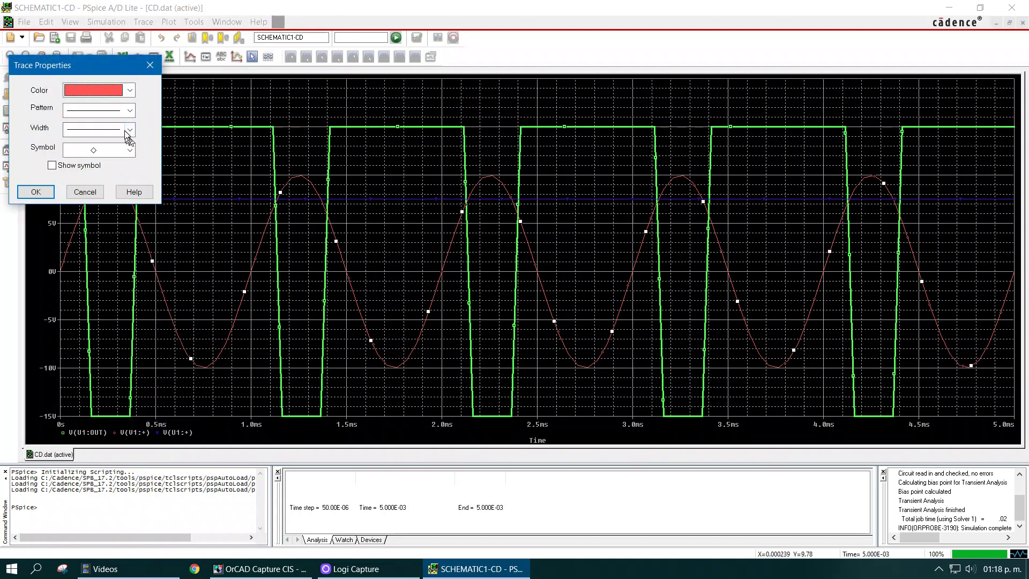
{"action": "left_click", "coordinate": [128, 131]}
{"action": "left_click", "coordinate": [113, 170]}
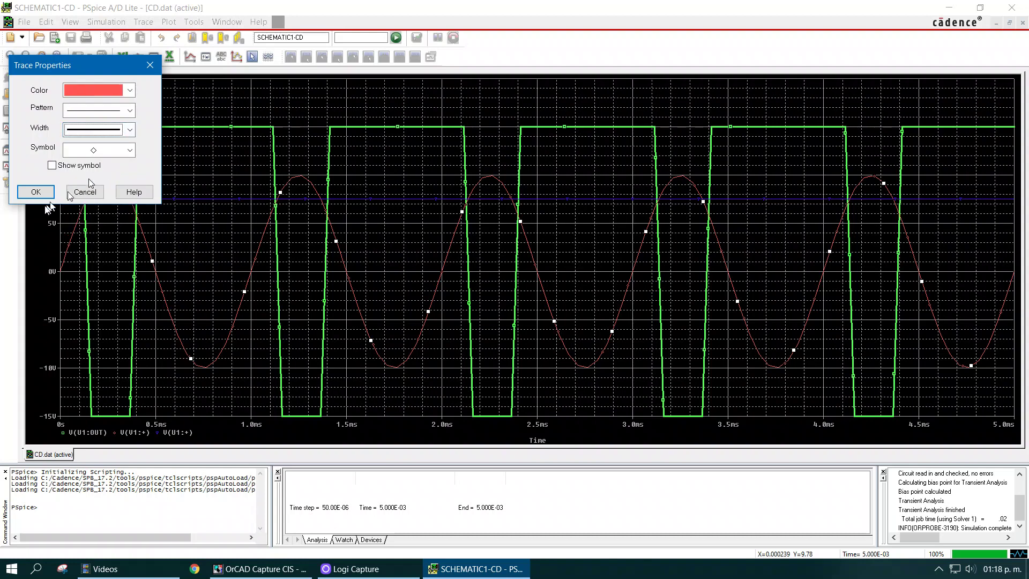
{"action": "left_click", "coordinate": [35, 192]}
Step: Widen the line of the blue reference voltage trace through its trace properties
{"action": "right_click", "coordinate": [182, 197]}
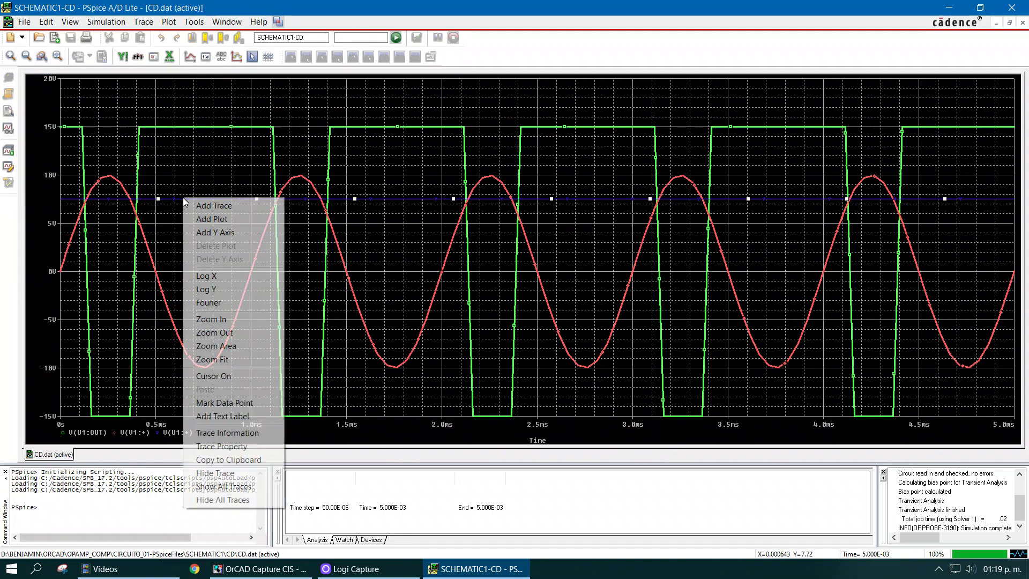
{"action": "left_click", "coordinate": [233, 448]}
{"action": "left_click", "coordinate": [129, 130]}
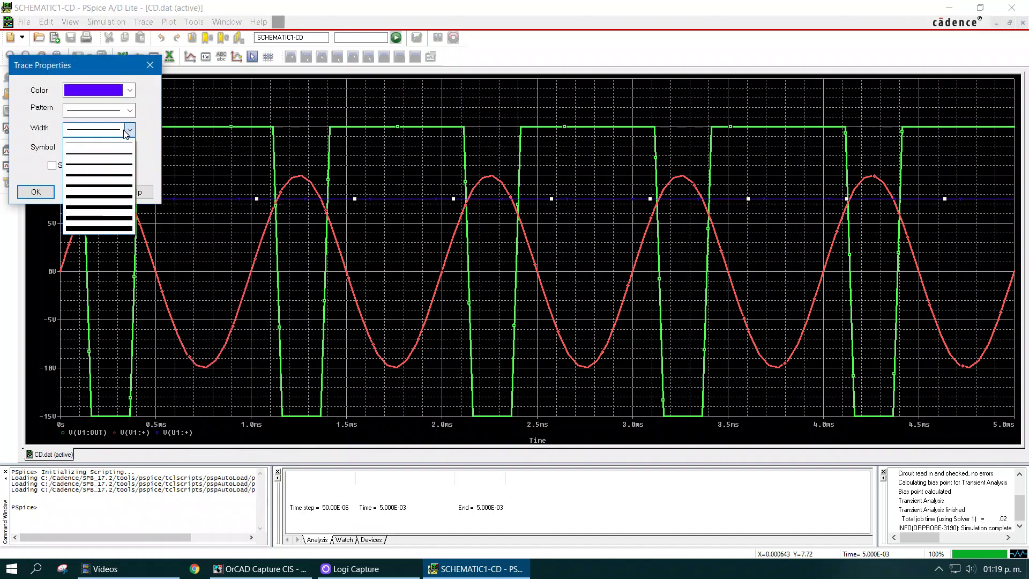
{"action": "left_click", "coordinate": [109, 173]}
{"action": "left_click", "coordinate": [35, 192]}
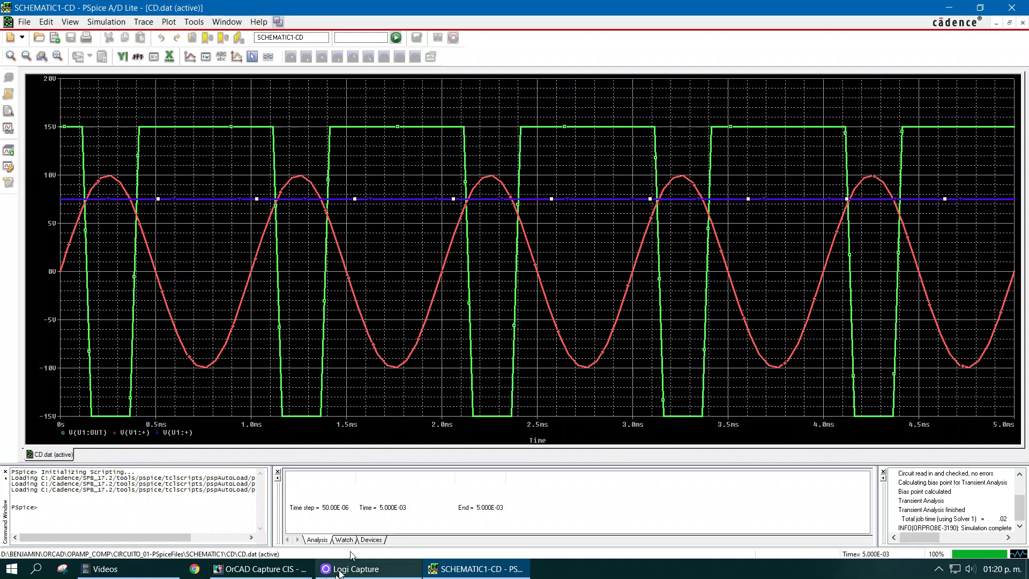
Step: Switch to OrCAD Capture and place an LM741 op-amp from the OPAMP library in the empty area beside the comparator circuit
{"action": "left_click", "coordinate": [262, 570]}
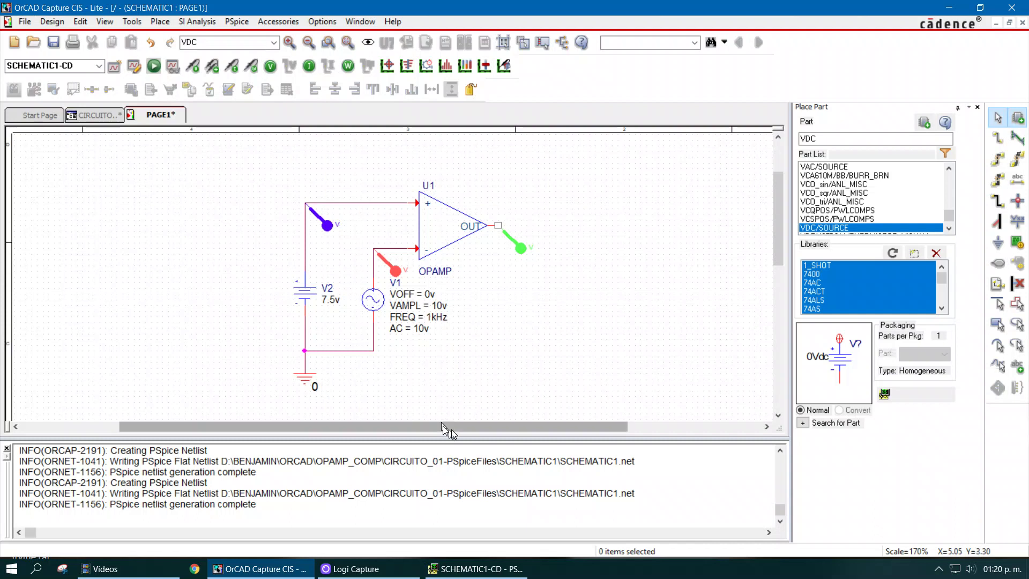
{"action": "left_click_drag", "start_coordinate": [452, 429], "coordinate": [510, 422]}
{"action": "left_click", "coordinate": [841, 139]}
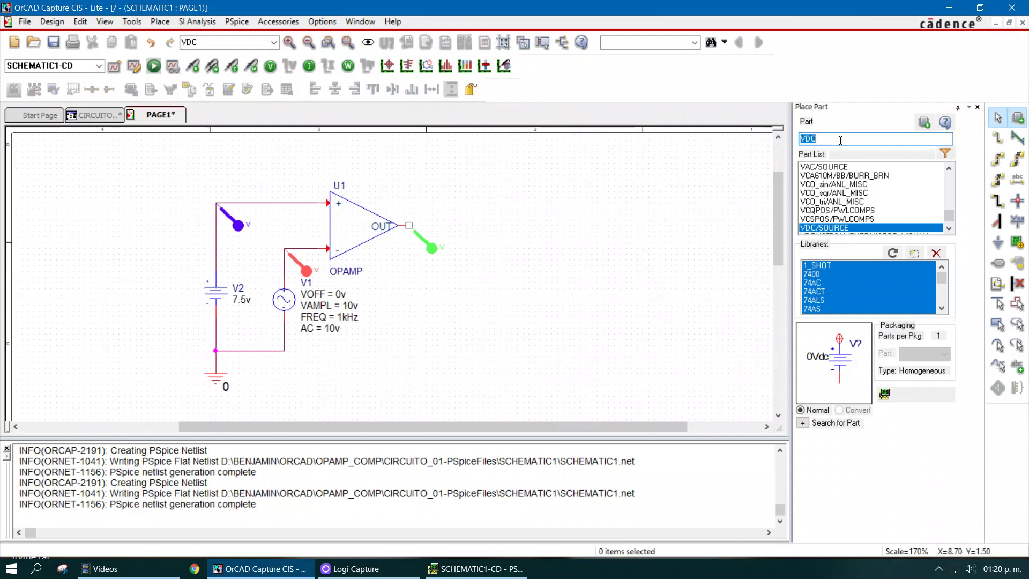
{"action": "type", "text": "l"}
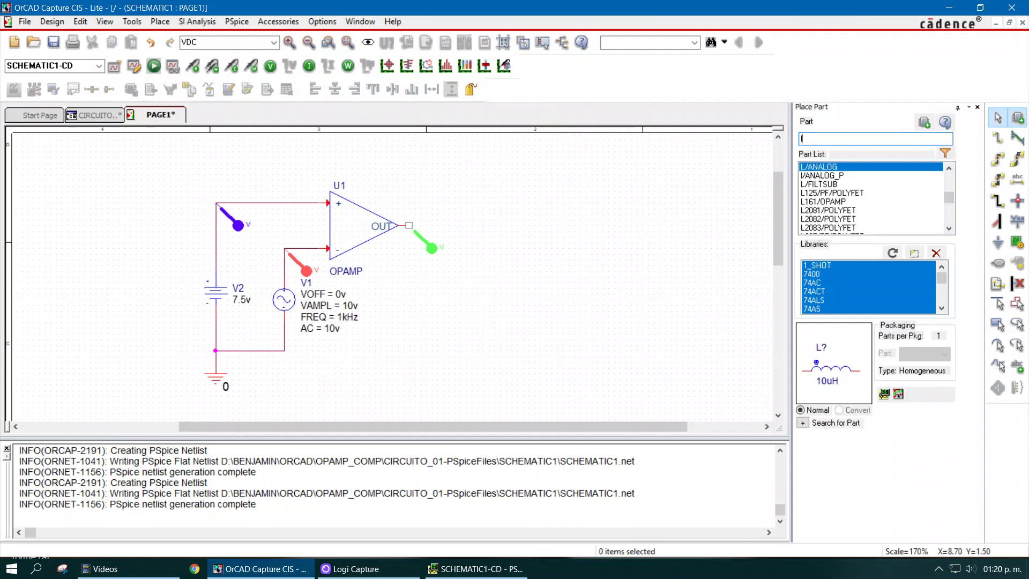
{"action": "type", "text": "m741"}
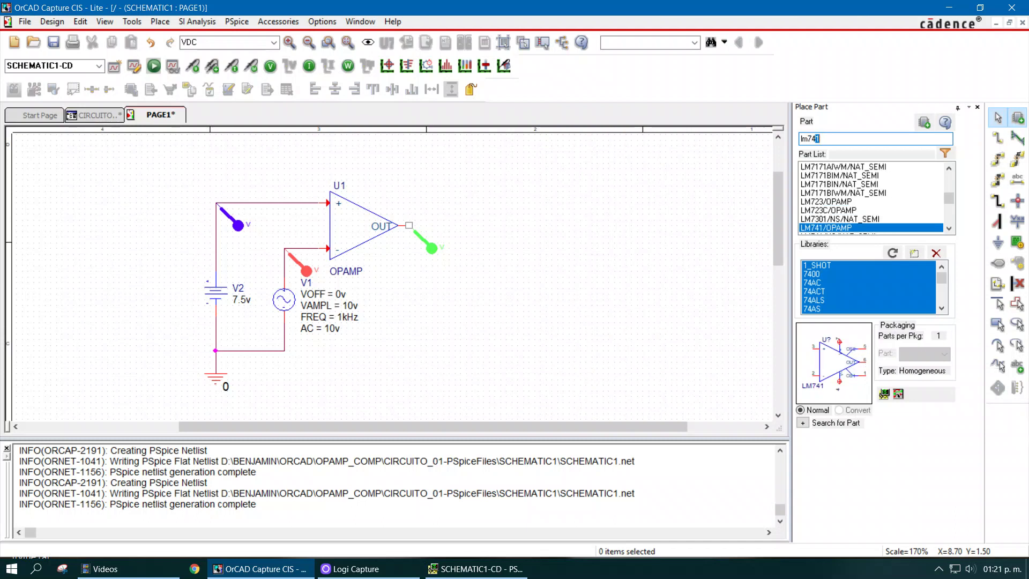
{"action": "key", "text": "Return"}
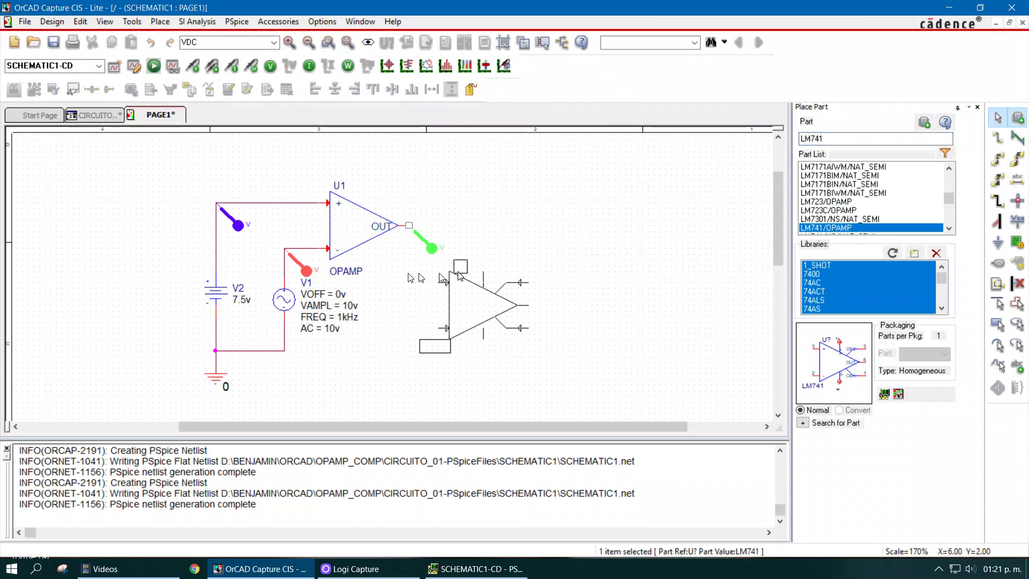
{"action": "left_click", "coordinate": [560, 292]}
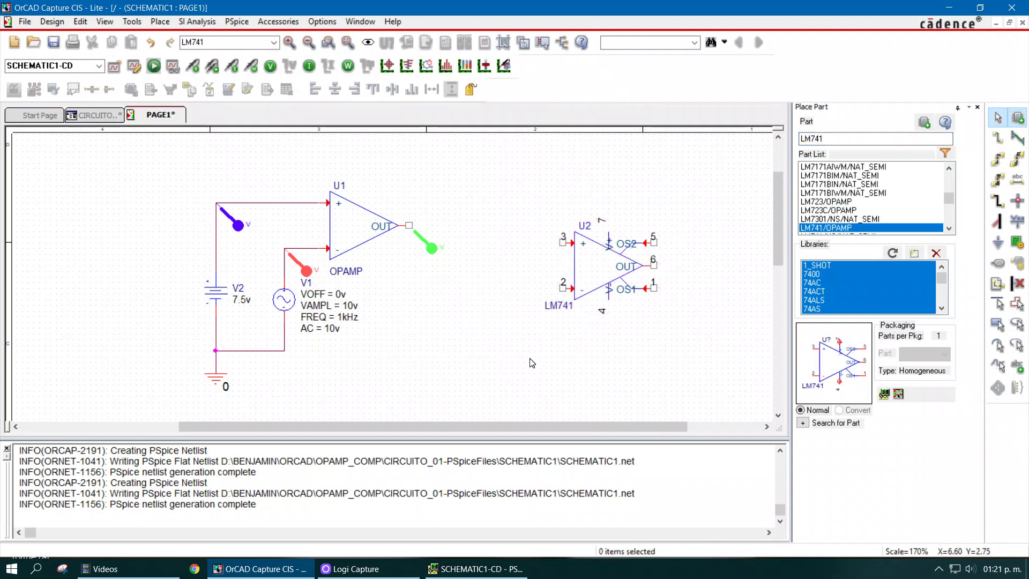
{"action": "key", "text": "Escape"}
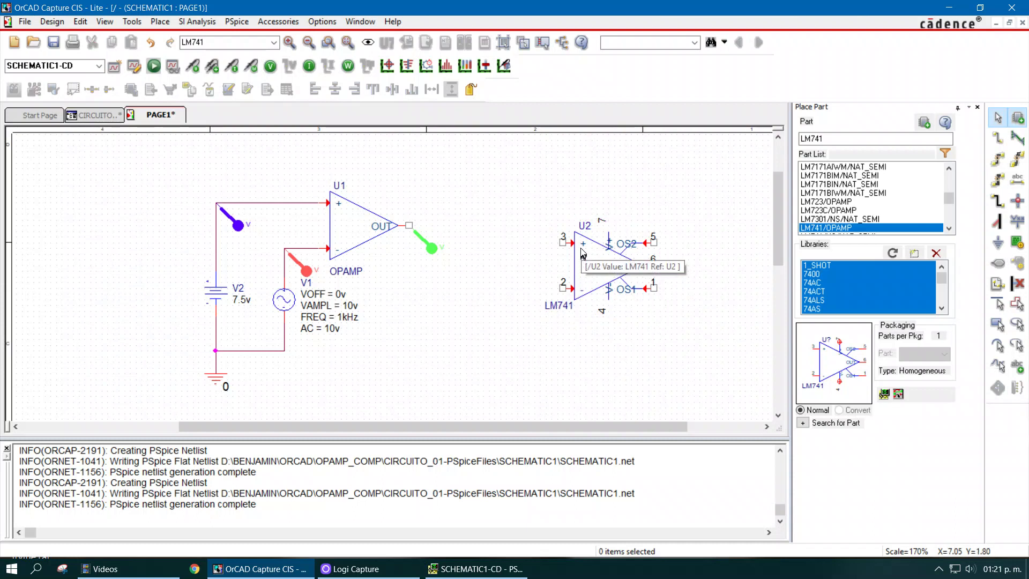
Step: Delete the LM741 op-amp from the schematic page, leaving only the comparator circuit
{"action": "key", "text": "ctrl"}
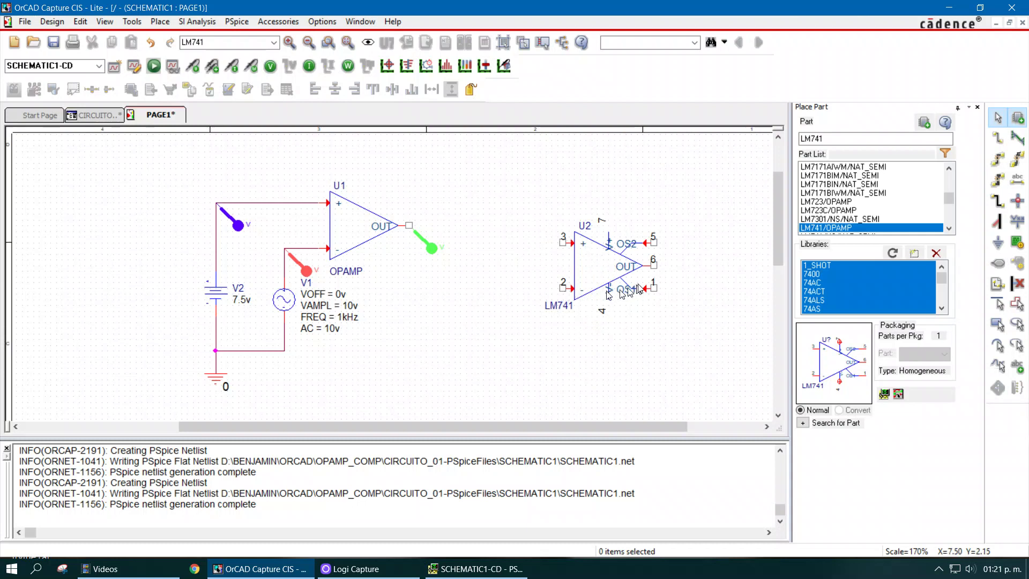
{"action": "key", "text": "ctrl"}
{"action": "key", "text": "Delete"}
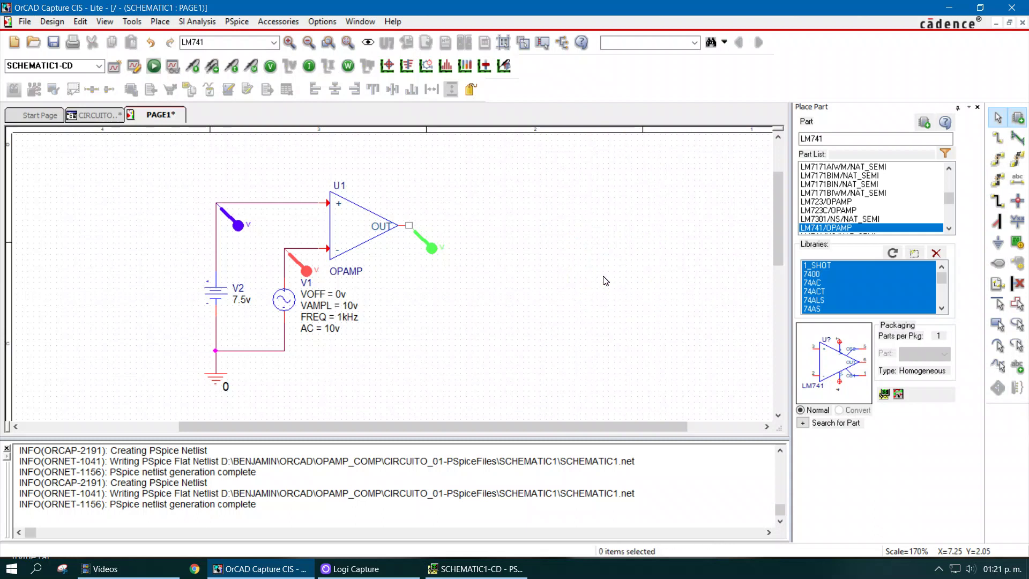
{"action": "left_click_drag", "start_coordinate": [407, 433], "coordinate": [334, 433]}
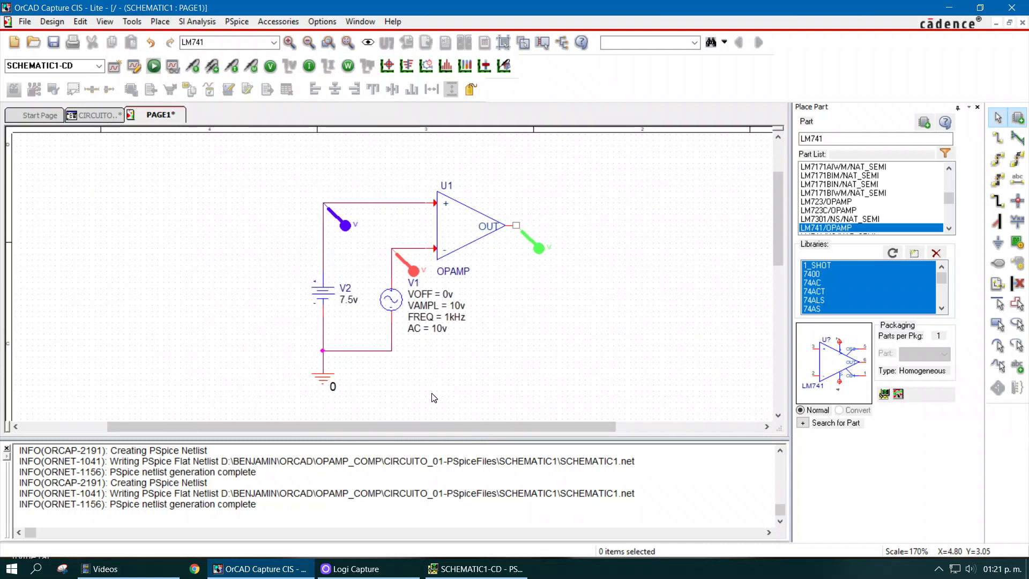